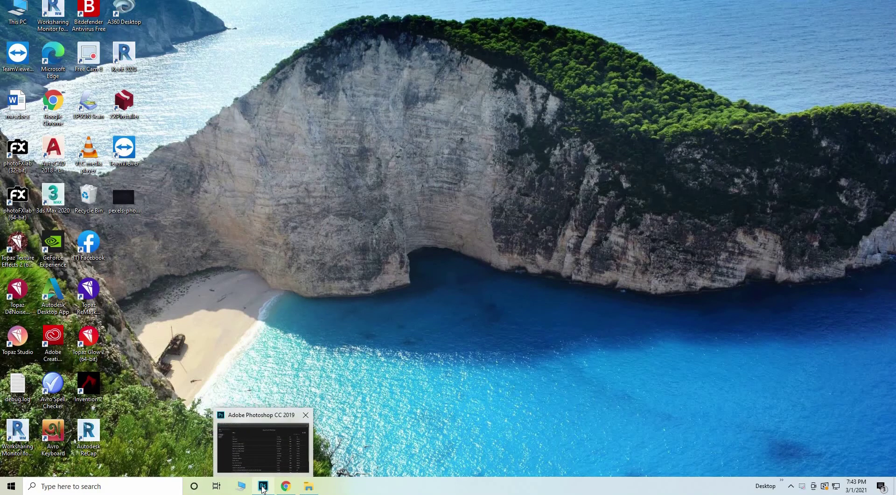
Step: Bring Photoshop back up and start a new 2000 × 2000 px document, clearing its resolution value
{"action": "left_click", "coordinate": [262, 487]}
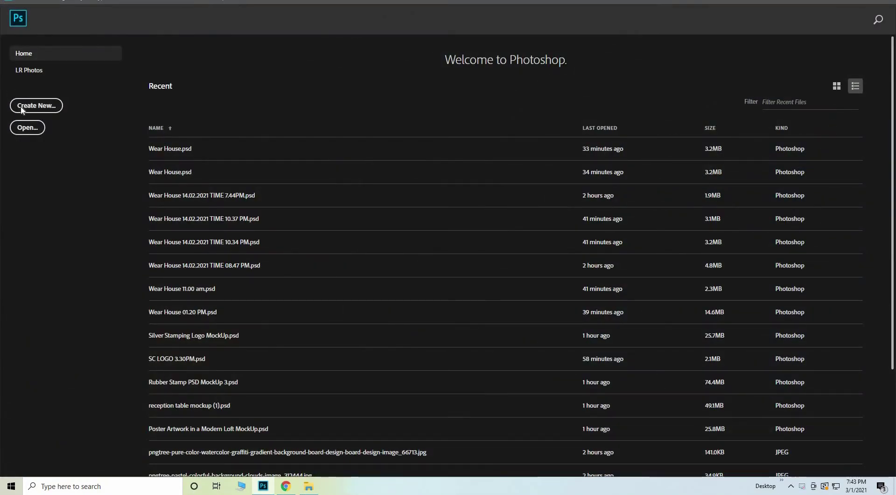
{"action": "left_click", "coordinate": [21, 107]}
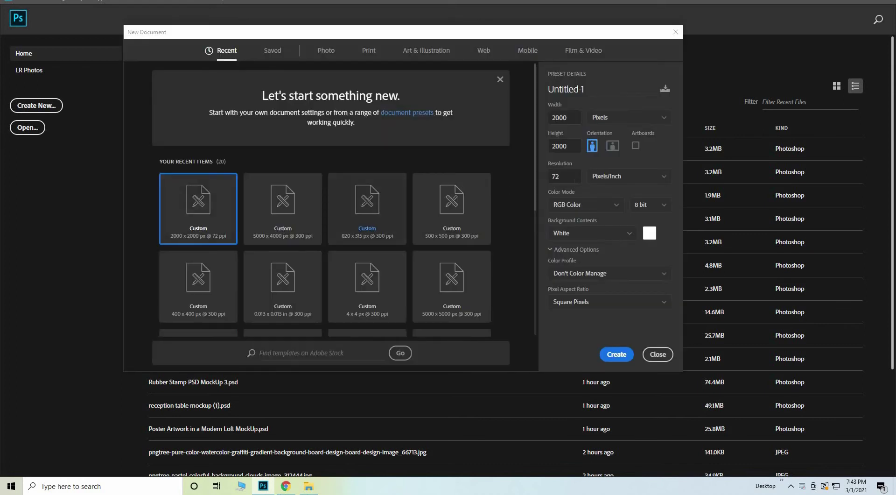
{"action": "key", "text": "BackSpace"}
{"action": "key", "text": "BackSpace"}
Step: Create the 2000 × 2000 px document at 300 ppi and unlock its background as Layer 0
{"action": "type", "text": "300"}
{"action": "left_click", "coordinate": [623, 356]}
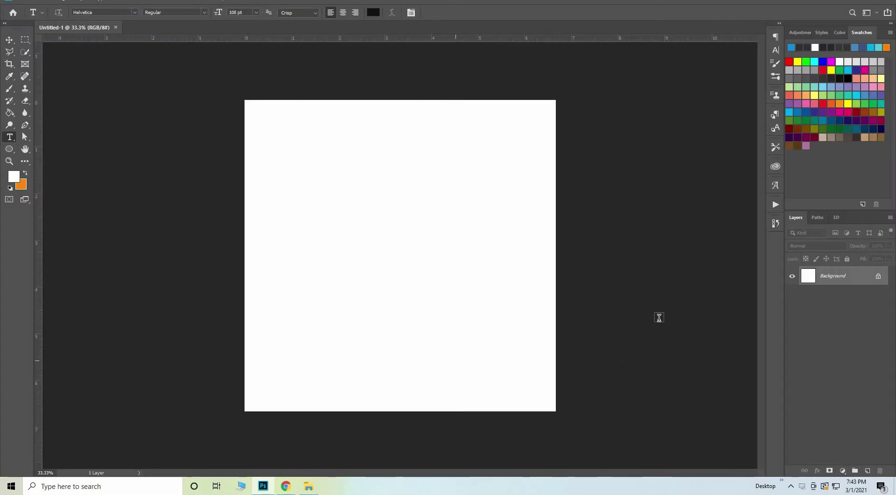
{"action": "left_click", "coordinate": [878, 276]}
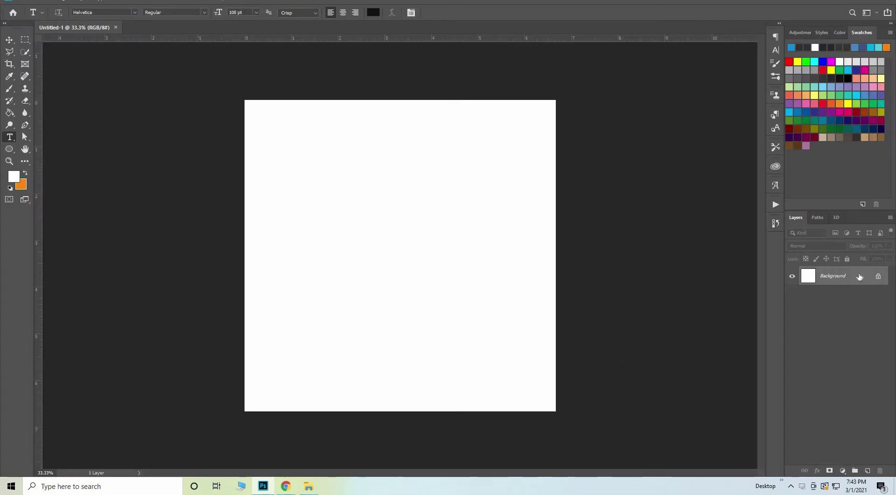
Step: Preview a grey foreground colour, cancel to keep white, then choose the Horizontal Type Tool
{"action": "left_click", "coordinate": [10, 112]}
{"action": "left_click", "coordinate": [14, 176]}
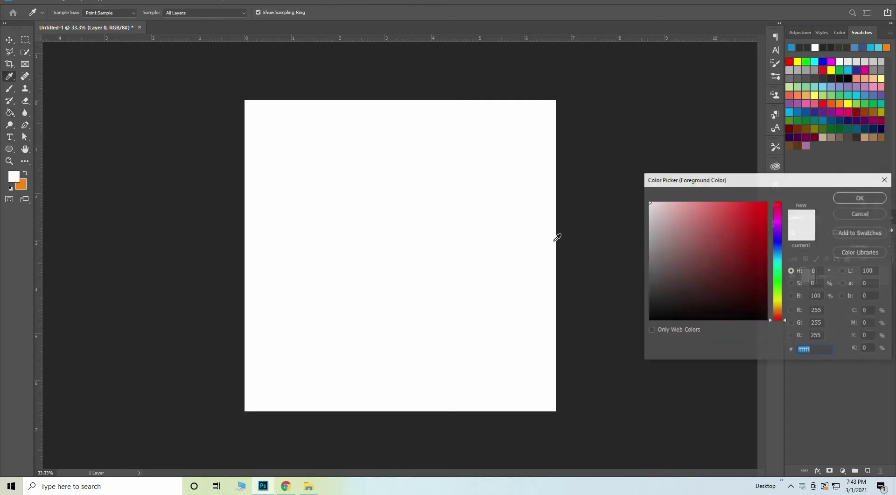
{"action": "left_click", "coordinate": [650, 302]}
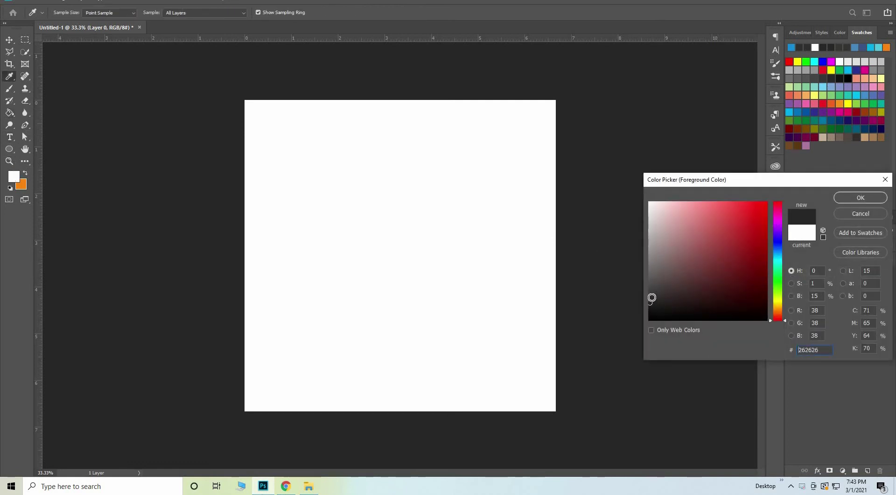
{"action": "left_click", "coordinate": [649, 292]}
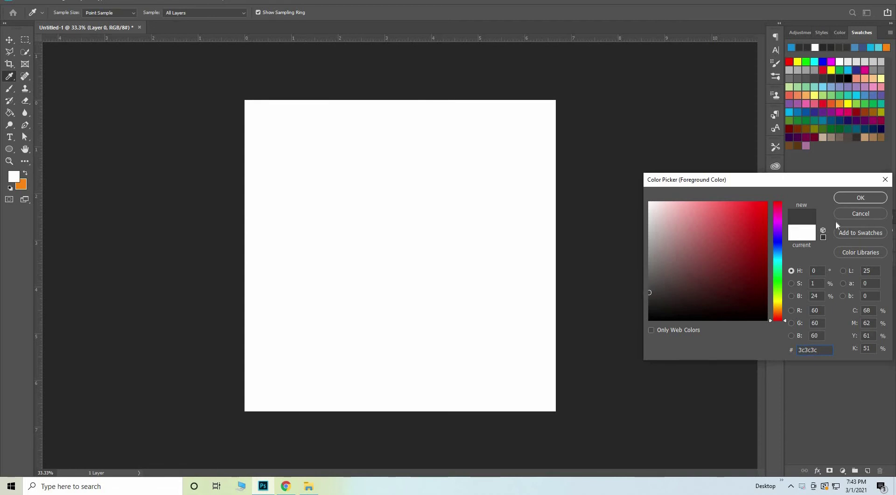
{"action": "left_click", "coordinate": [862, 212]}
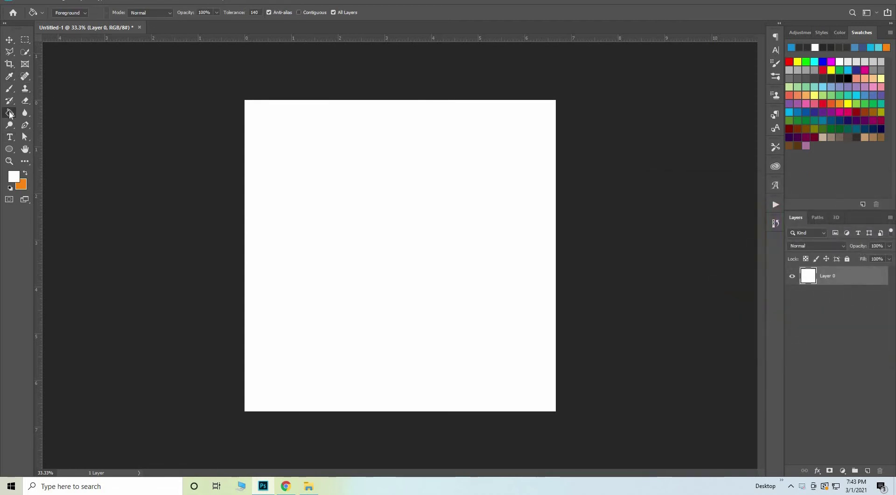
{"action": "left_click", "coordinate": [13, 137]}
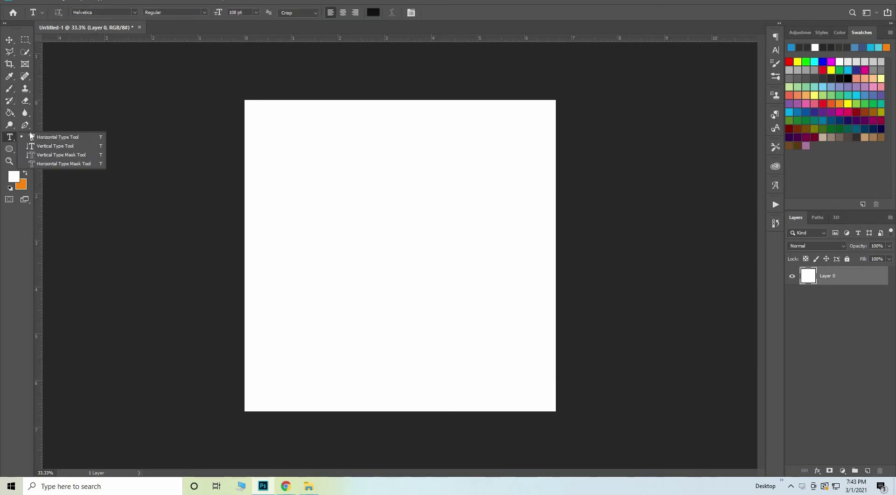
{"action": "left_click", "coordinate": [82, 109]}
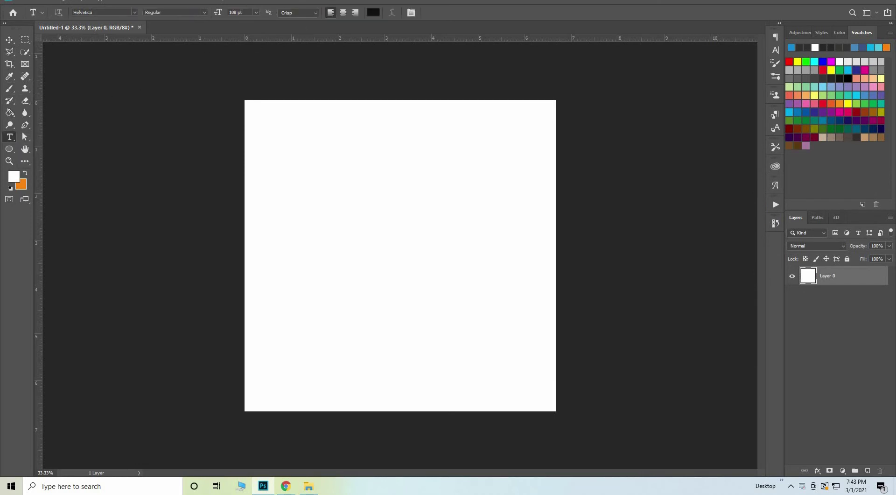
Step: Set the font to Ethnocentric and add a black 'S' text layer on the canvas
{"action": "left_click", "coordinate": [135, 13]}
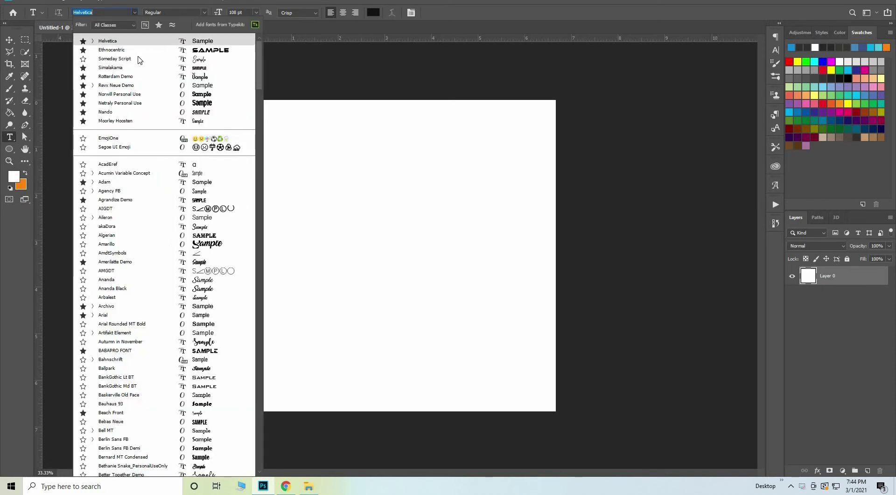
{"action": "left_click", "coordinate": [155, 50]}
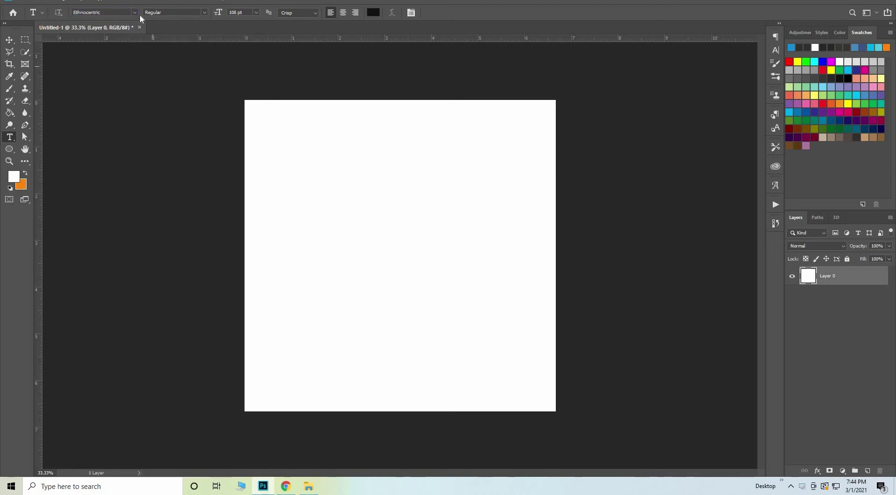
{"action": "left_click", "coordinate": [316, 204]}
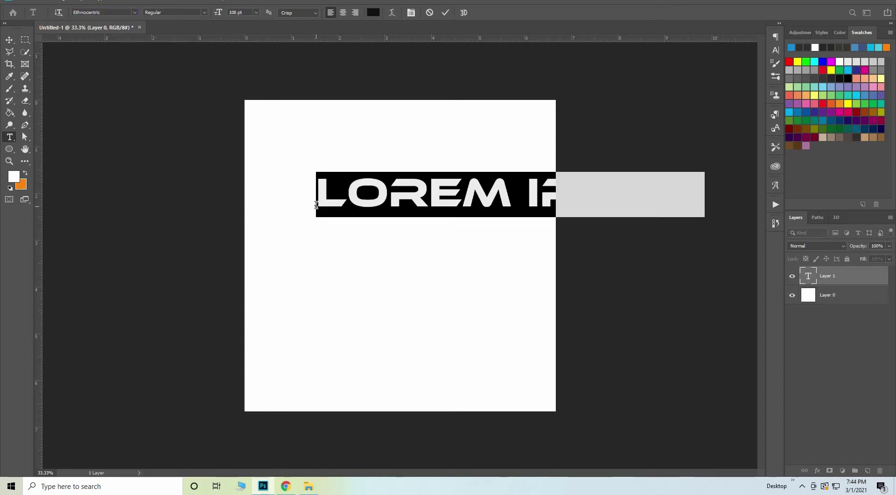
{"action": "key", "text": "BackSpace"}
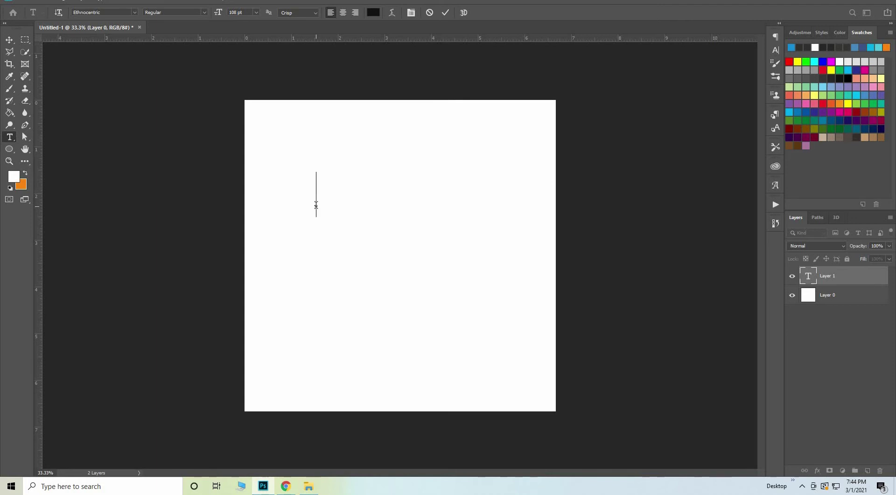
{"action": "type", "text": "S"}
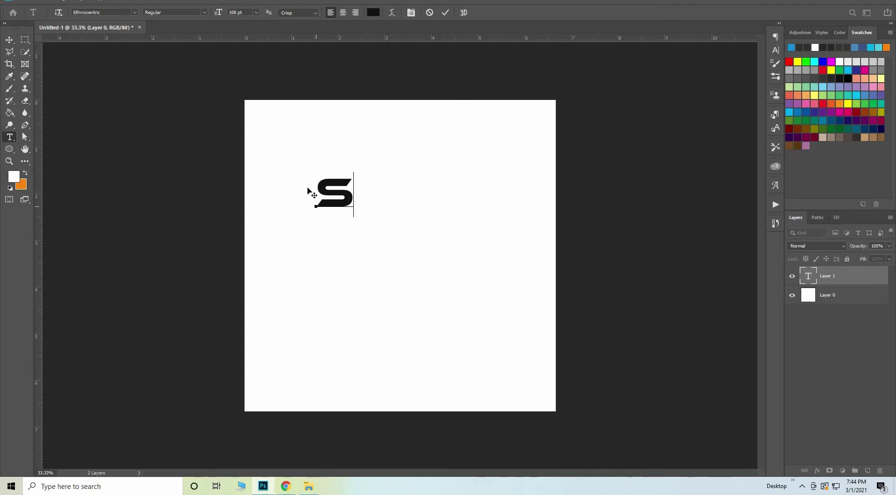
{"action": "key", "text": "BackSpace"}
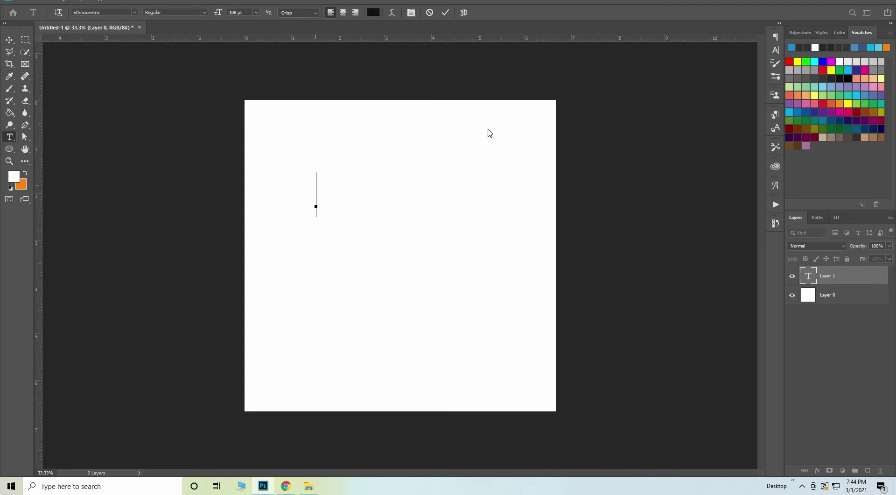
{"action": "type", "text": "S"}
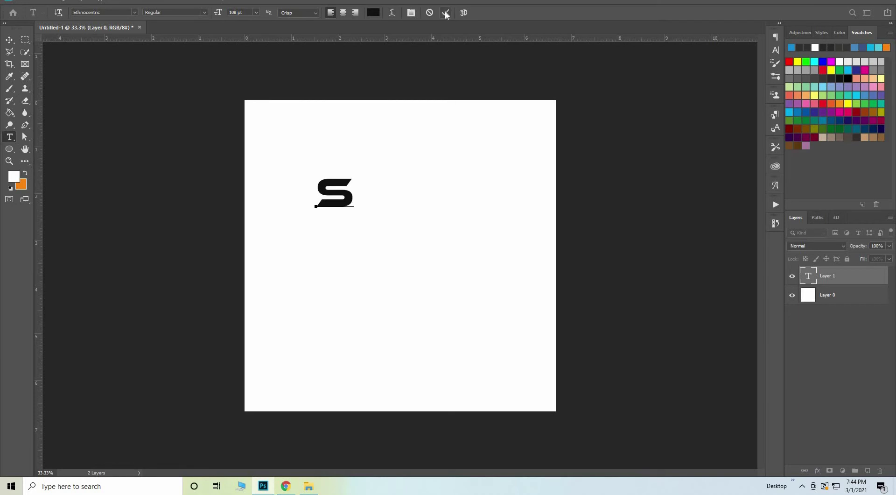
{"action": "left_click", "coordinate": [445, 14]}
Step: Add a separate 'C' text layer right of the S, then select the S text
{"action": "left_click", "coordinate": [401, 235]}
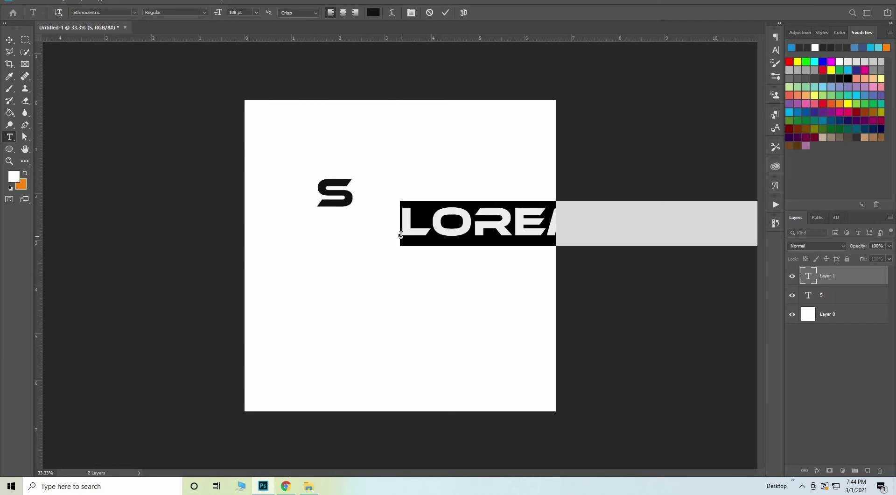
{"action": "key", "text": "BackSpace"}
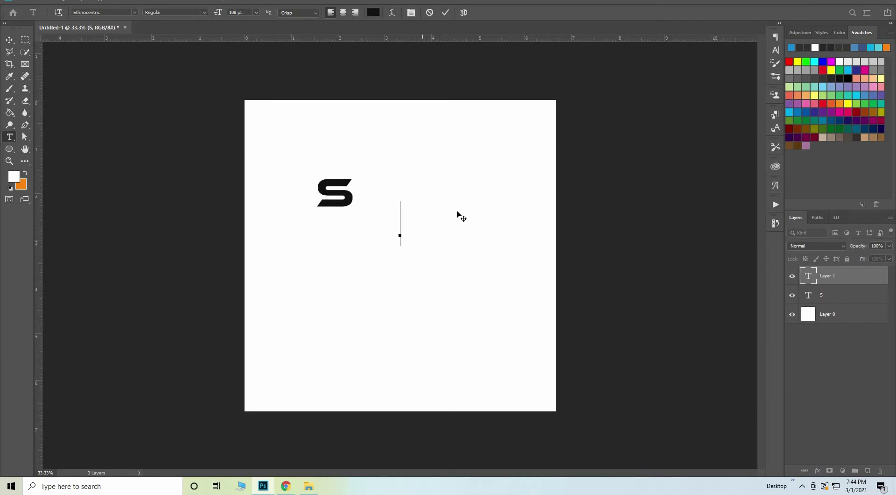
{"action": "type", "text": "C"}
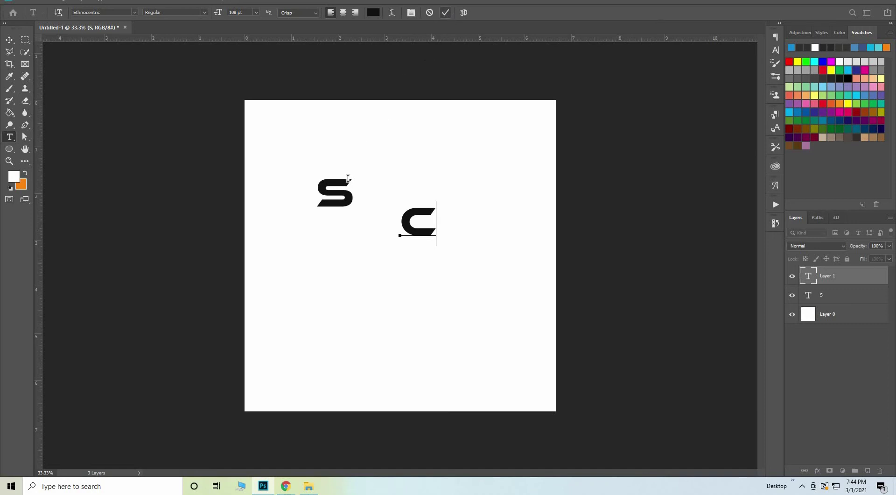
{"action": "left_click", "coordinate": [445, 13]}
{"action": "double_click", "coordinate": [315, 205]}
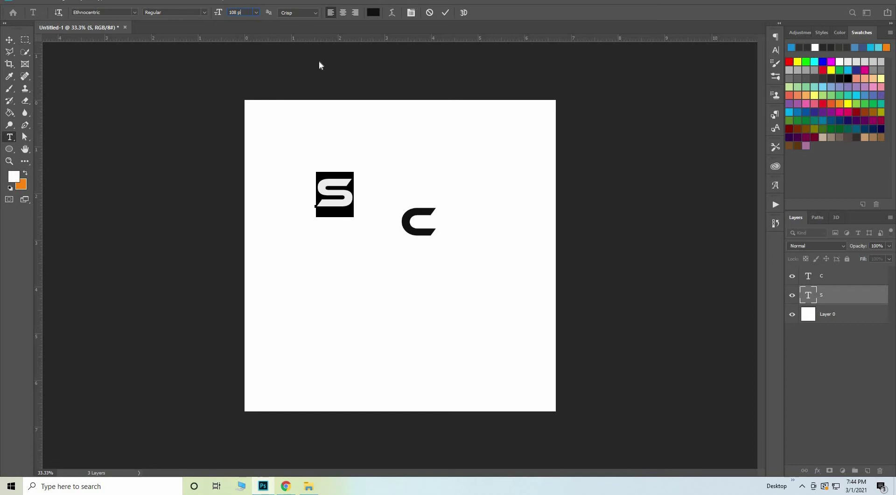
Step: Resize the S to 472 pt and move it to the canvas's left side
{"action": "key", "text": "BackSpace"}
{"action": "key", "text": "BackSpace"}
{"action": "key", "text": "BackSpace"}
{"action": "type", "text": "4"}
{"action": "type", "text": "7"}
{"action": "key", "text": "Return"}
{"action": "left_click_drag", "start_coordinate": [371, 271], "coordinate": [305, 354]}
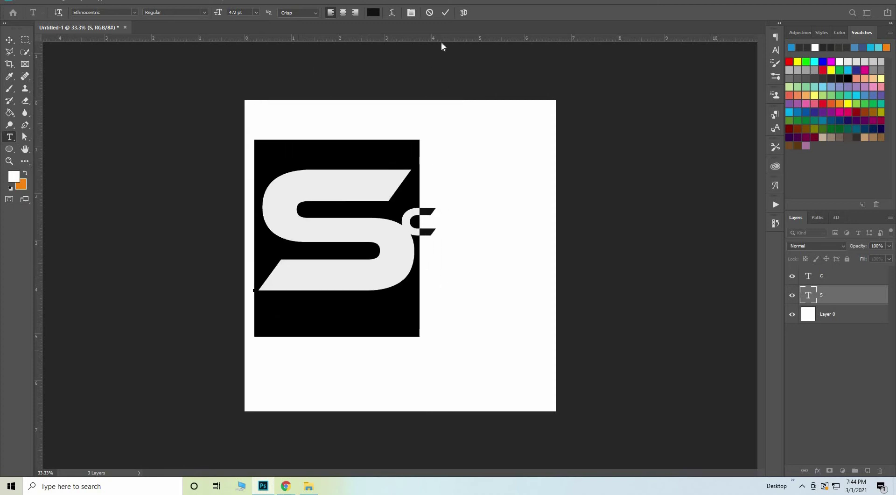
{"action": "left_click", "coordinate": [446, 13]}
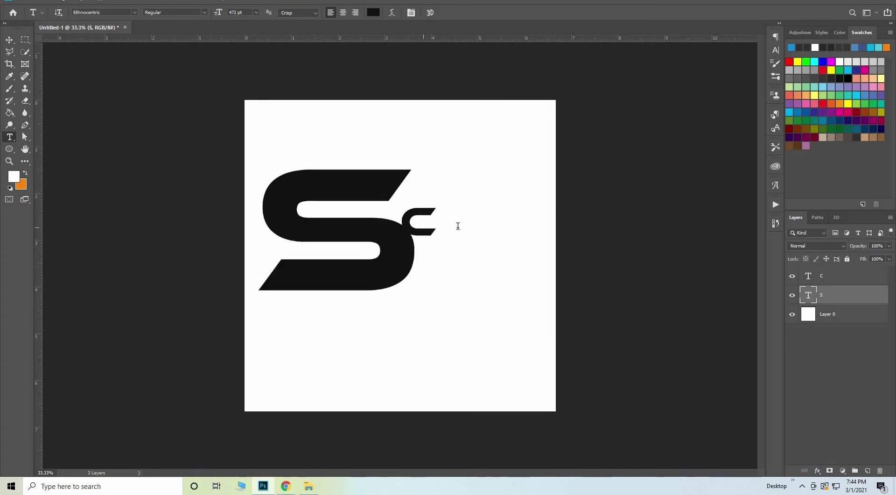
Step: Resize the C to 396 pt, drag it to overlap the S, then reselect the S text
{"action": "left_click_drag", "start_coordinate": [435, 224], "coordinate": [402, 231]}
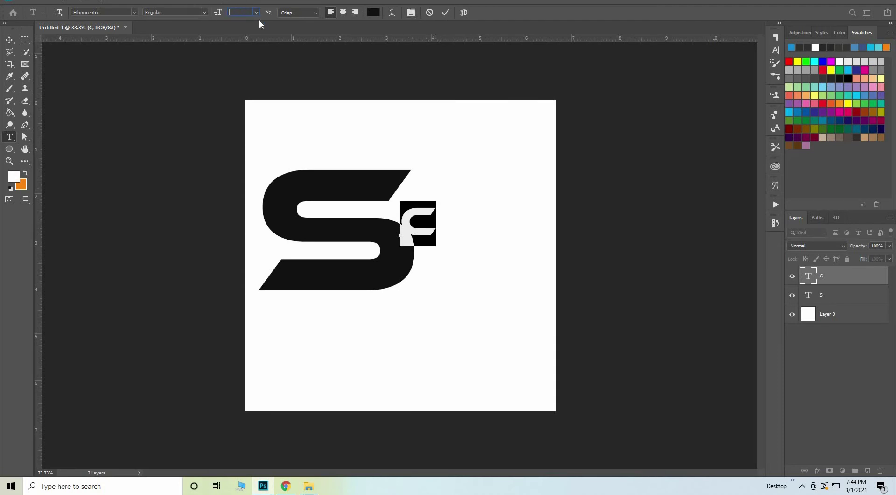
{"action": "key", "text": "BackSpace"}
{"action": "type", "text": "6"}
{"action": "left_click", "coordinate": [445, 13]}
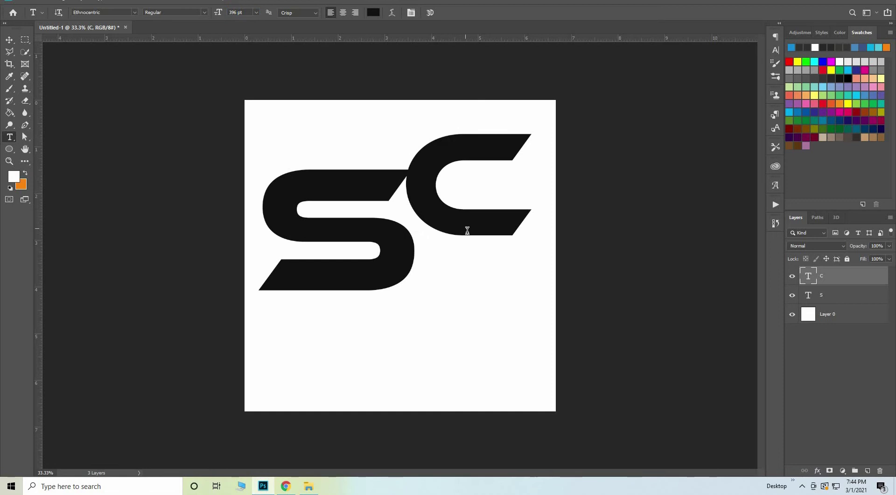
{"action": "left_click_drag", "start_coordinate": [483, 252], "coordinate": [417, 288]}
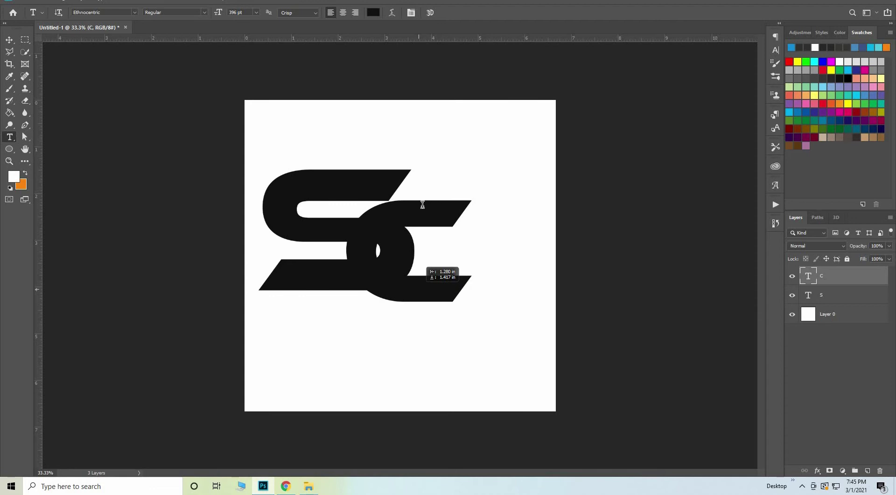
{"action": "left_click", "coordinate": [336, 201]}
{"action": "key", "text": "ctrl+a"}
{"action": "left_click", "coordinate": [346, 206]}
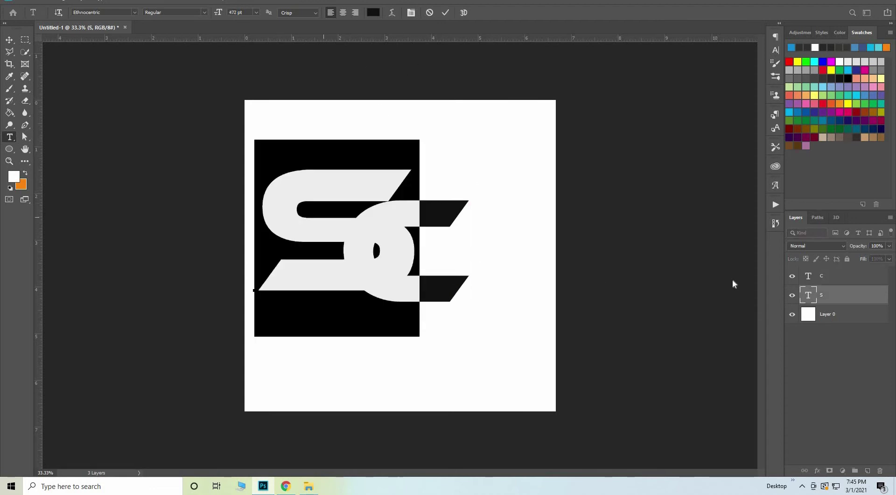
Step: Add a Gradient Overlay to the S and set the gradient's start stop to df2806
{"action": "double_click", "coordinate": [842, 297]}
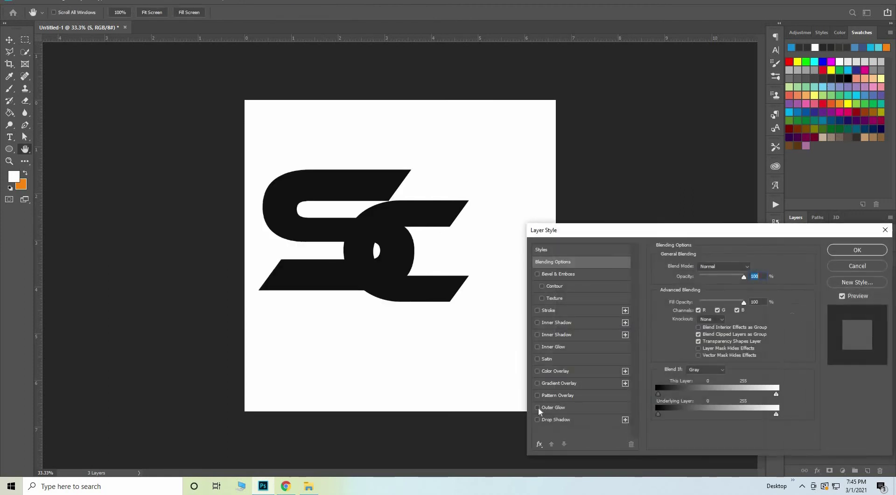
{"action": "left_click", "coordinate": [562, 383]}
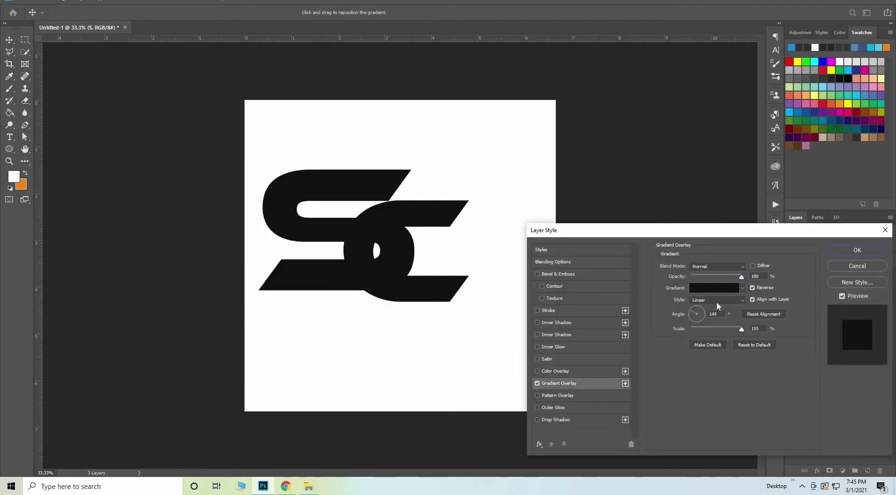
{"action": "left_click", "coordinate": [715, 287]}
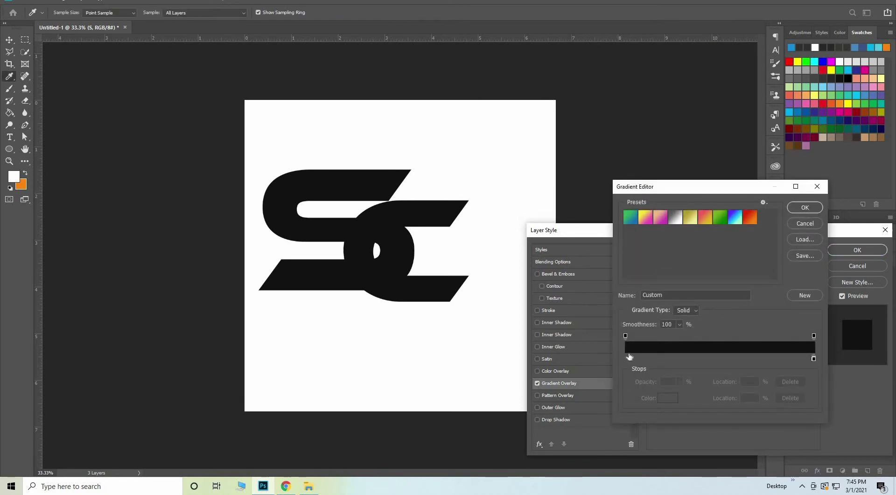
{"action": "left_click", "coordinate": [627, 358]}
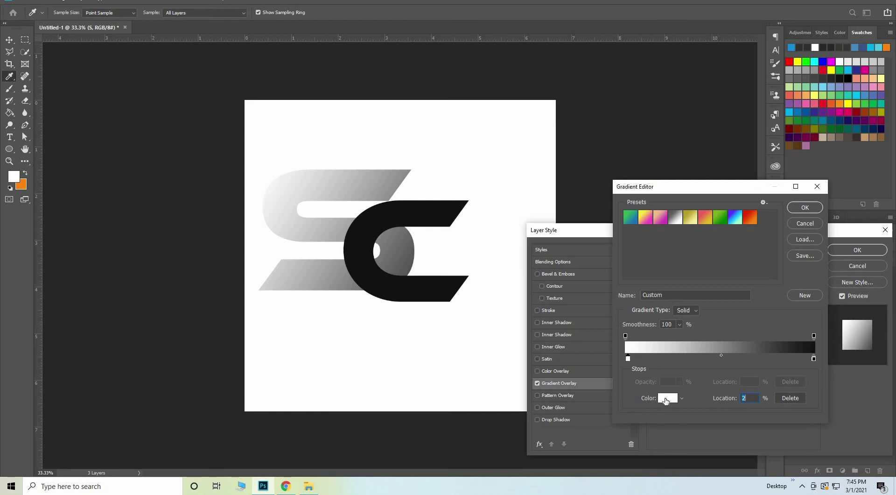
{"action": "left_click", "coordinate": [666, 399]}
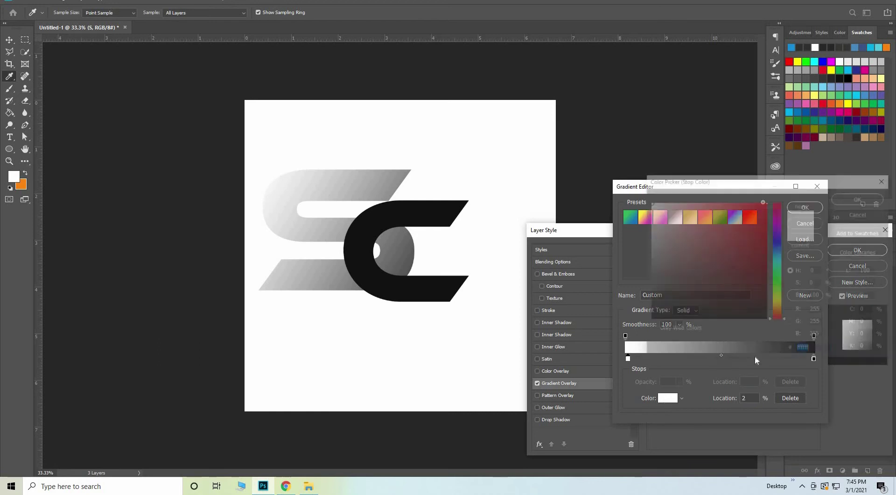
{"action": "key", "text": "BackSpace"}
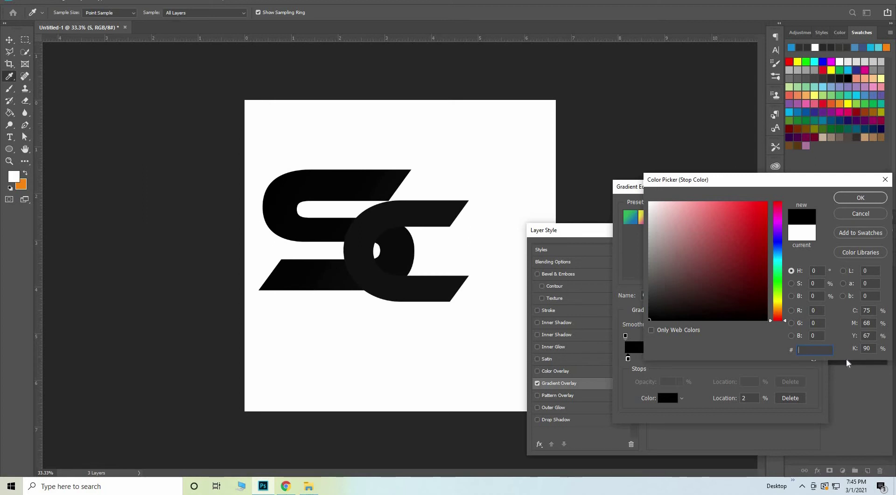
{"action": "type", "text": "d"}
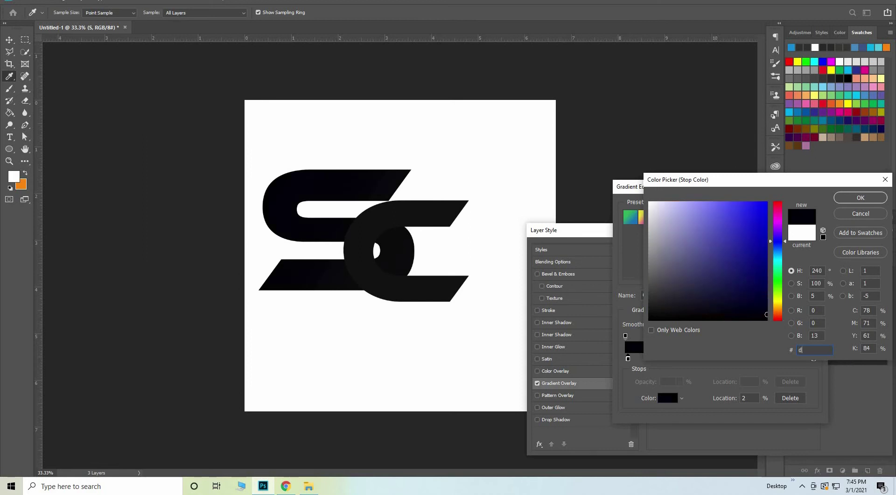
{"action": "type", "text": "f2"}
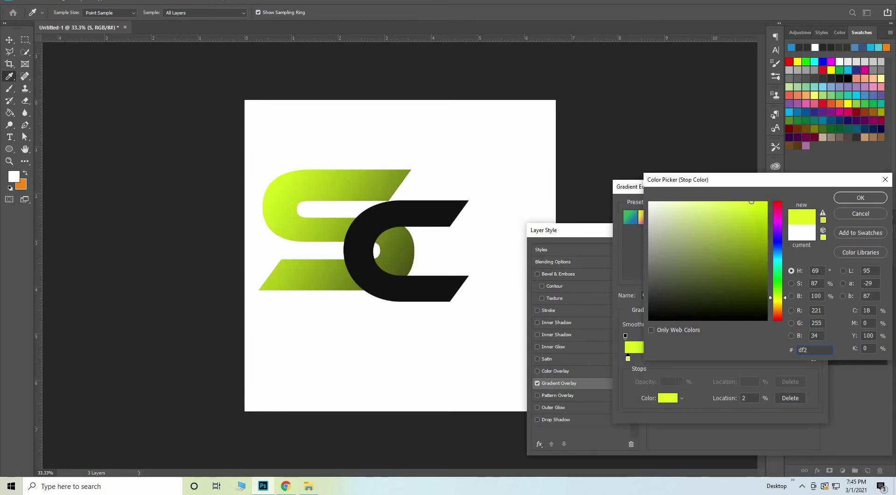
{"action": "type", "text": "806"}
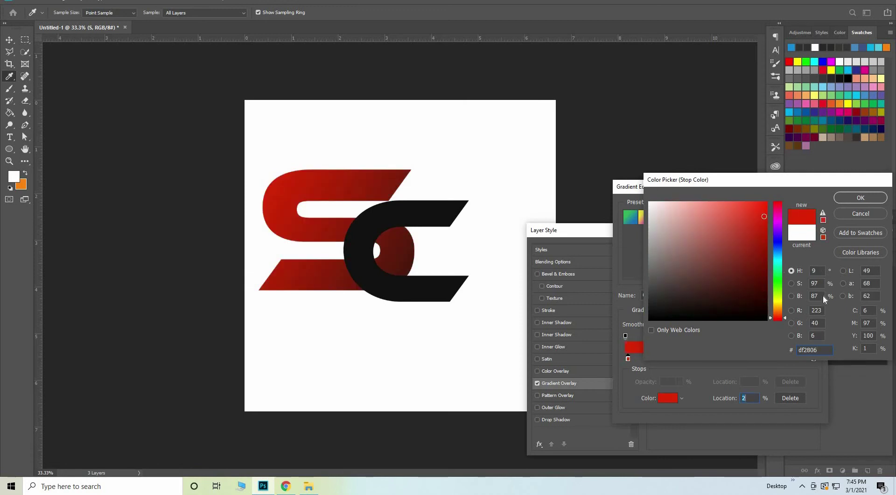
{"action": "key", "text": "Return"}
{"action": "key", "text": "Return"}
Step: Set the gradient's end stop to f98613 and apply the red-to-orange gradient
{"action": "left_click", "coordinate": [718, 288]}
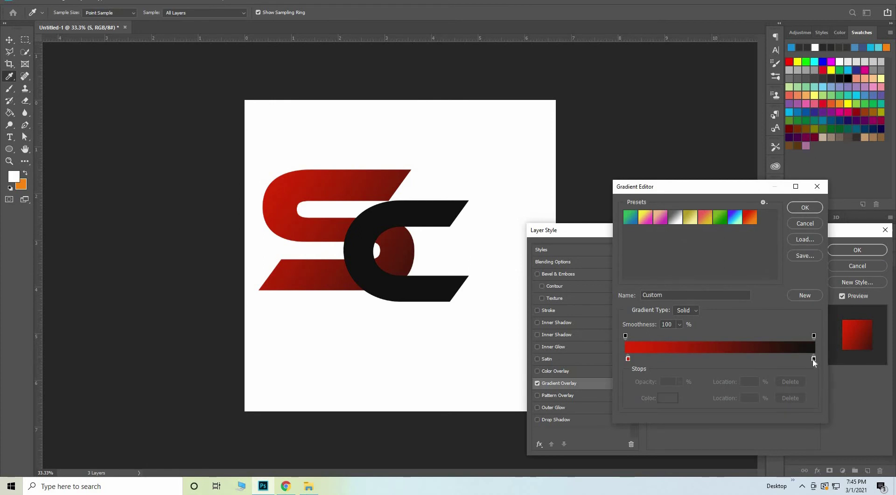
{"action": "double_click", "coordinate": [814, 358]}
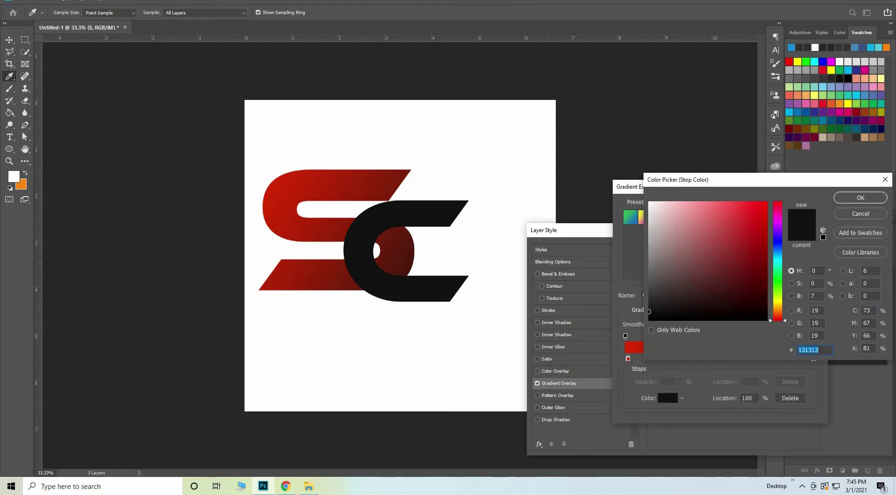
{"action": "key", "text": "BackSpace"}
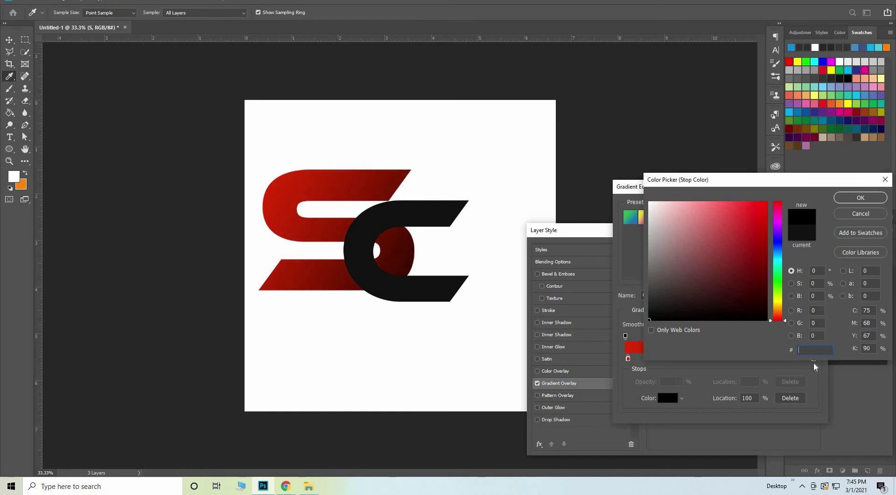
{"action": "type", "text": "f"}
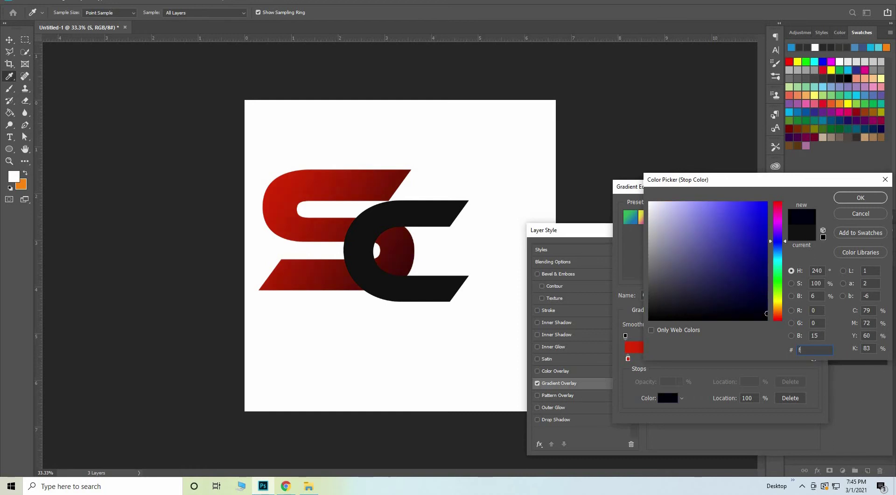
{"action": "type", "text": "98"}
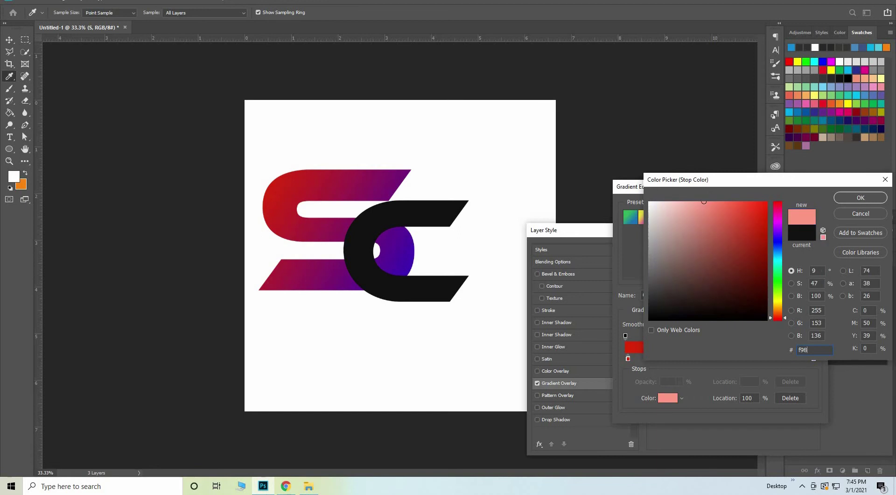
{"action": "type", "text": "61"}
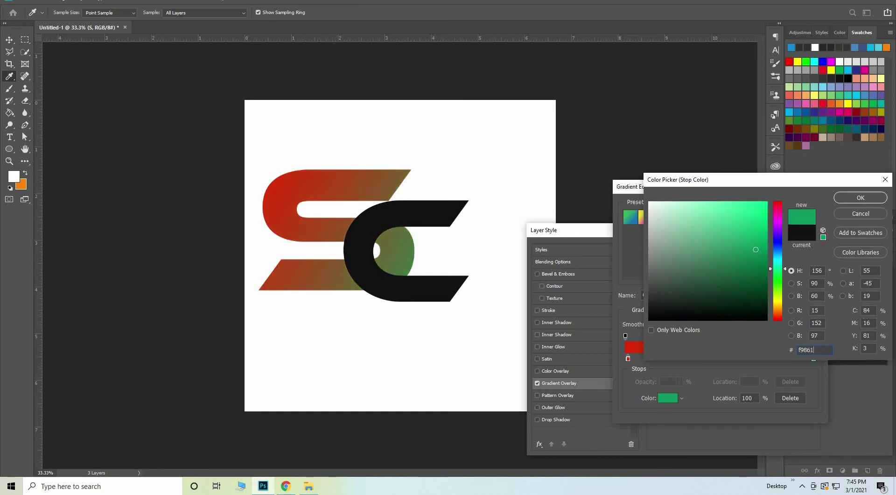
{"action": "type", "text": "3"}
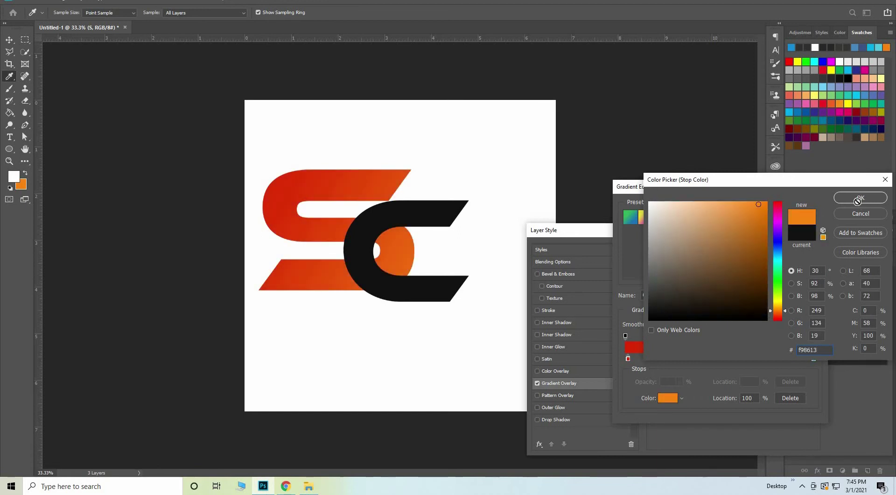
{"action": "left_click", "coordinate": [860, 198]}
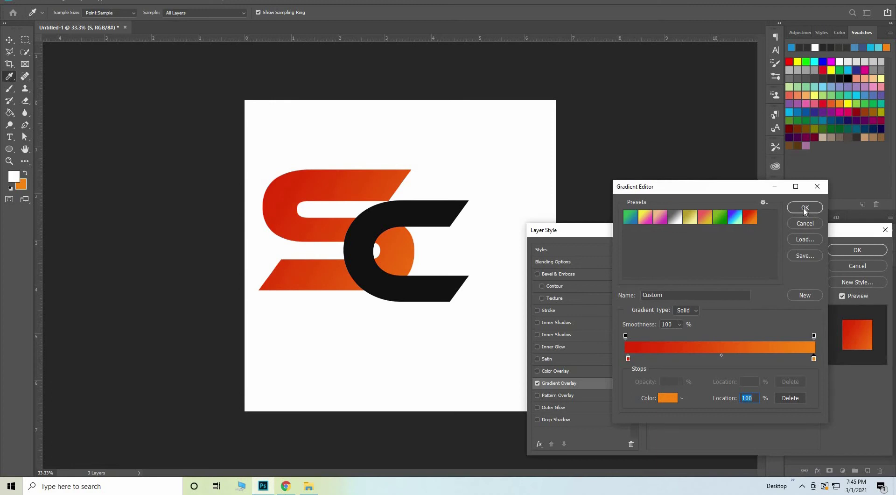
{"action": "left_click", "coordinate": [803, 208]}
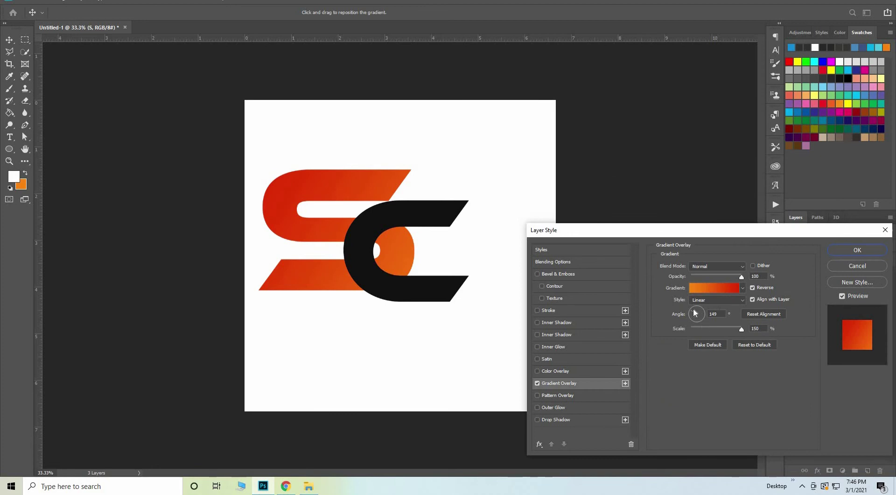
Step: Turn off Reverse, set the overlay angle to -52°, reposition the gradient on the S, and confirm
{"action": "left_click_drag", "start_coordinate": [694, 312], "coordinate": [694, 310]}
{"action": "left_click", "coordinate": [753, 287]}
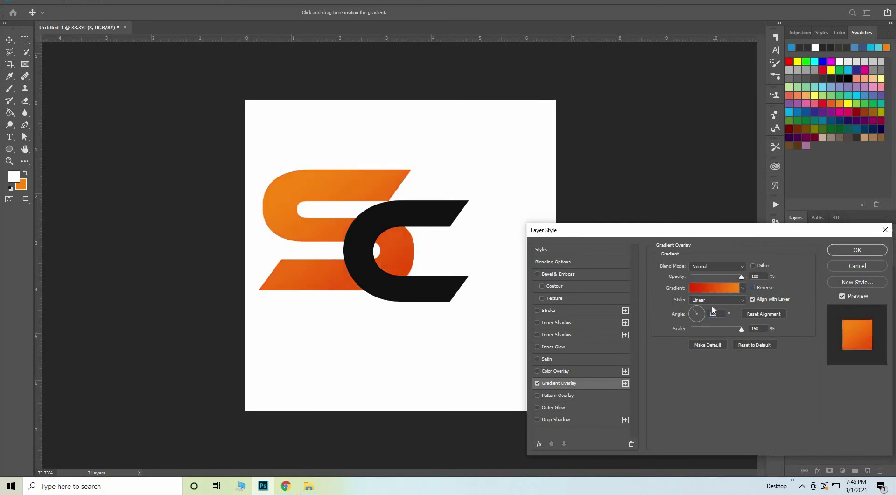
{"action": "left_click", "coordinate": [701, 317]}
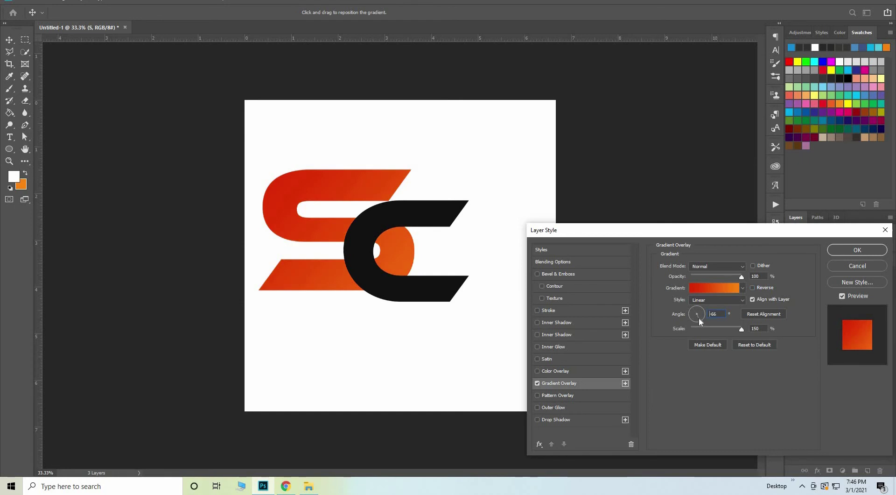
{"action": "left_click", "coordinate": [698, 317]}
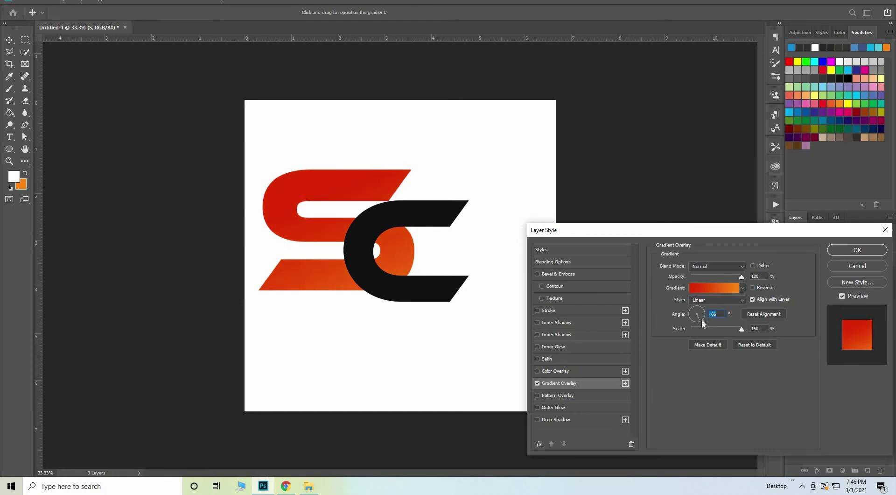
{"action": "left_click", "coordinate": [701, 319]}
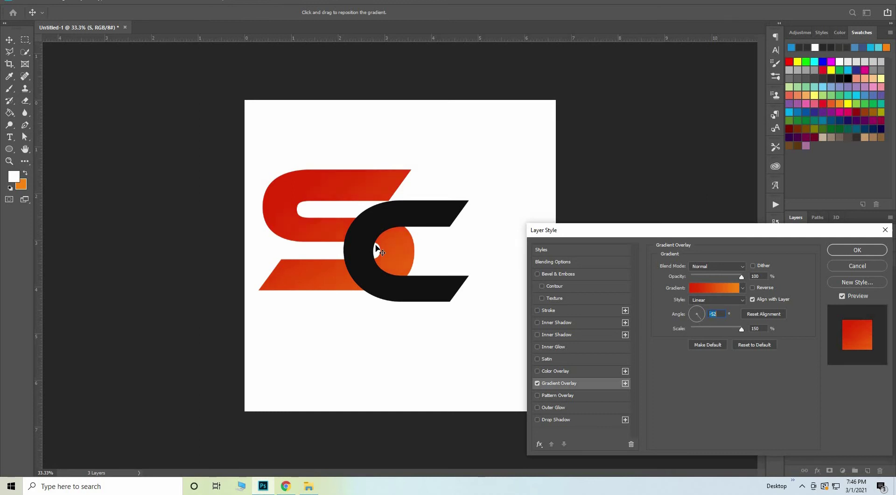
{"action": "mouse_move", "coordinate": [340, 244]}
{"action": "left_mouse_down"}
{"action": "mouse_move", "coordinate": [313, 276]}
{"action": "mouse_move", "coordinate": [270, 257]}
{"action": "left_mouse_up"}
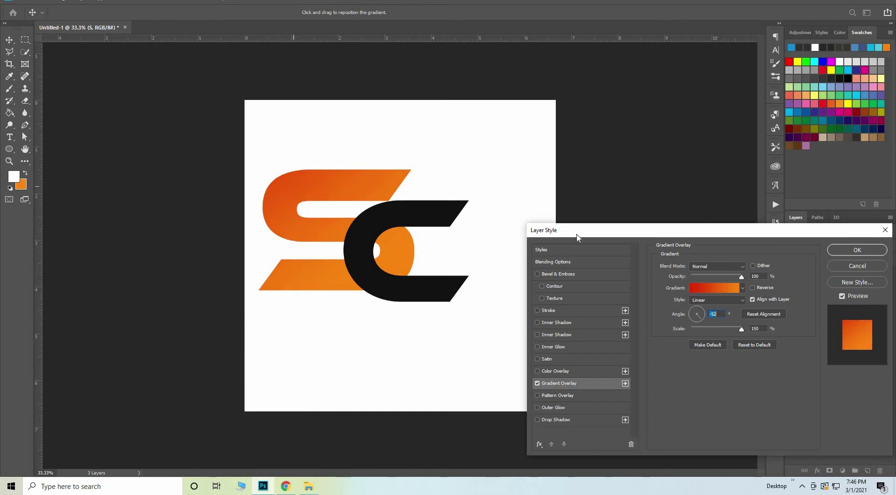
{"action": "left_click", "coordinate": [846, 250]}
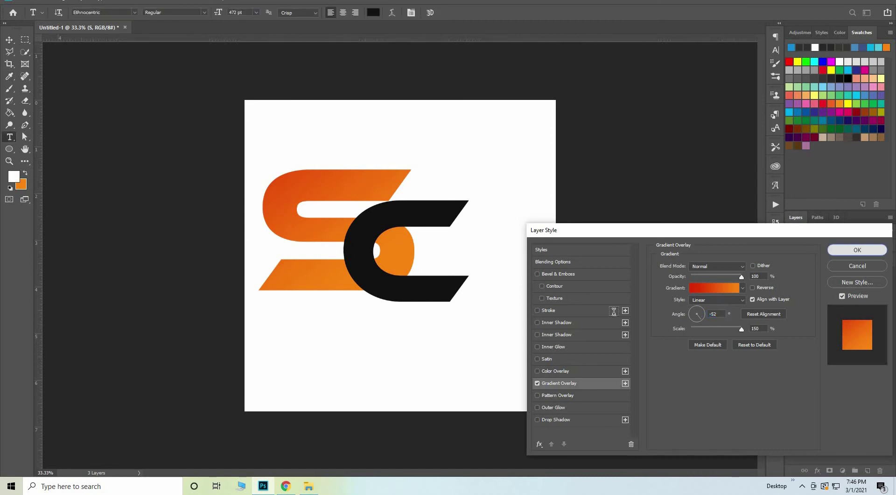
Step: Zoom in on the monogram, nudge the C slightly right, and make the C layer active
{"action": "left_click", "coordinate": [9, 41]}
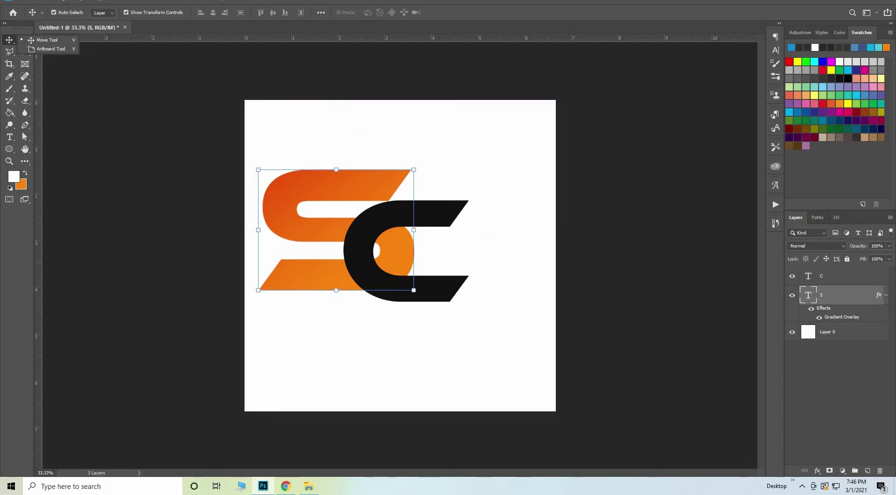
{"action": "key", "text": "Escape"}
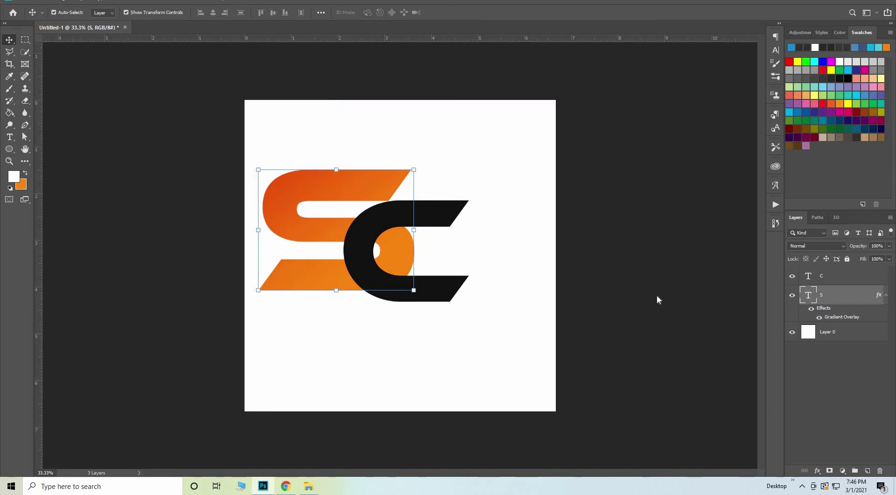
{"action": "key", "text": "ctrl+space"}
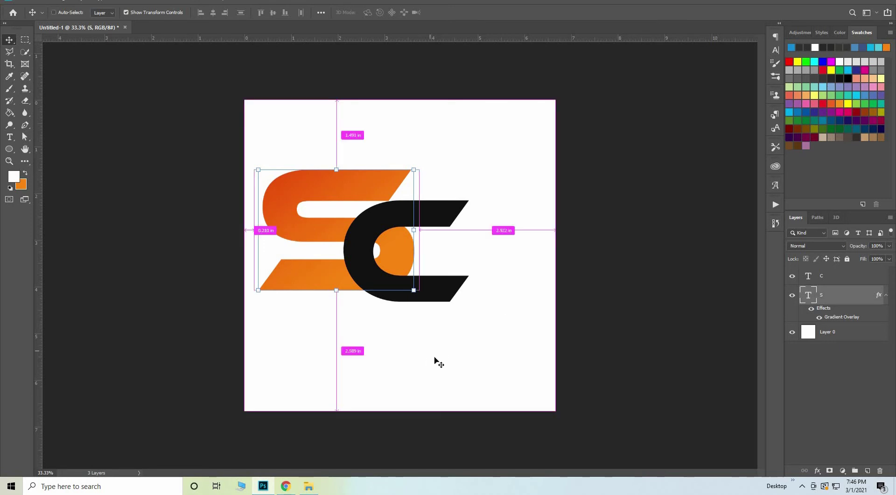
{"action": "left_click", "coordinate": [406, 358]}
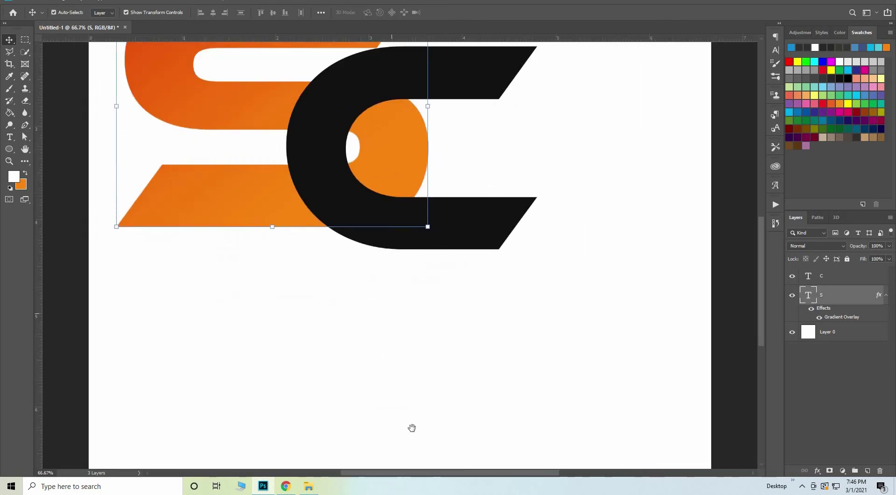
{"action": "left_click", "coordinate": [499, 193]}
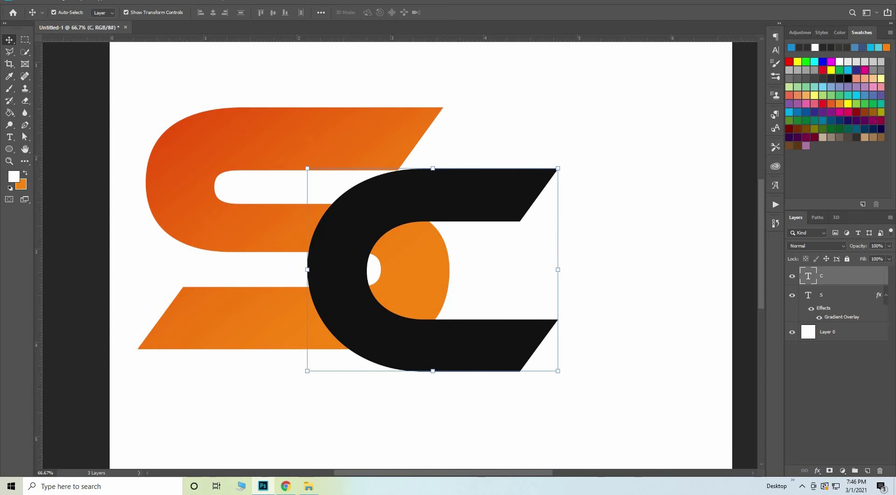
{"action": "key", "text": "Right"}
{"action": "key", "text": "Right"}
{"action": "key", "text": "Right"}
{"action": "key", "text": "Right"}
{"action": "key", "text": "Right"}
{"action": "key", "text": "Right"}
{"action": "key", "text": "Right"}
{"action": "key", "text": "Right"}
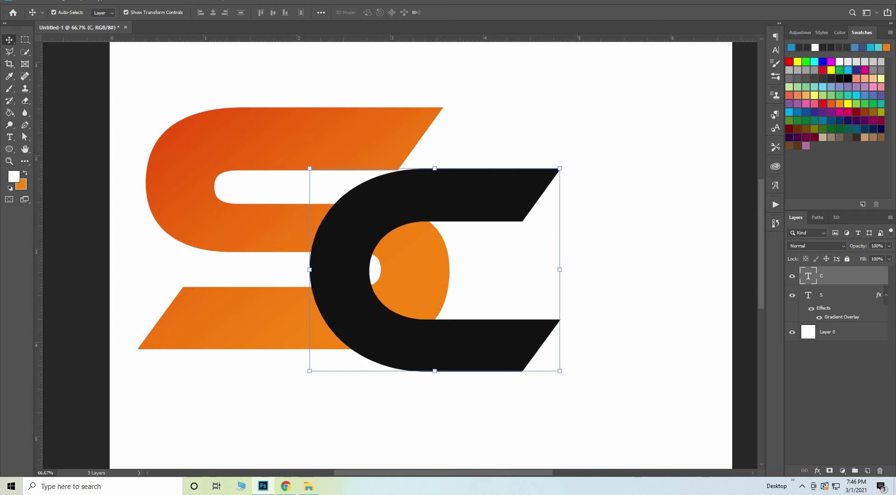
{"action": "key", "text": "Right"}
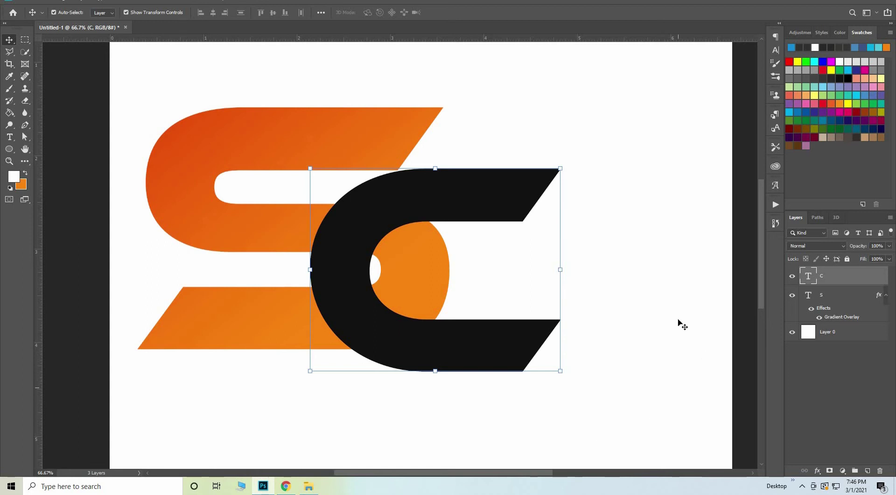
{"action": "left_click", "coordinate": [836, 332]}
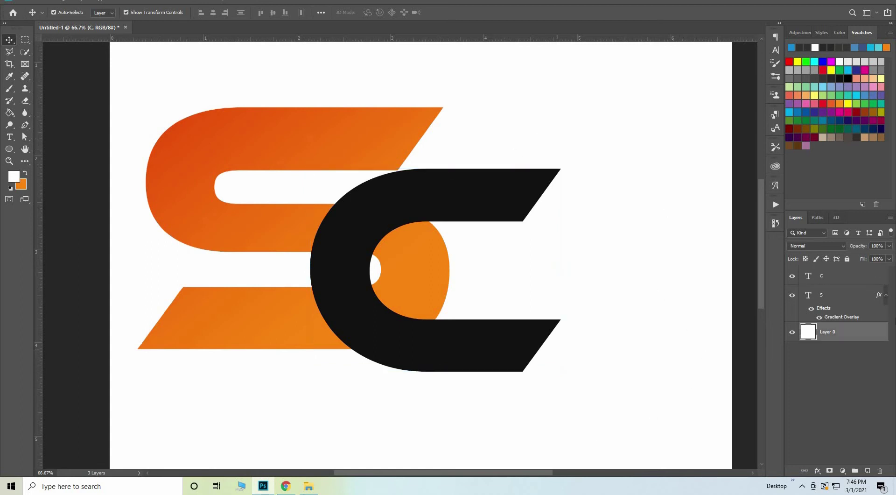
{"action": "key", "text": "alt+bracketright"}
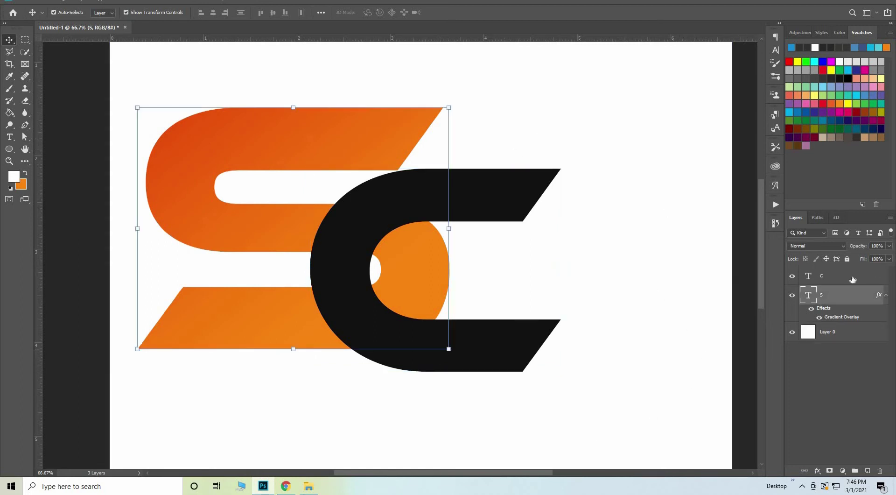
{"action": "left_click", "coordinate": [852, 277]}
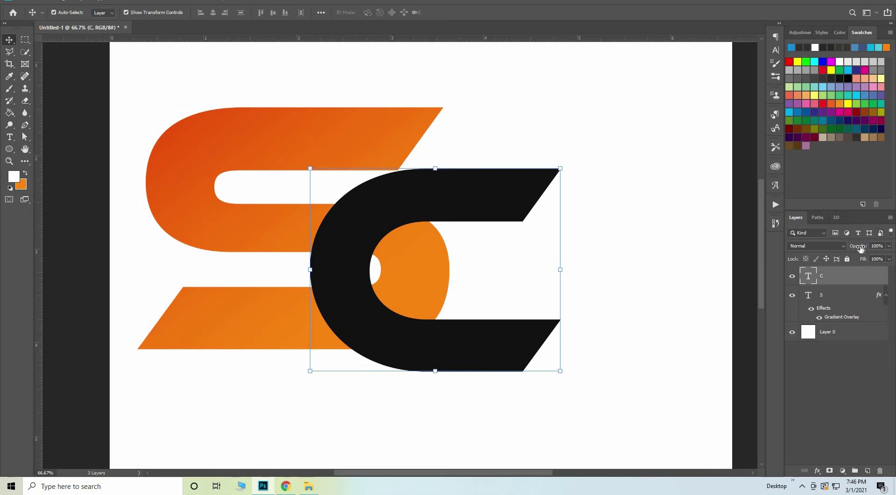
Step: Lower the C to 78% opacity and place a first Pen anchor at the S bar's corner
{"action": "left_click_drag", "start_coordinate": [861, 248], "coordinate": [851, 248]}
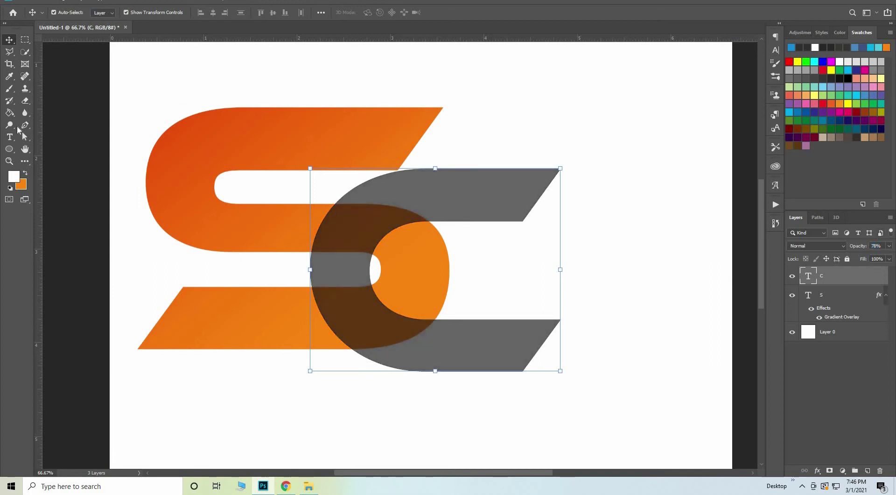
{"action": "left_click", "coordinate": [24, 125]}
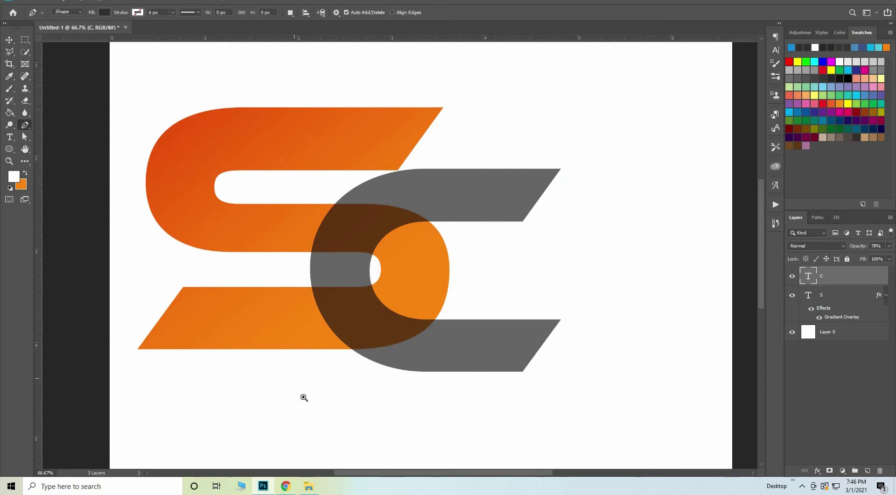
{"action": "mouse_move", "coordinate": [360, 400]}
{"action": "left_mouse_down"}
{"action": "mouse_move", "coordinate": [485, 254]}
{"action": "mouse_move", "coordinate": [438, 320]}
{"action": "mouse_move", "coordinate": [382, 363]}
{"action": "left_mouse_up"}
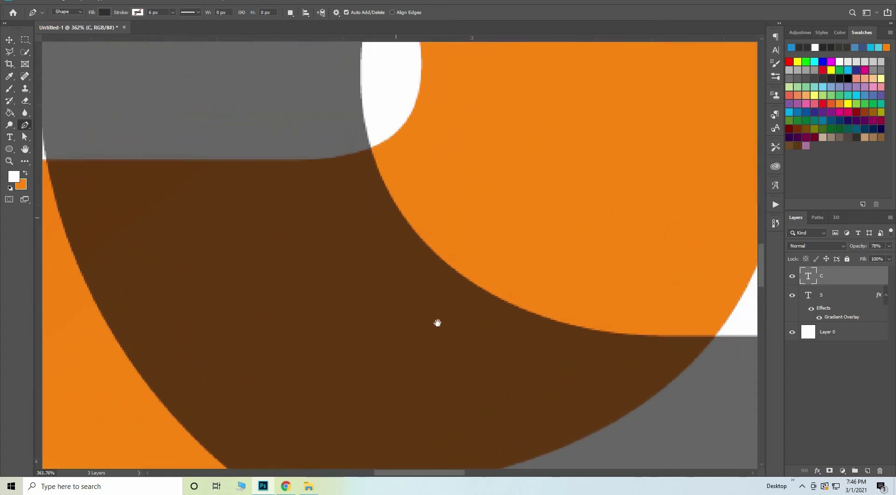
{"action": "left_click_drag", "start_coordinate": [437, 322], "coordinate": [535, 369]}
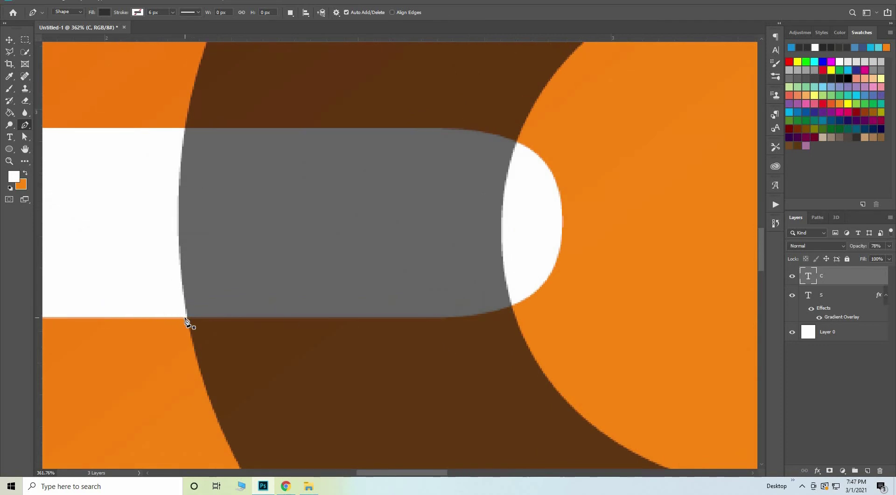
{"action": "left_click", "coordinate": [185, 318]}
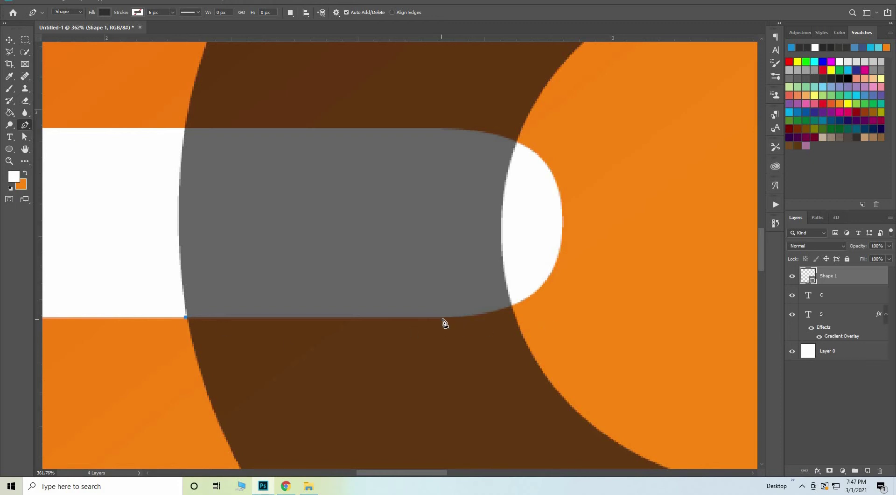
Step: Trace pen anchors along the S bar's bottom edge and set the shape fill to none
{"action": "left_click", "coordinate": [442, 318]}
{"action": "mouse_move", "coordinate": [513, 303]}
{"action": "left_mouse_down"}
{"action": "mouse_move", "coordinate": [547, 295]}
{"action": "mouse_move", "coordinate": [540, 291]}
{"action": "left_mouse_up"}
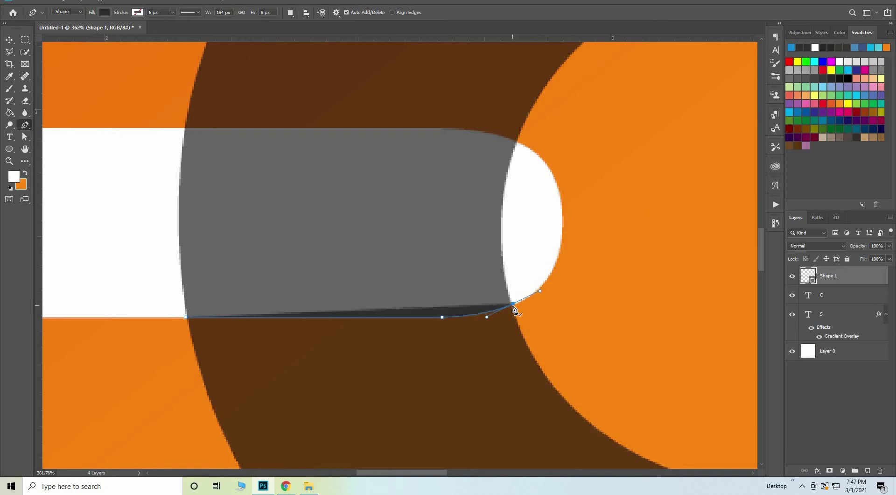
{"action": "left_click", "coordinate": [513, 304]}
{"action": "left_click", "coordinate": [104, 13]}
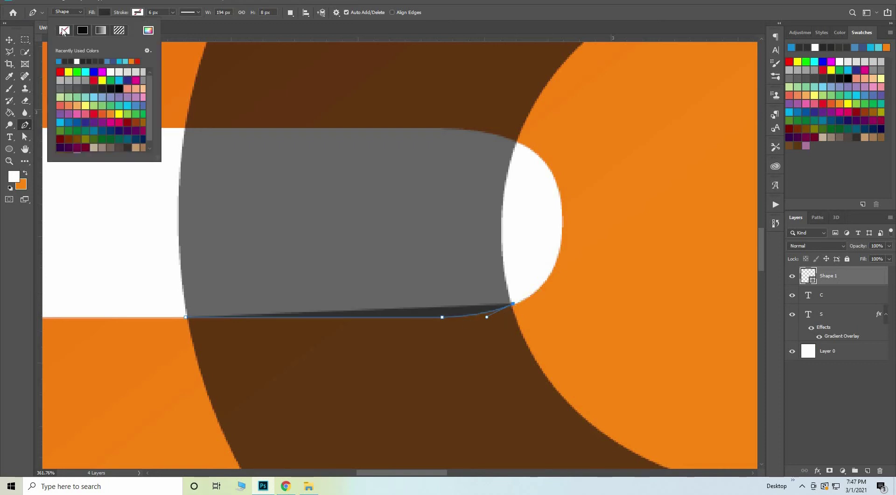
{"action": "left_click", "coordinate": [274, 190]}
{"action": "scroll", "coordinate": [261, 190], "scroll_direction": "down", "scroll_amount": 5}
{"action": "scroll", "coordinate": [262, 190], "scroll_direction": "right", "scroll_amount": 5}
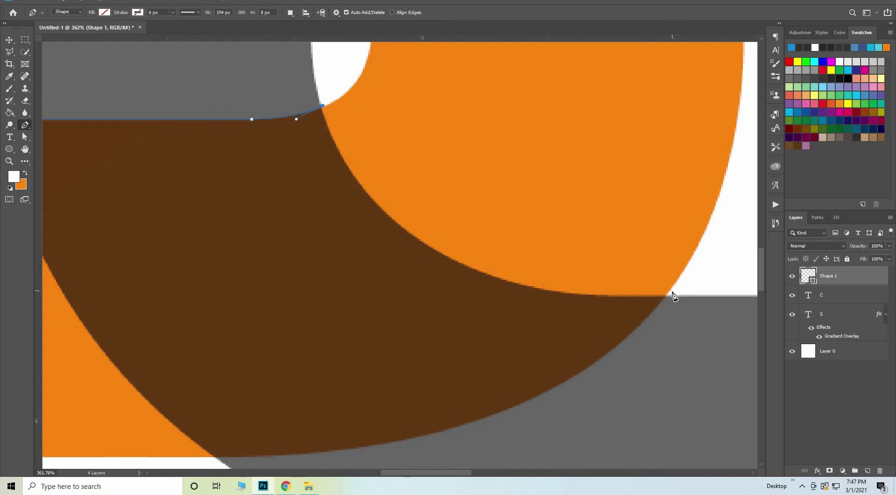
{"action": "mouse_move", "coordinate": [671, 296]}
{"action": "left_mouse_down"}
{"action": "mouse_move", "coordinate": [550, 307]}
{"action": "mouse_move", "coordinate": [667, 282]}
{"action": "mouse_move", "coordinate": [656, 290]}
{"action": "left_mouse_up"}
{"action": "left_click_drag", "start_coordinate": [575, 401], "coordinate": [622, 397]}
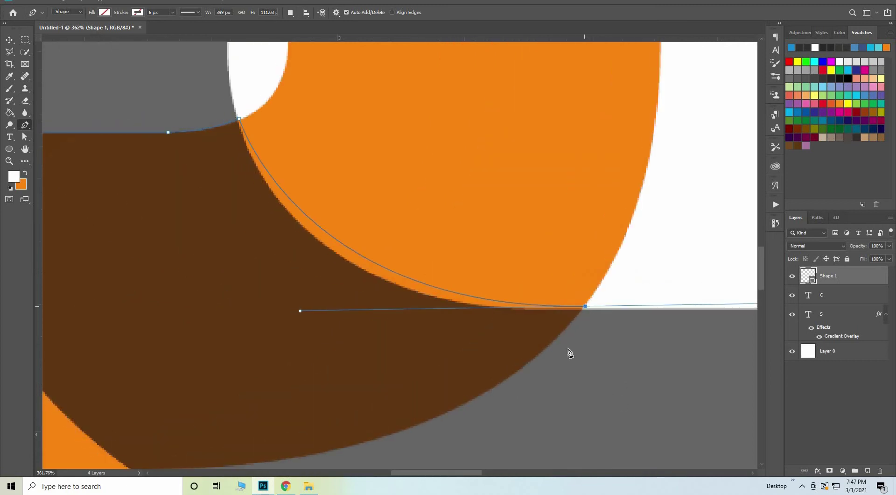
Step: Add curved anchors along the C's lower edge and close the path at its start
{"action": "scroll", "coordinate": [560, 345], "scroll_direction": "down", "scroll_amount": 3}
{"action": "scroll", "coordinate": [536, 354], "scroll_direction": "left", "scroll_amount": 3}
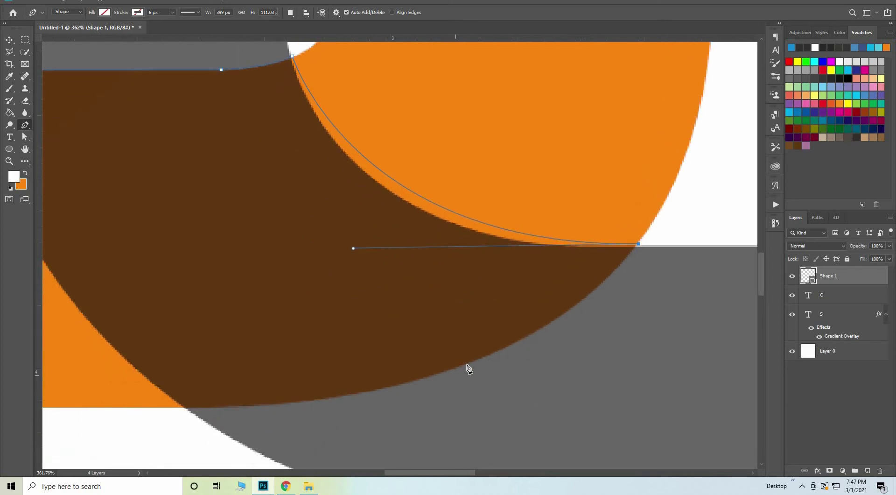
{"action": "mouse_move", "coordinate": [466, 363]}
{"action": "left_mouse_down"}
{"action": "mouse_move", "coordinate": [319, 400]}
{"action": "mouse_move", "coordinate": [318, 410]}
{"action": "mouse_move", "coordinate": [369, 389]}
{"action": "mouse_move", "coordinate": [353, 402]}
{"action": "left_mouse_up"}
{"action": "key", "text": "Up"}
{"action": "scroll", "coordinate": [563, 425], "scroll_direction": "left", "scroll_amount": 5}
{"action": "scroll", "coordinate": [537, 416], "scroll_direction": "down", "scroll_amount": 1}
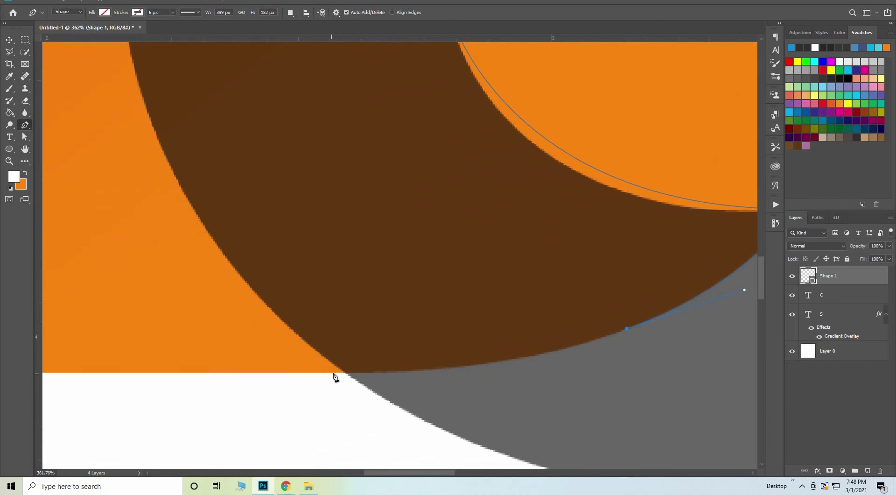
{"action": "mouse_move", "coordinate": [333, 372]}
{"action": "left_mouse_down"}
{"action": "mouse_move", "coordinate": [120, 384]}
{"action": "mouse_move", "coordinate": [116, 374]}
{"action": "mouse_move", "coordinate": [131, 371]}
{"action": "left_mouse_up"}
{"action": "left_click", "coordinate": [333, 373], "text": "alt"}
{"action": "scroll", "coordinate": [348, 408], "scroll_direction": "down", "scroll_amount": 5}
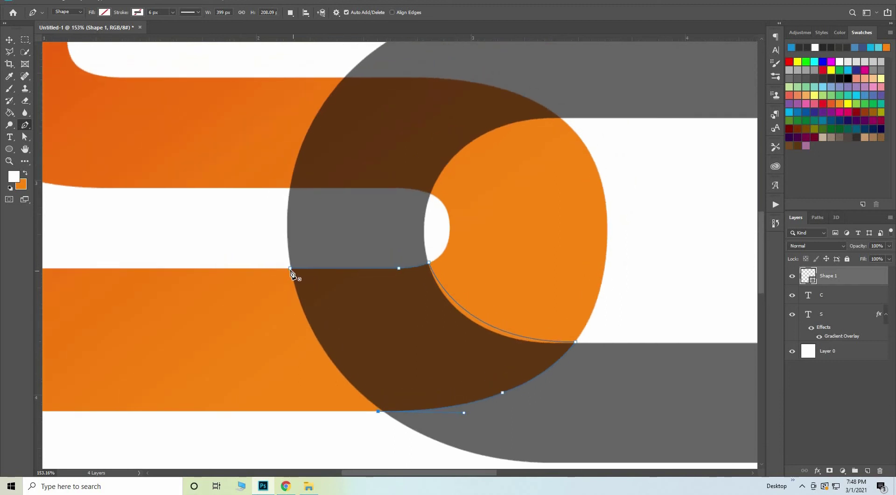
{"action": "left_click_drag", "start_coordinate": [290, 268], "coordinate": [288, 205]}
{"action": "right_click", "coordinate": [370, 309]}
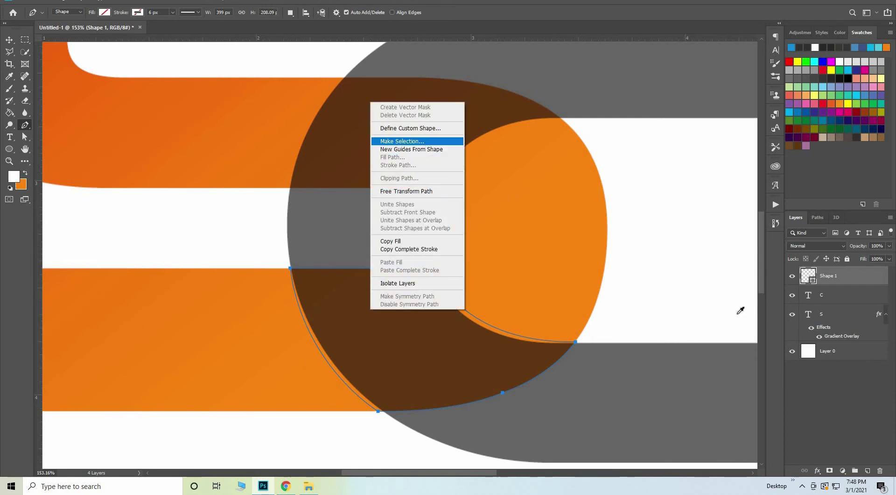
Step: Turn the traced path into a selection and rasterize the C for erasing
{"action": "left_click", "coordinate": [402, 141]}
{"action": "left_click", "coordinate": [492, 124]}
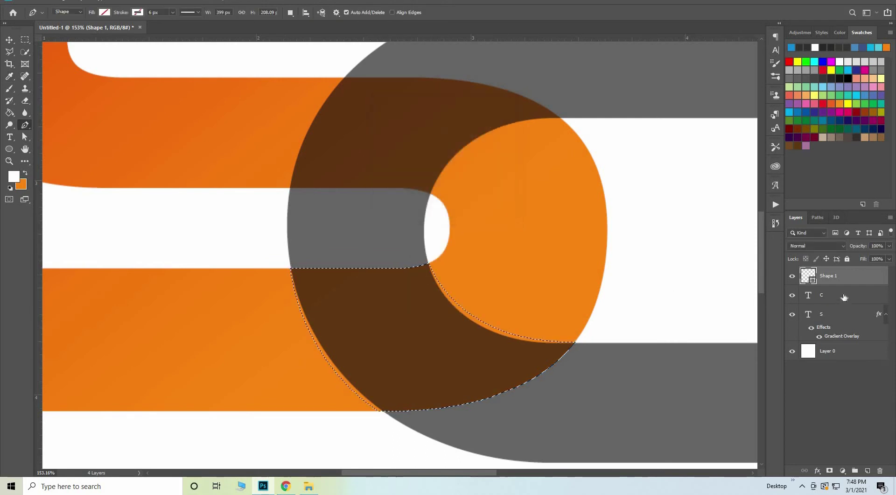
{"action": "key", "text": "alt+bracketleft"}
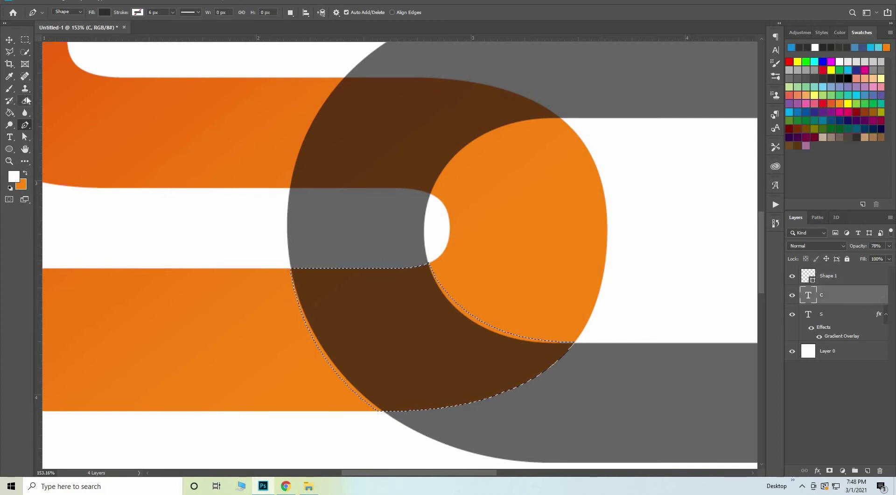
{"action": "left_click_drag", "start_coordinate": [26, 100], "coordinate": [55, 100]}
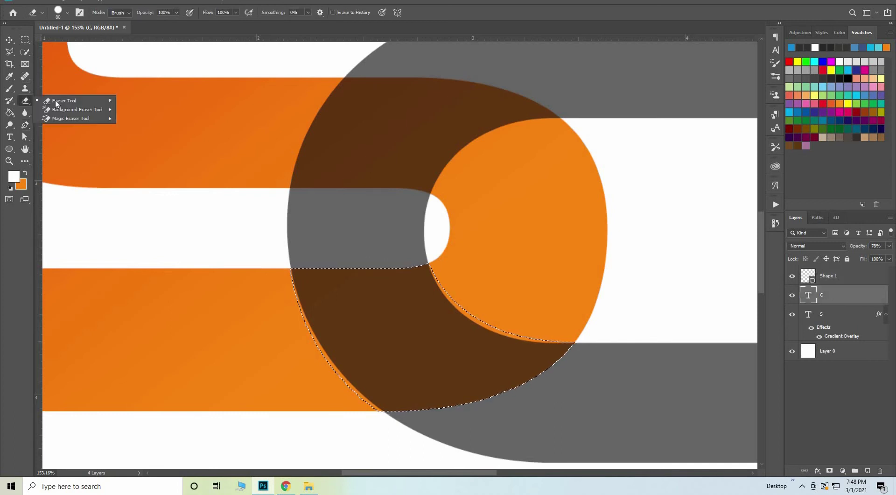
{"action": "left_click", "coordinate": [442, 190]}
{"action": "key", "text": "Return"}
Step: Erase the C inside the selection, restore it to 100% opacity, and deselect
{"action": "mouse_move", "coordinate": [444, 287]}
{"action": "left_mouse_down"}
{"action": "mouse_move", "coordinate": [318, 290]}
{"action": "mouse_move", "coordinate": [322, 312]}
{"action": "mouse_move", "coordinate": [368, 373]}
{"action": "mouse_move", "coordinate": [489, 378]}
{"action": "mouse_move", "coordinate": [565, 348]}
{"action": "mouse_move", "coordinate": [397, 336]}
{"action": "mouse_move", "coordinate": [346, 305]}
{"action": "left_mouse_up"}
{"action": "left_click_drag", "start_coordinate": [401, 309], "coordinate": [459, 309]}
{"action": "left_click_drag", "start_coordinate": [380, 368], "coordinate": [423, 368]}
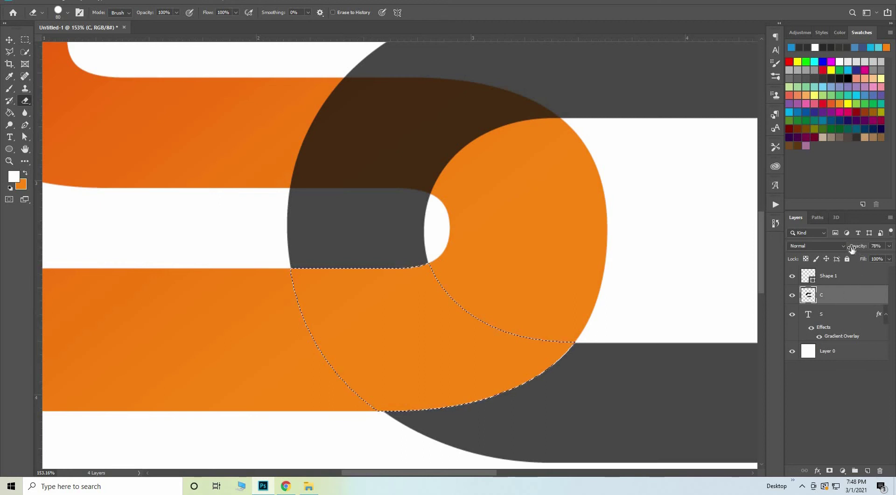
{"action": "key", "text": "Return"}
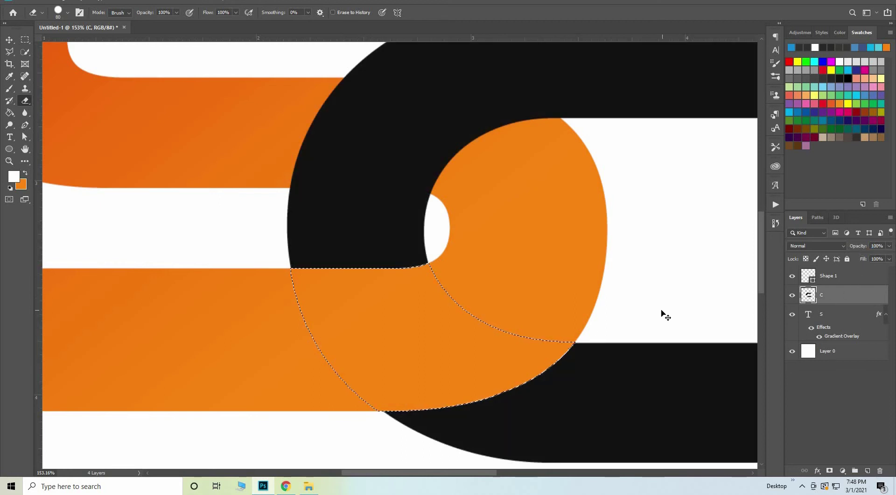
{"action": "key", "text": "ctrl+d"}
{"action": "left_click_drag", "start_coordinate": [682, 292], "coordinate": [652, 292]}
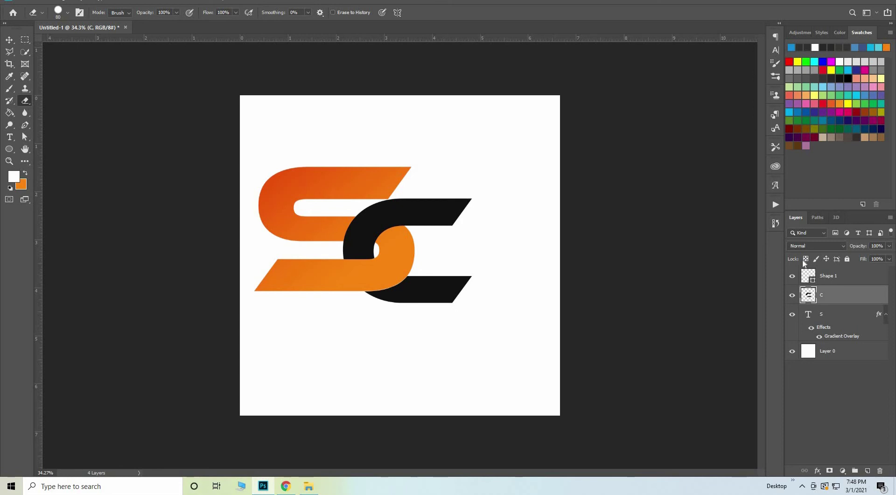
Step: Delete Shape 1, group S and C as Group 1, and place a duplicate below it
{"action": "left_click_drag", "start_coordinate": [860, 279], "coordinate": [845, 468]}
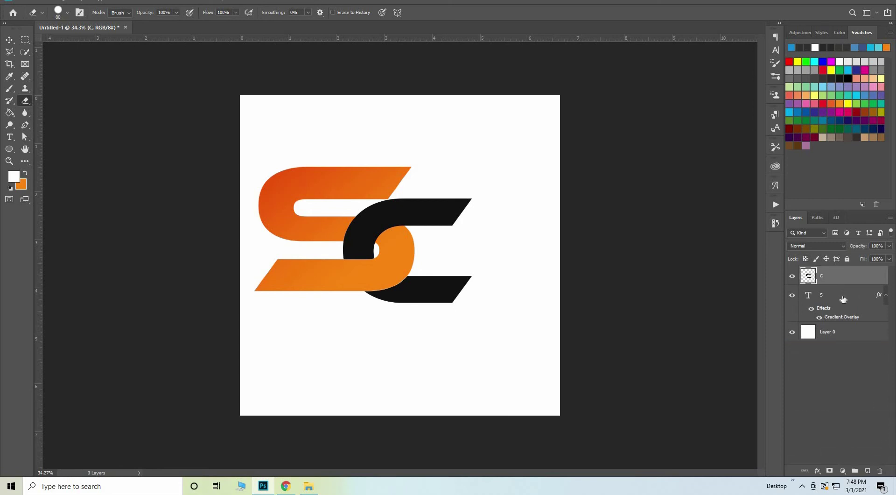
{"action": "left_click", "coordinate": [842, 301], "text": "shift"}
{"action": "key", "text": "ctrl+g"}
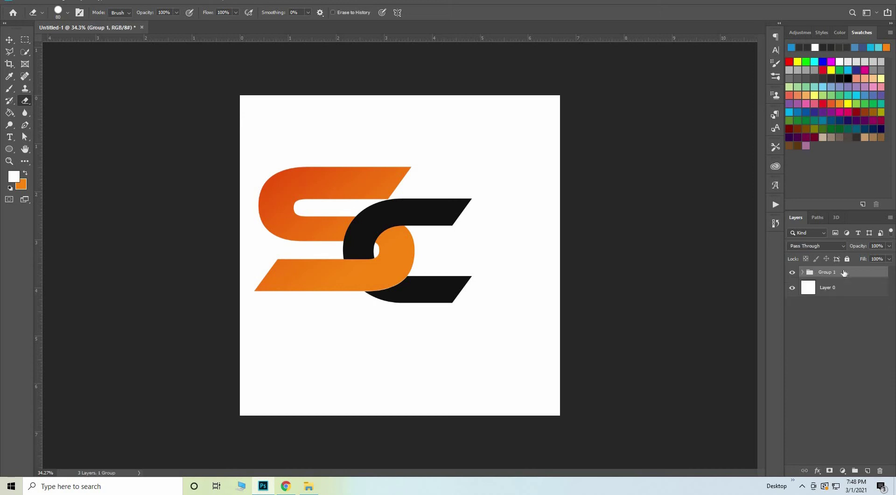
{"action": "key", "text": "ctrl+j"}
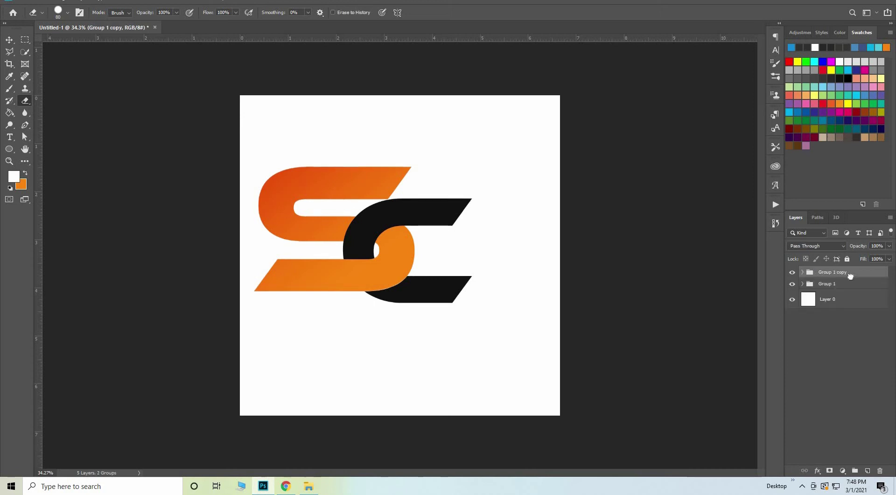
{"action": "mouse_move", "coordinate": [850, 276]}
{"action": "left_mouse_down"}
{"action": "mouse_move", "coordinate": [850, 290]}
{"action": "mouse_move", "coordinate": [807, 286]}
{"action": "left_mouse_up"}
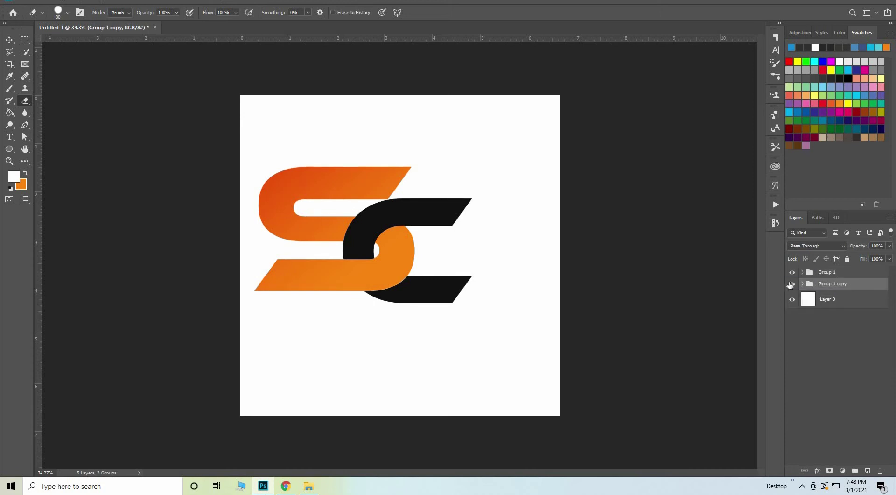
Step: Hide Group 1 copy and convert Group 1 into a smart object
{"action": "left_click", "coordinate": [792, 285]}
{"action": "left_click", "coordinate": [822, 272]}
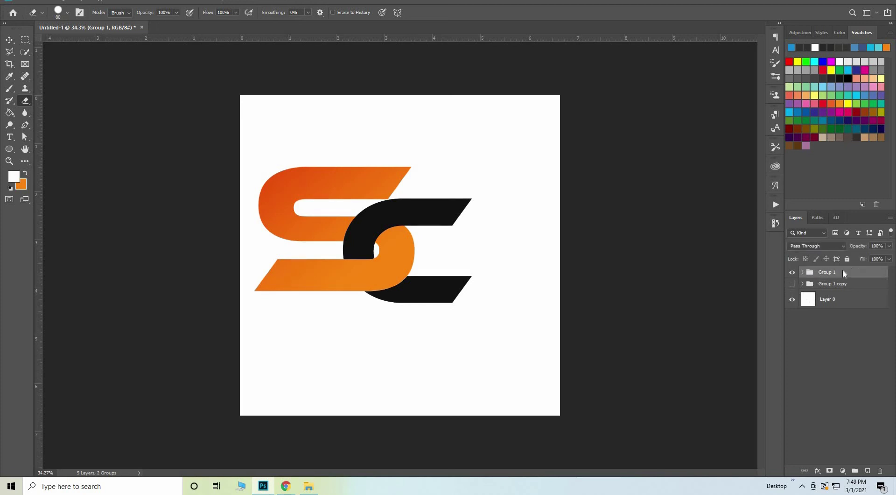
{"action": "right_click", "coordinate": [843, 273]}
{"action": "left_click", "coordinate": [808, 236]}
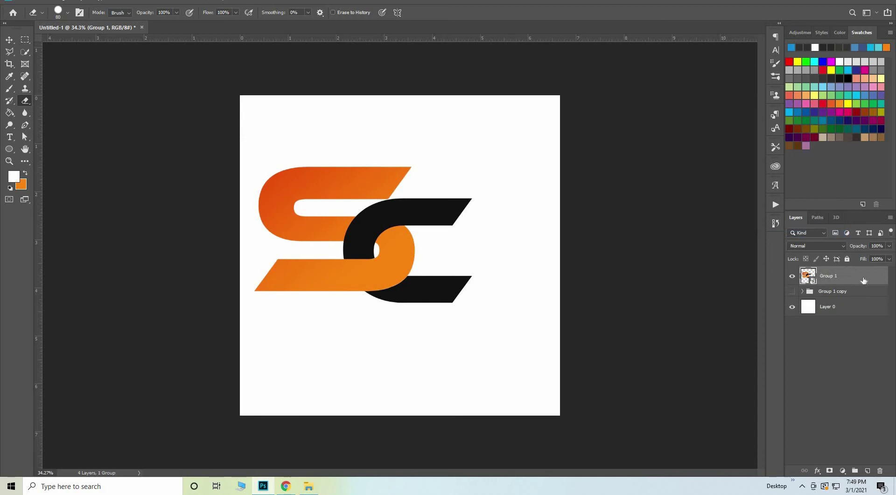
Step: Scale the SC monogram to about 86% and centre it in the canvas's upper half
{"action": "left_click", "coordinate": [10, 40]}
{"action": "left_click_drag", "start_coordinate": [376, 230], "coordinate": [420, 193]}
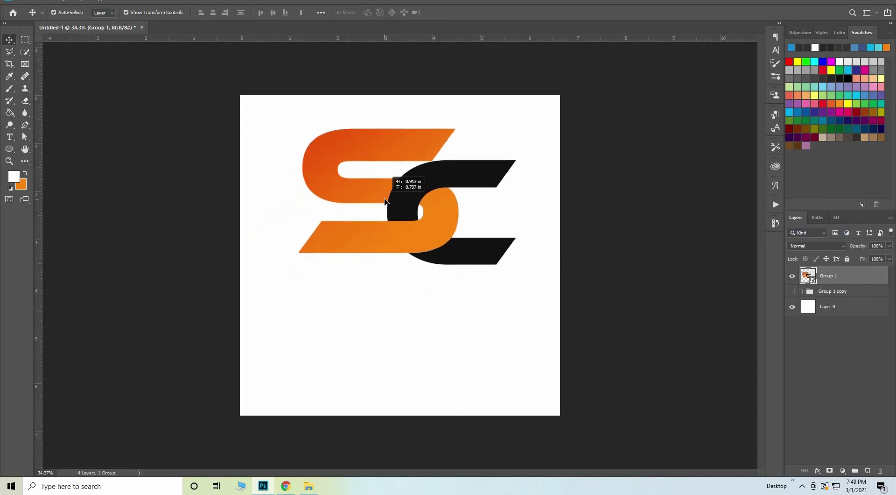
{"action": "left_click", "coordinate": [401, 324]}
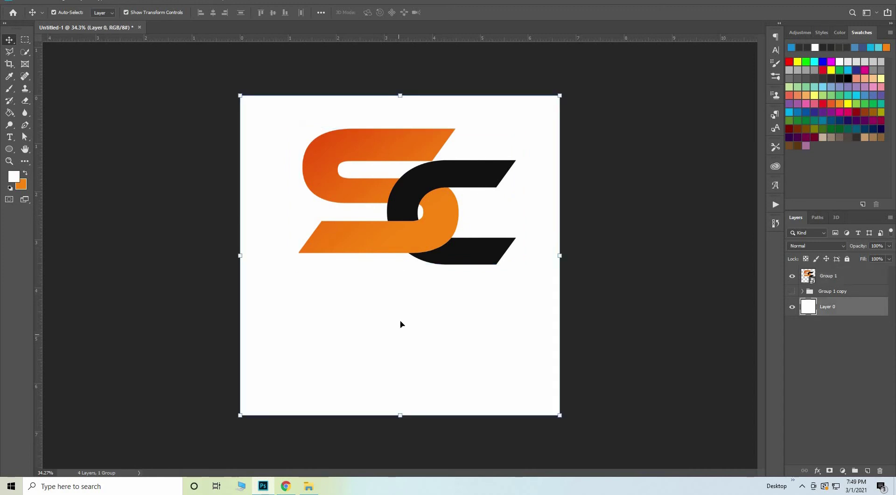
{"action": "left_click_drag", "start_coordinate": [413, 179], "coordinate": [418, 237]}
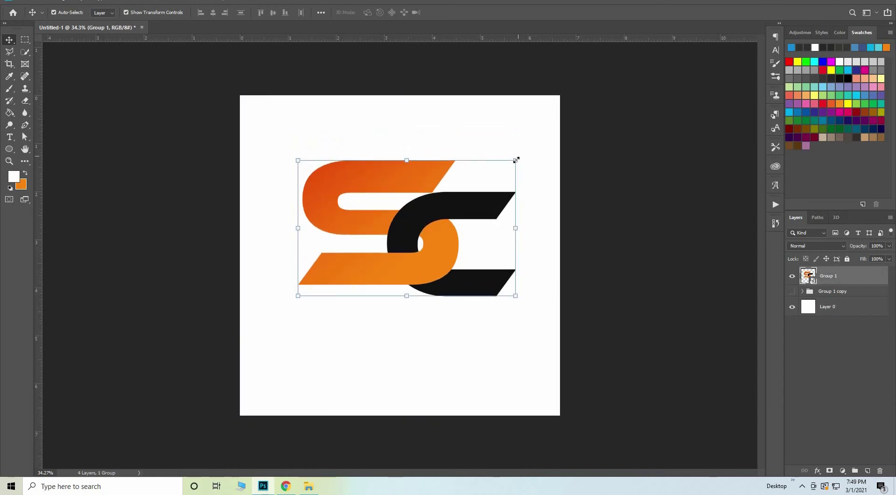
{"action": "left_click_drag", "start_coordinate": [516, 160], "coordinate": [490, 175]}
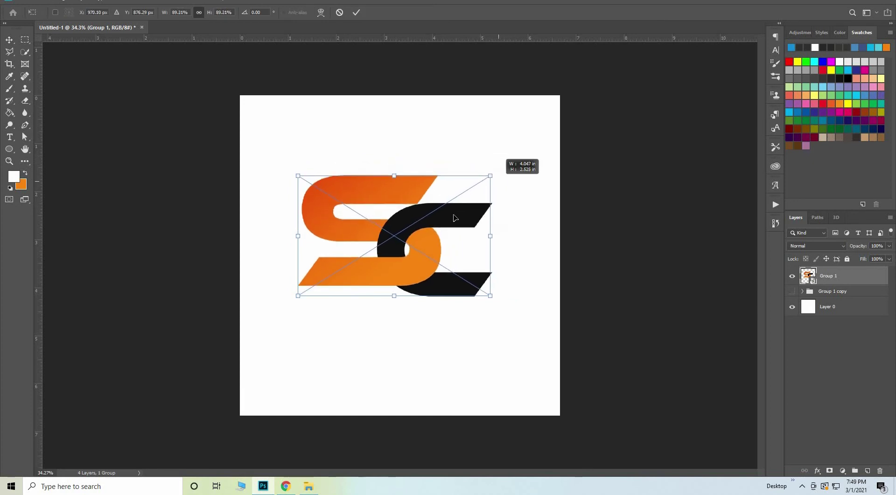
{"action": "left_click_drag", "start_coordinate": [455, 218], "coordinate": [448, 212]}
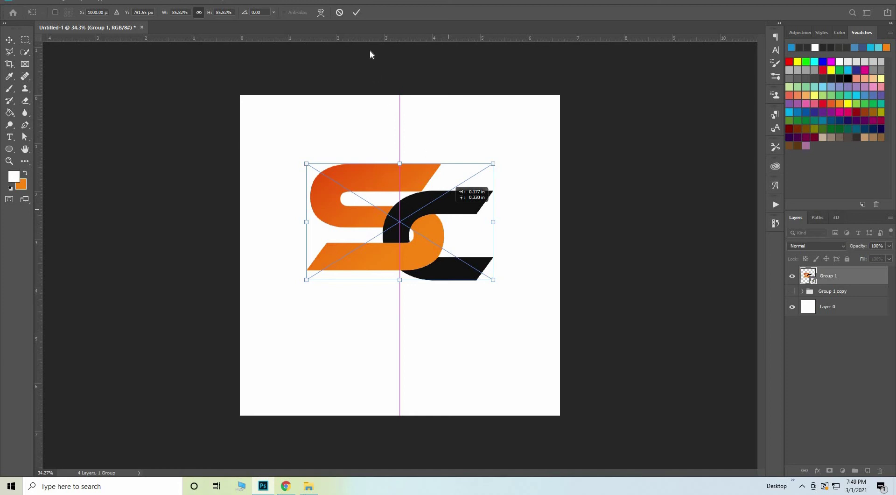
{"action": "left_click", "coordinate": [353, 13]}
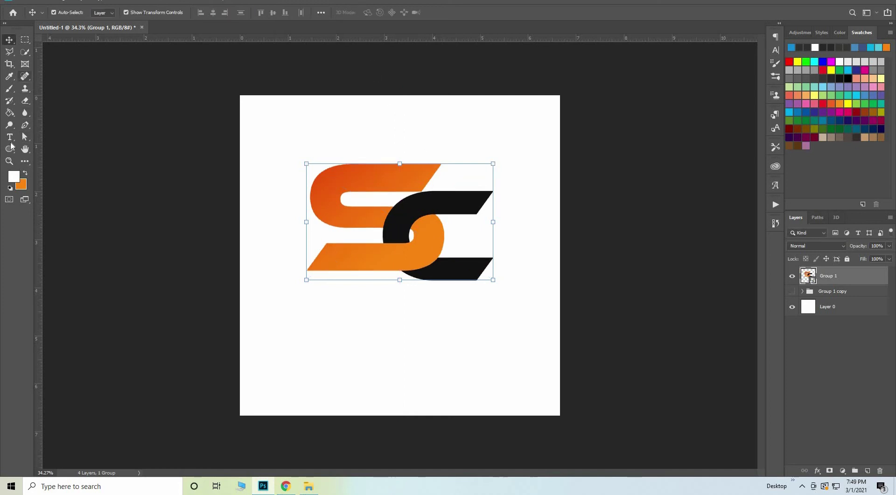
Step: Draw a blue-filled circle, Ellipse 1, over the logo and place it beneath Group 1
{"action": "left_click", "coordinate": [9, 149]}
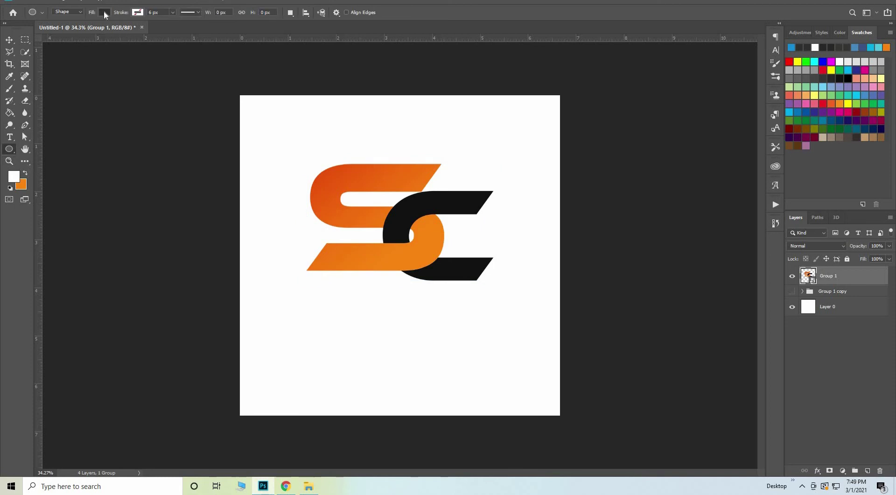
{"action": "left_click", "coordinate": [103, 11]}
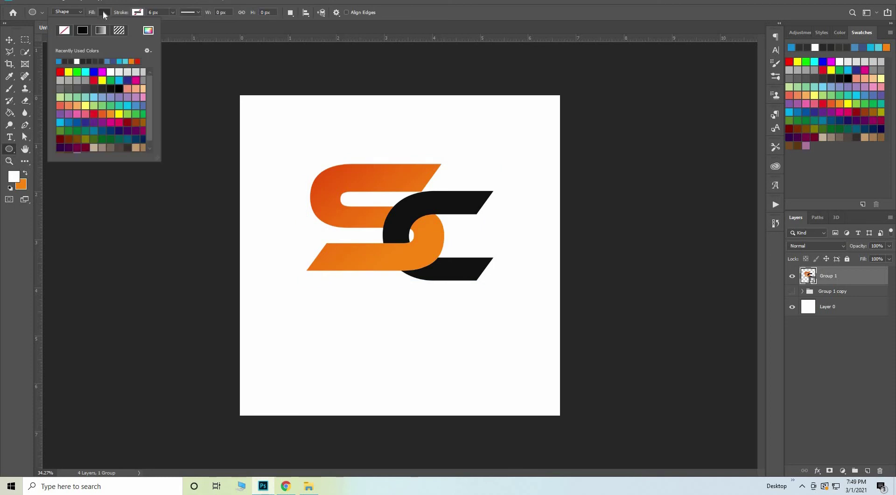
{"action": "left_click", "coordinate": [127, 61]}
{"action": "left_click_drag", "start_coordinate": [302, 143], "coordinate": [581, 354]}
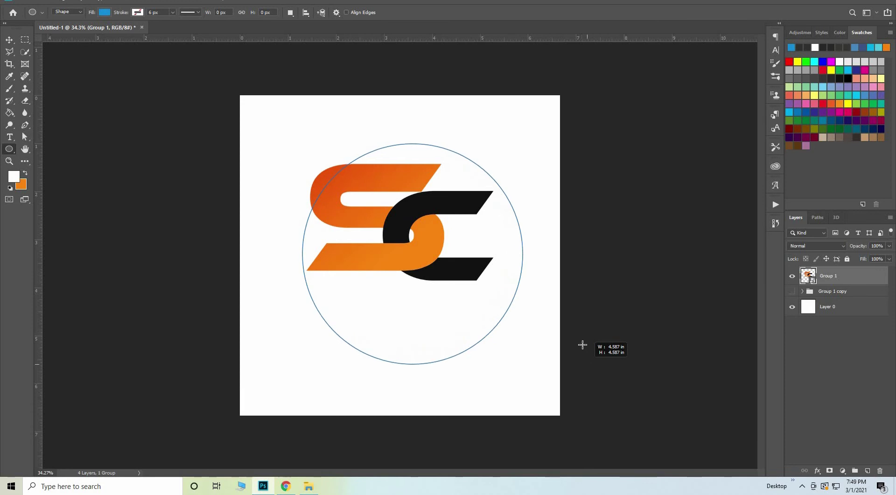
{"action": "mouse_move", "coordinate": [581, 354]}
{"action": "left_mouse_down"}
{"action": "mouse_move", "coordinate": [580, 339]}
{"action": "mouse_move", "coordinate": [591, 332]}
{"action": "mouse_move", "coordinate": [578, 334]}
{"action": "left_mouse_up"}
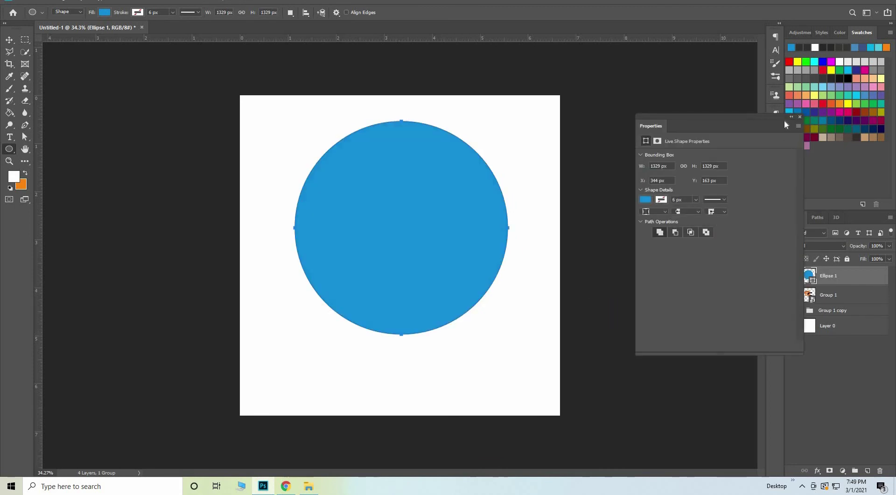
{"action": "left_click_drag", "start_coordinate": [833, 275], "coordinate": [836, 299]}
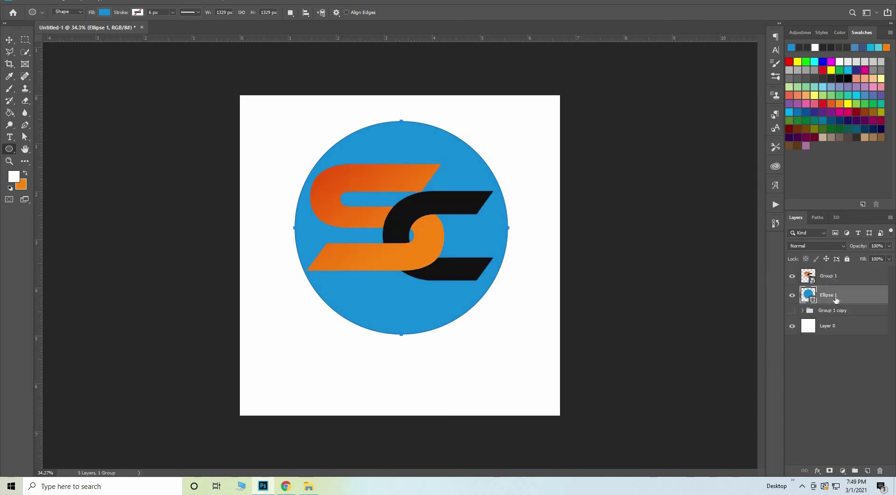
Step: Align Group 1 and Ellipse 1 on their horizontal and vertical centres
{"action": "left_click", "coordinate": [847, 280], "text": "shift"}
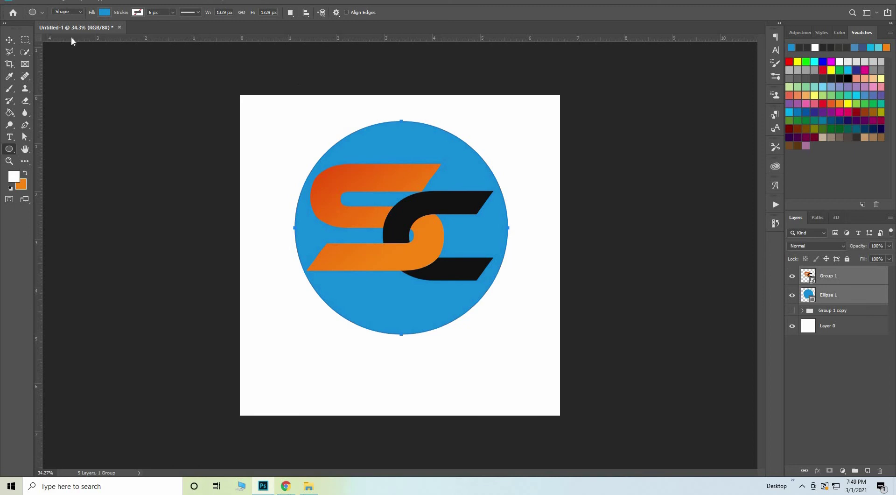
{"action": "left_click", "coordinate": [8, 43]}
{"action": "left_click", "coordinate": [213, 12]}
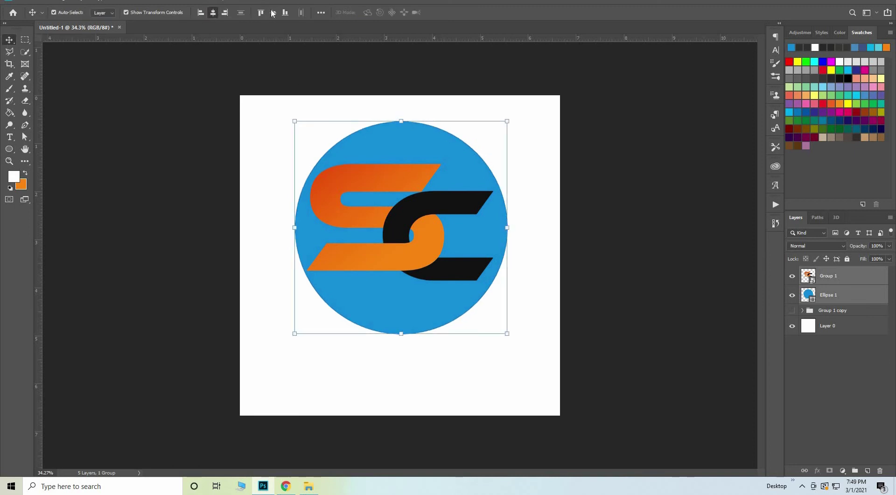
{"action": "left_click", "coordinate": [273, 12]}
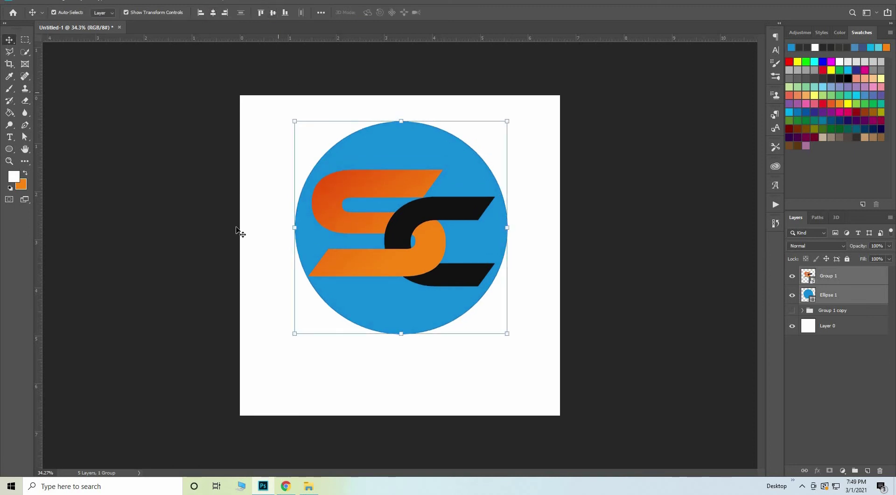
{"action": "left_click", "coordinate": [561, 272]}
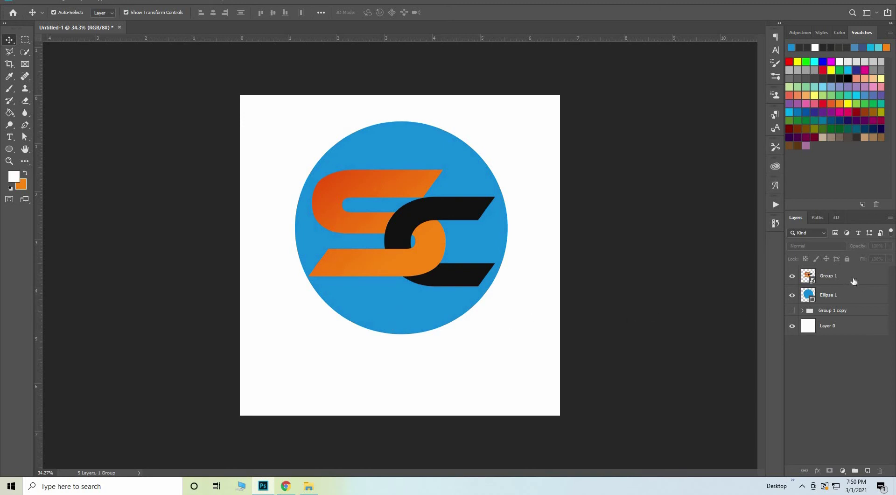
Step: Move the logo and circle up slightly together with Free Transform
{"action": "left_click", "coordinate": [854, 278]}
{"action": "left_click", "coordinate": [853, 297], "text": "shift"}
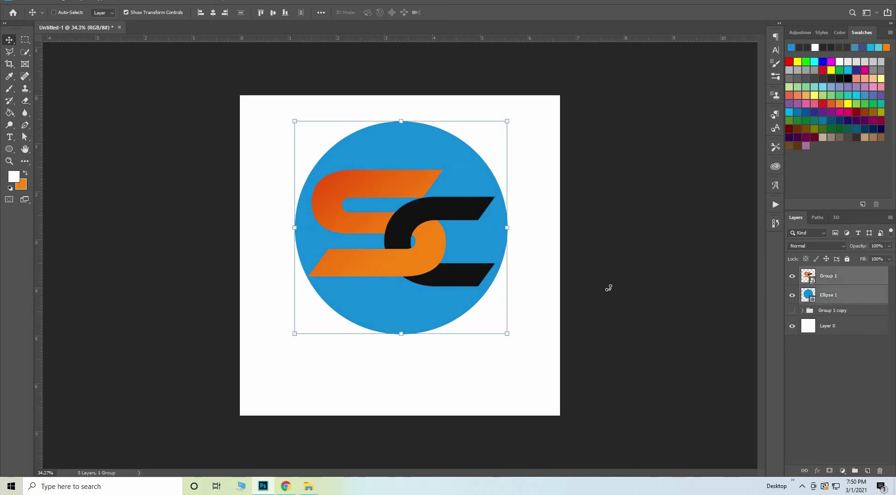
{"action": "key", "text": "ctrl+t"}
{"action": "left_click_drag", "start_coordinate": [403, 220], "coordinate": [402, 198]}
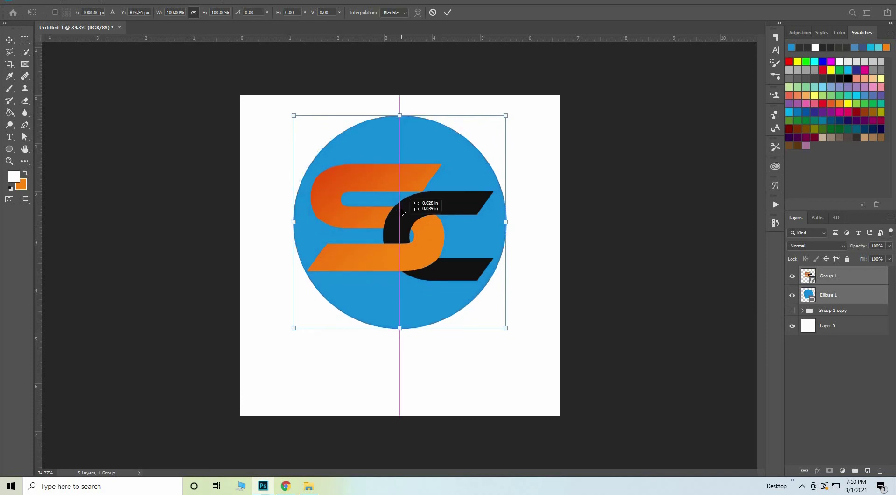
{"action": "left_click", "coordinate": [449, 14]}
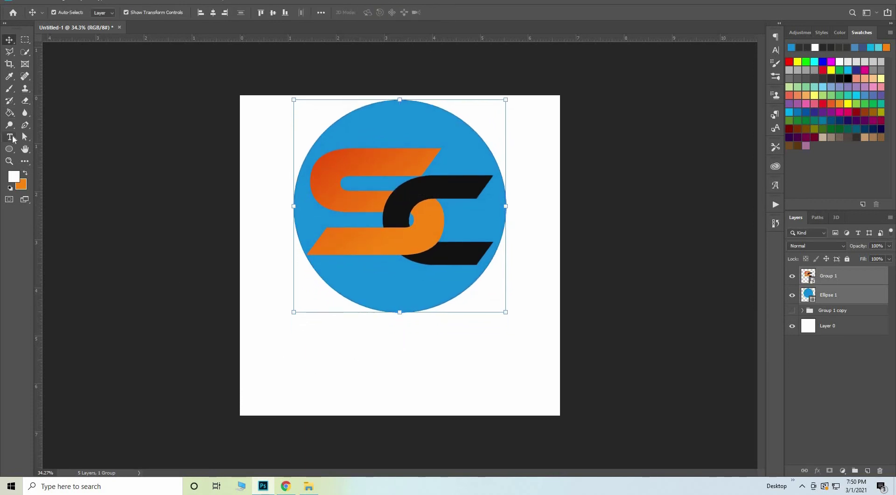
Step: Set the type font to Helvetica, then discard the trial placeholder text layer
{"action": "left_click", "coordinate": [12, 140]}
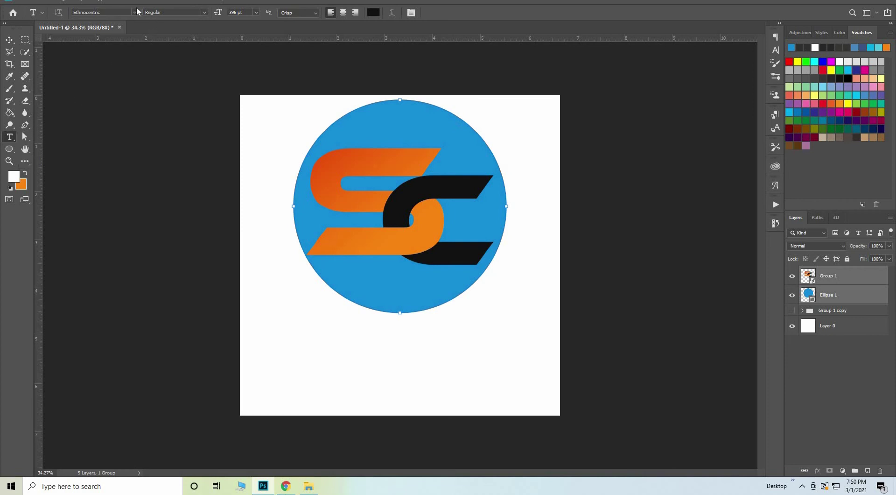
{"action": "left_click", "coordinate": [138, 15]}
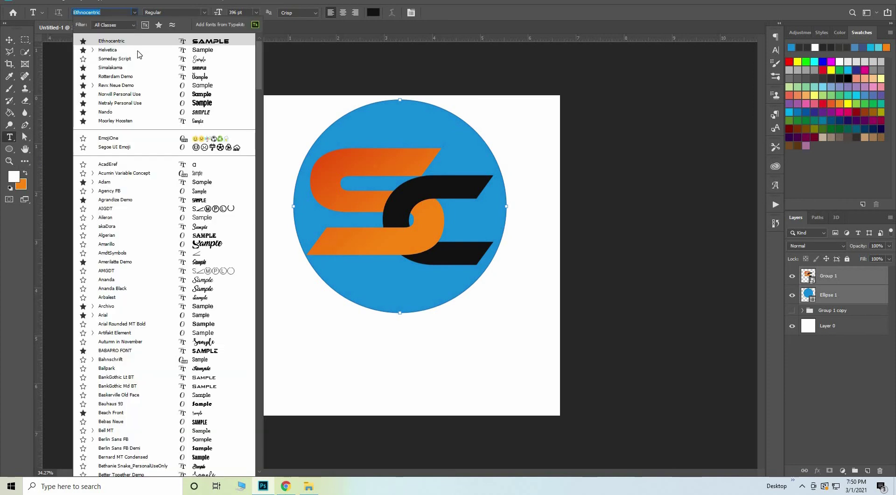
{"action": "left_click", "coordinate": [138, 48]}
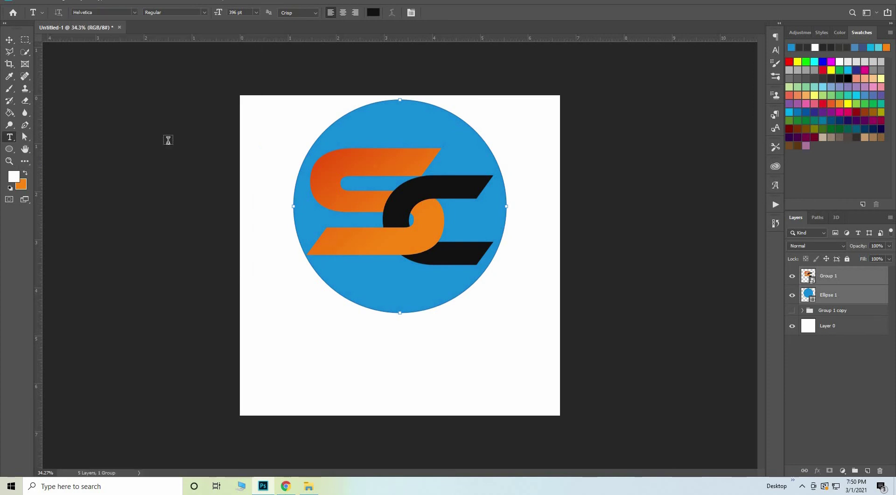
{"action": "left_click", "coordinate": [282, 357]}
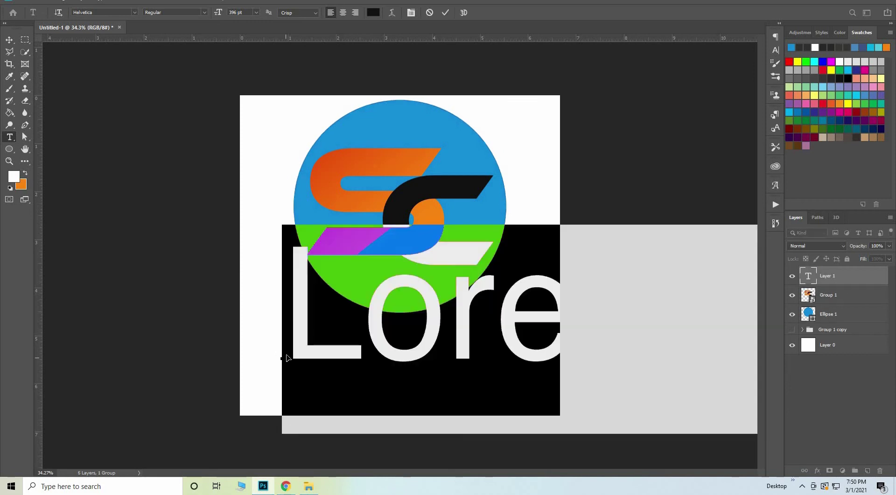
{"action": "left_click", "coordinate": [446, 13]}
{"action": "key", "text": "ctrl+z"}
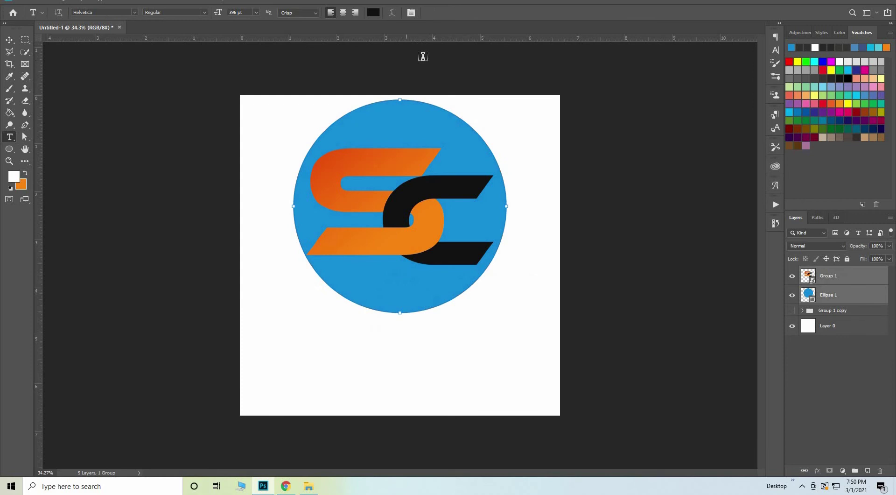
{"action": "left_click", "coordinate": [860, 273]}
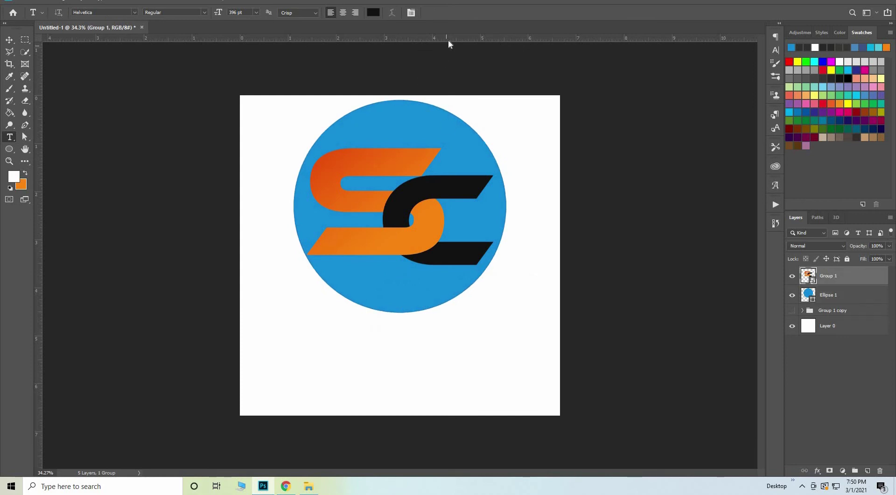
Step: Place a horizontal guide across the canvas just below the blue circle
{"action": "left_click_drag", "start_coordinate": [448, 41], "coordinate": [441, 380]}
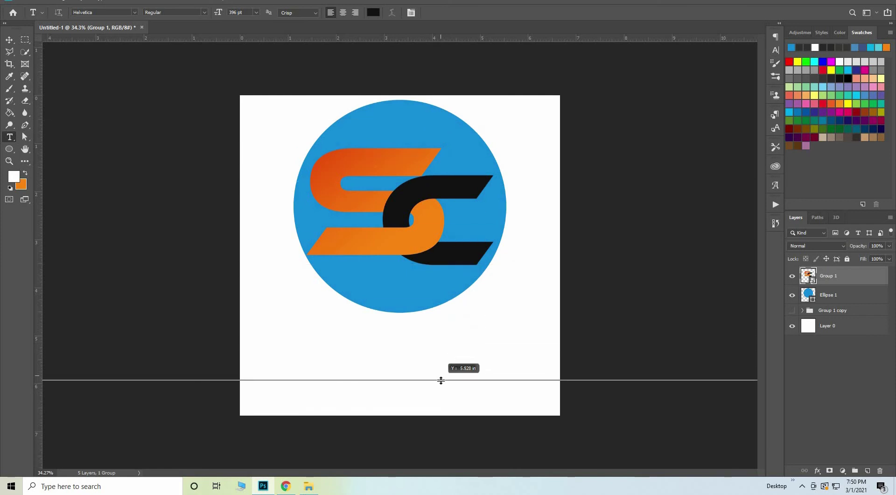
{"action": "left_click_drag", "start_coordinate": [441, 381], "coordinate": [418, 368]}
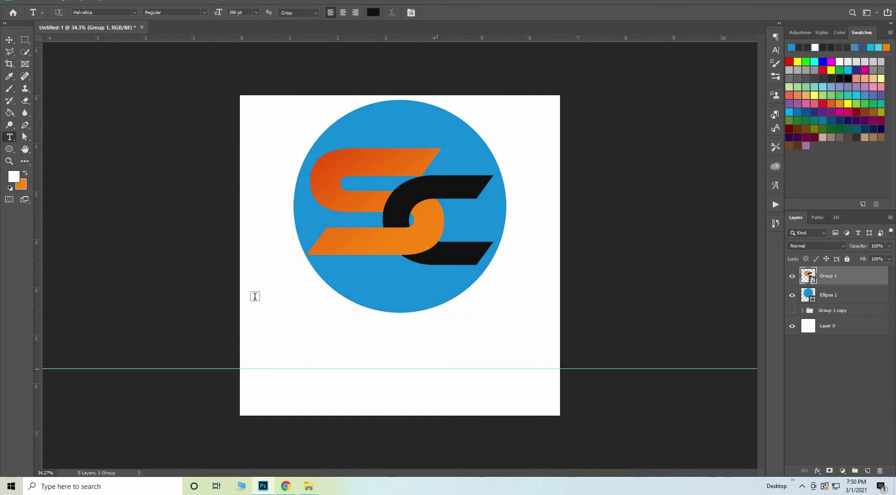
{"action": "scroll", "coordinate": [355, 402], "scroll_direction": "up", "scroll_amount": 3}
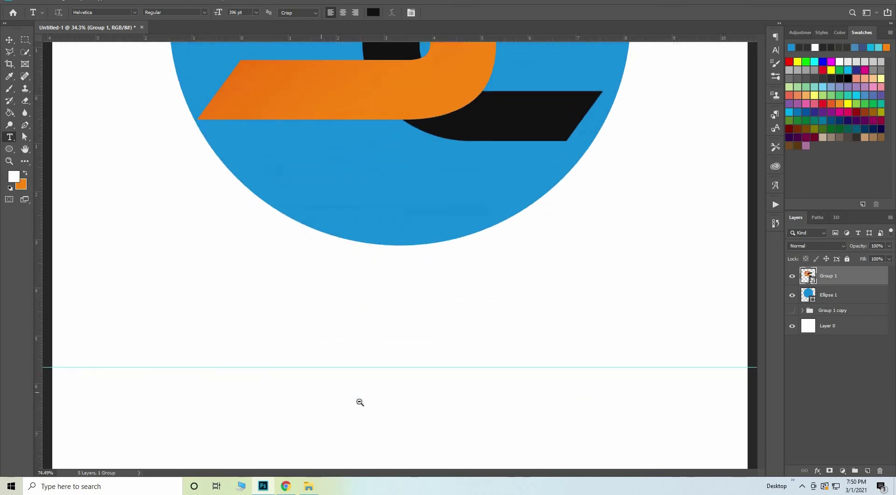
{"action": "scroll", "coordinate": [349, 405], "scroll_direction": "down", "scroll_amount": 2}
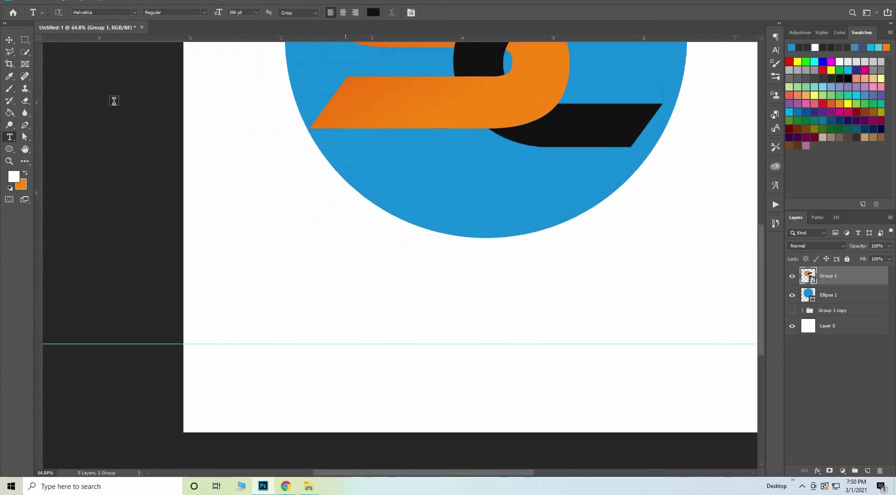
Step: Shrink the type size to 76 pt via a trial Lorem Ipsum layer, then delete it
{"action": "left_click", "coordinate": [296, 278]}
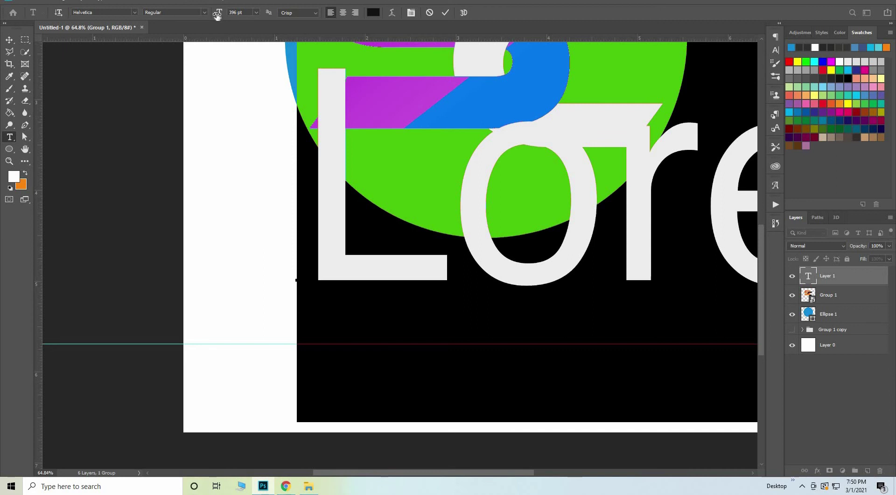
{"action": "left_click_drag", "start_coordinate": [217, 15], "coordinate": [51, 31]}
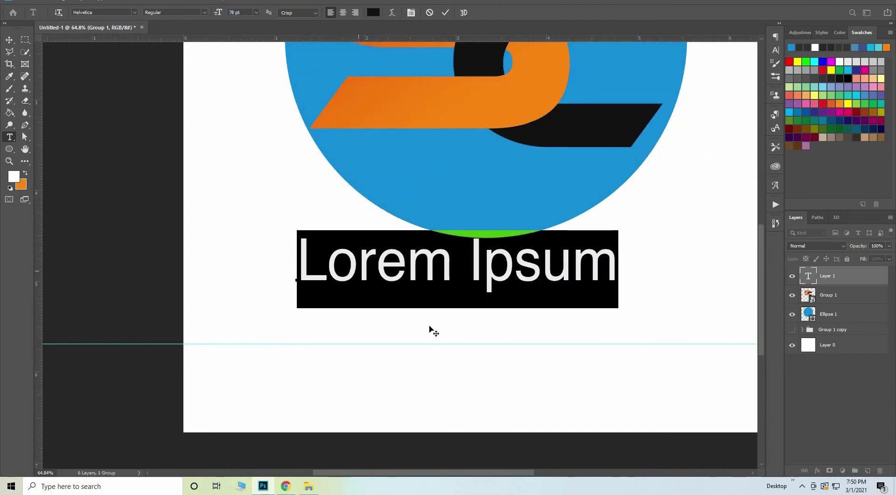
{"action": "left_click_drag", "start_coordinate": [429, 329], "coordinate": [445, 367]}
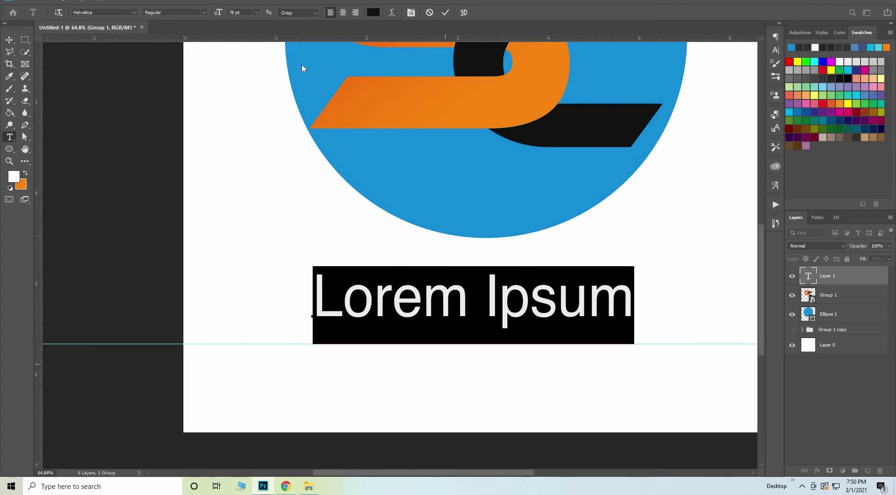
{"action": "left_click", "coordinate": [446, 13]}
{"action": "key", "text": "Delete"}
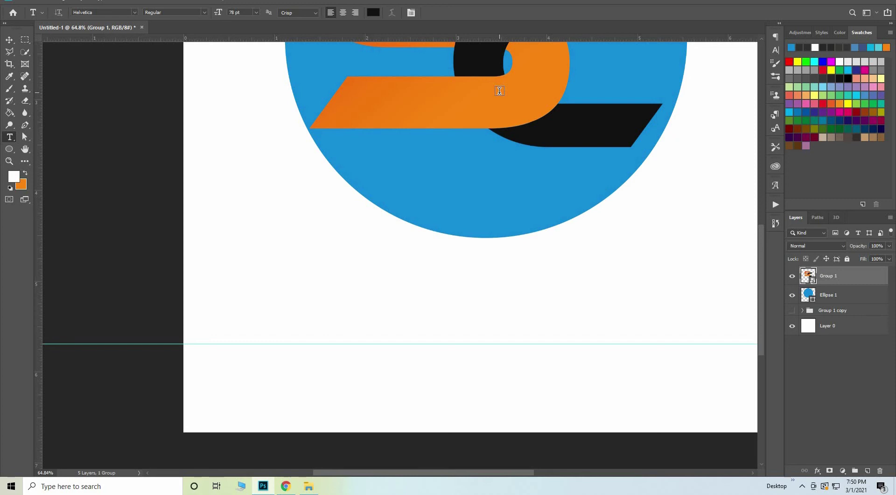
{"action": "key", "text": "s"}
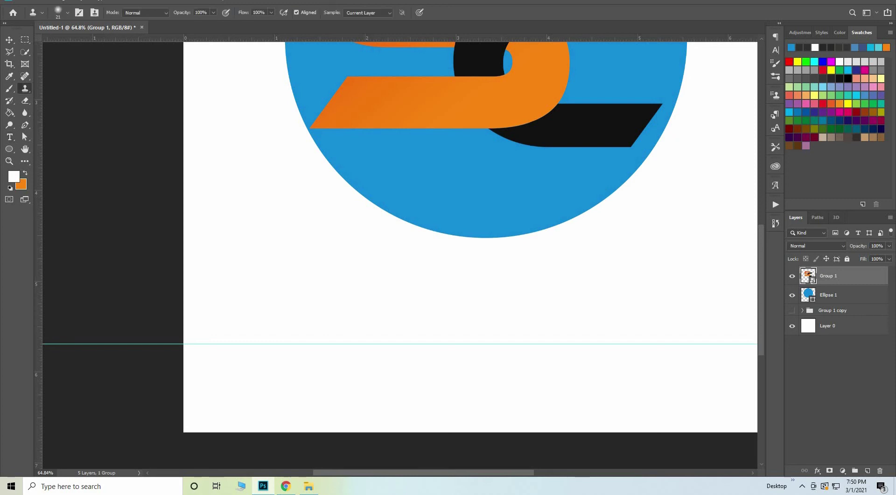
{"action": "key", "text": "y"}
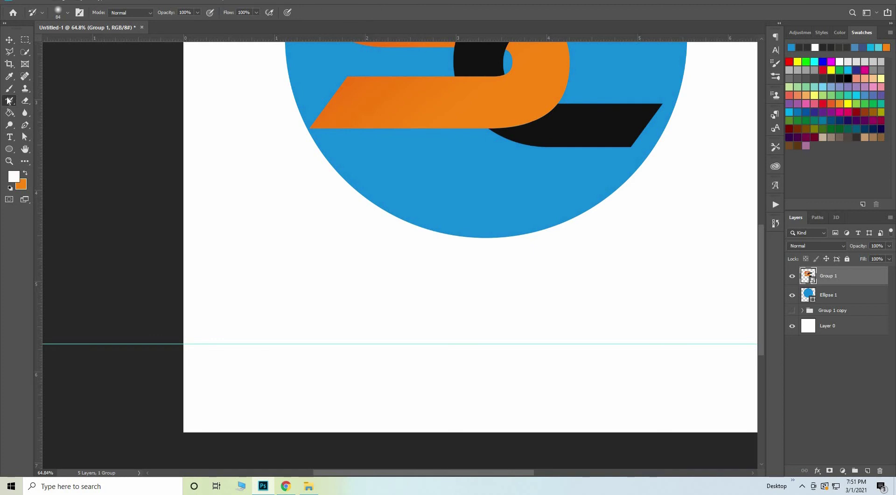
{"action": "left_click_drag", "start_coordinate": [9, 137], "coordinate": [29, 134]}
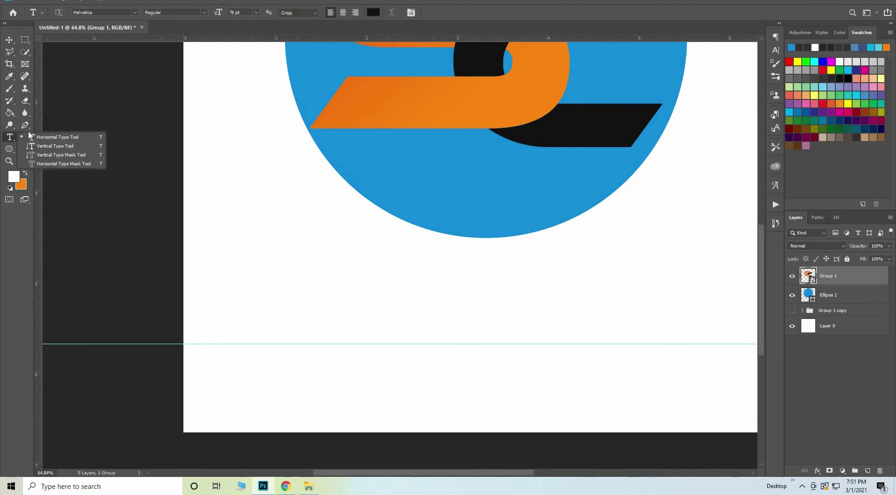
Step: Type 'SYN' and 'COMM' as two separate text layers side by side under the circle
{"action": "left_click", "coordinate": [275, 265]}
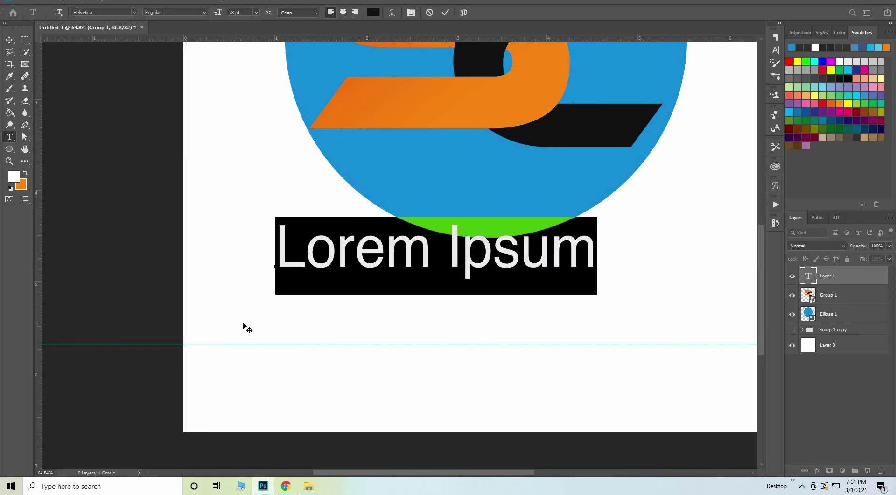
{"action": "key", "text": "BackSpace"}
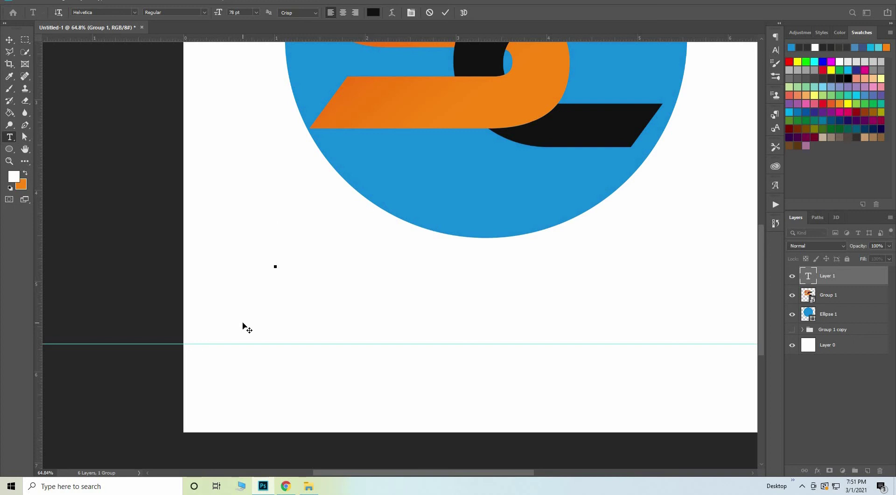
{"action": "type", "text": "S"}
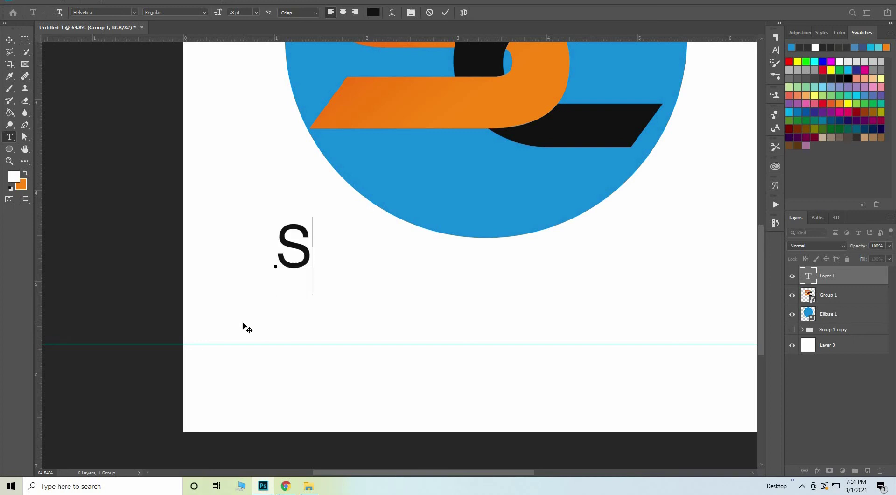
{"action": "type", "text": "Y"}
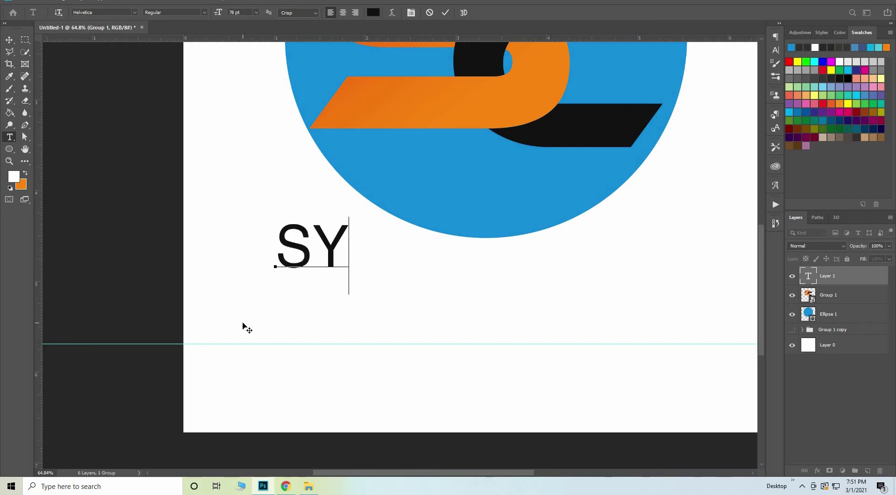
{"action": "type", "text": "N"}
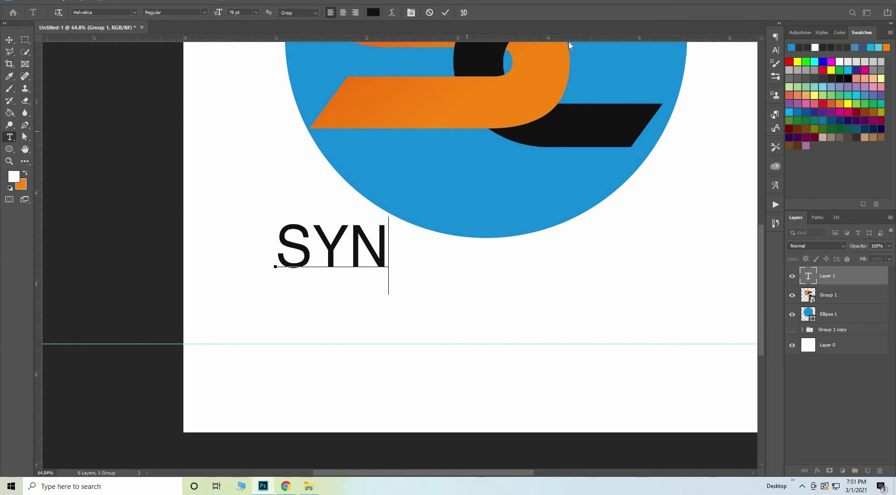
{"action": "left_click", "coordinate": [447, 13]}
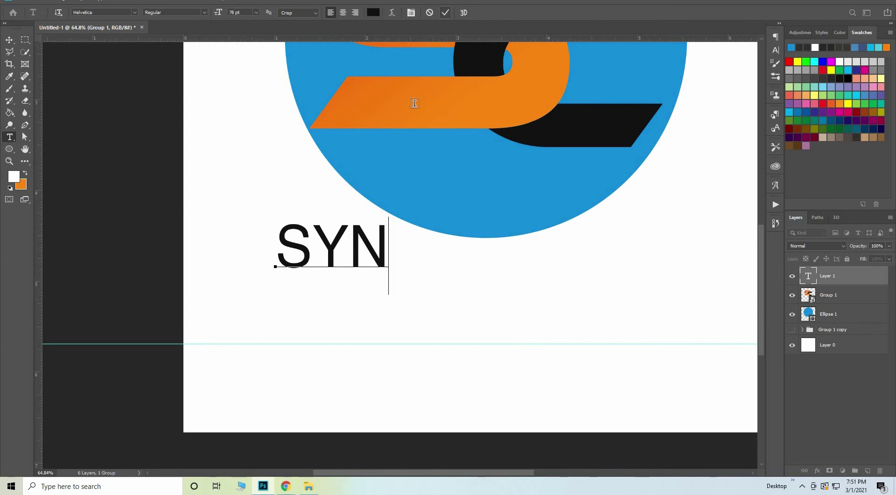
{"action": "left_click", "coordinate": [442, 293]}
{"action": "key", "text": "BackSpace"}
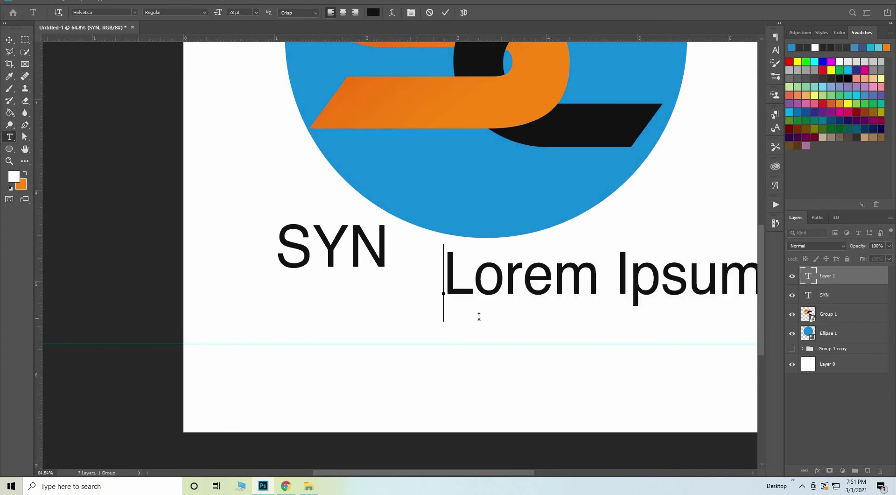
{"action": "type", "text": "C"}
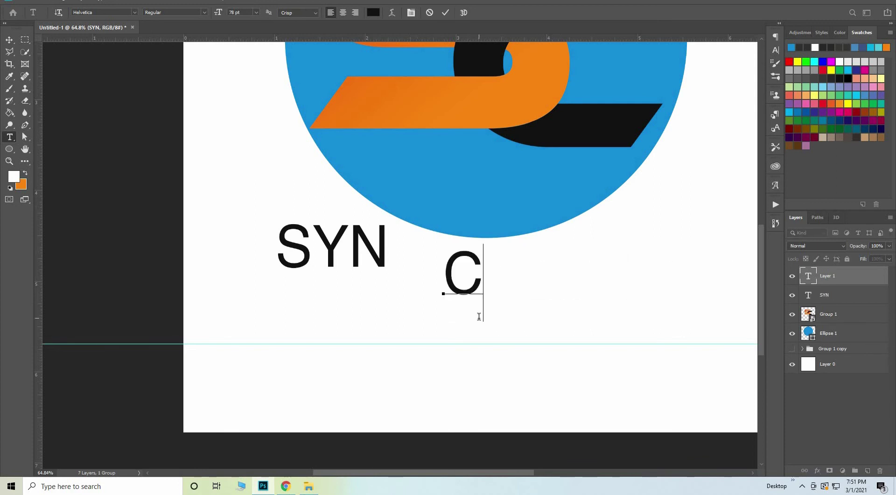
{"action": "type", "text": "O"}
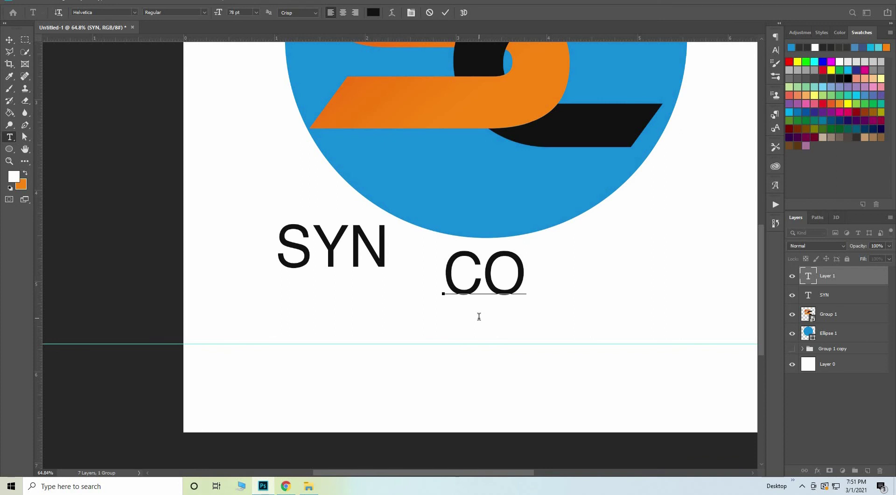
{"action": "type", "text": "MM"}
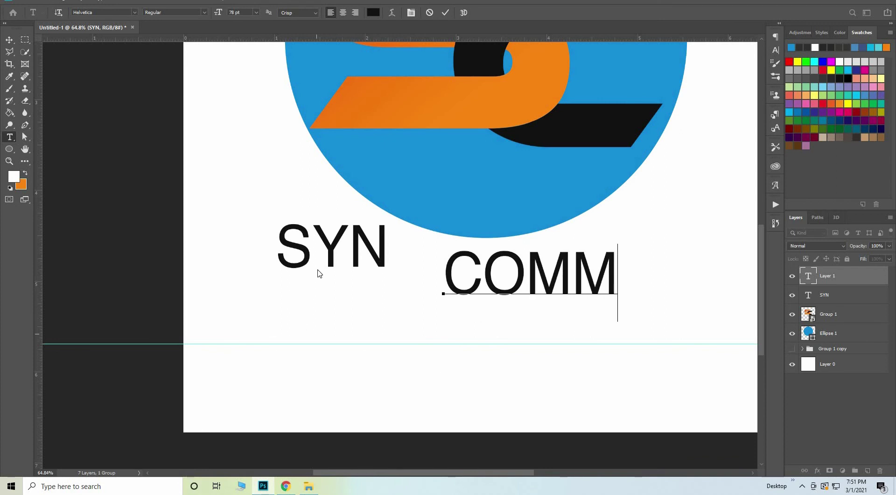
{"action": "left_click", "coordinate": [9, 40]}
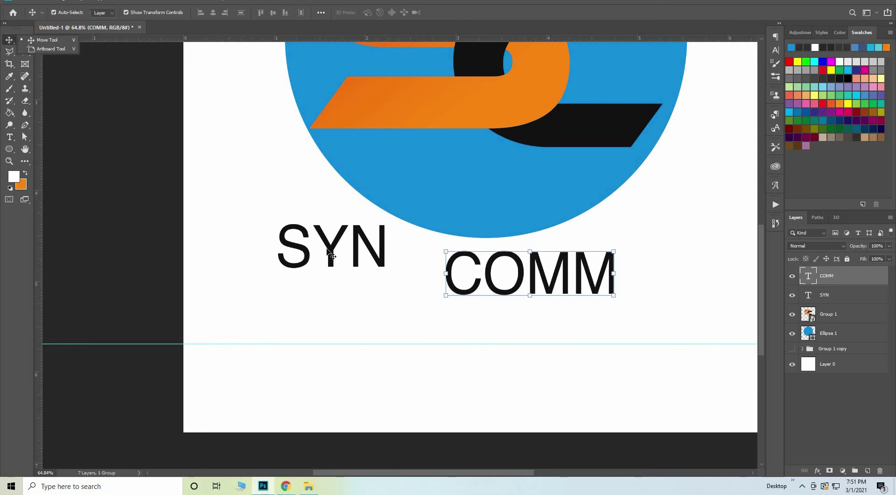
Step: Line up SYN and COMM on one baseline on the guide, then remove the guide
{"action": "left_click_drag", "start_coordinate": [331, 256], "coordinate": [374, 328]}
{"action": "left_click_drag", "start_coordinate": [508, 295], "coordinate": [523, 344]}
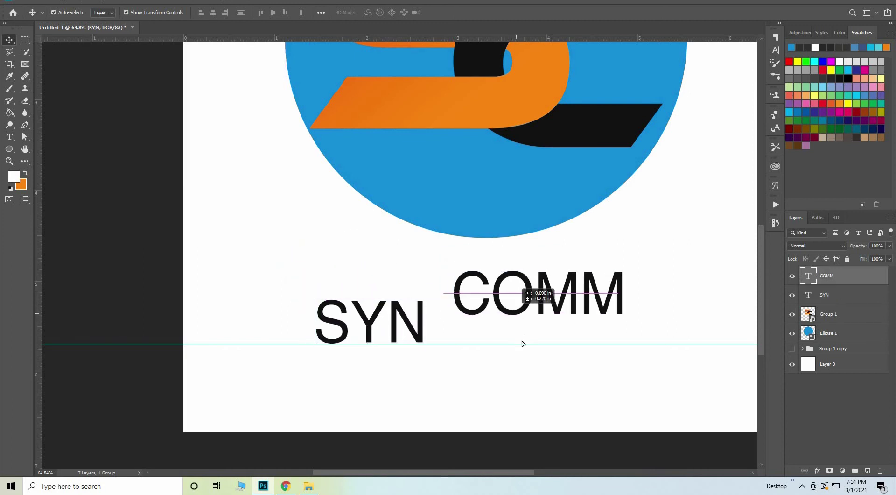
{"action": "left_click", "coordinate": [327, 366]}
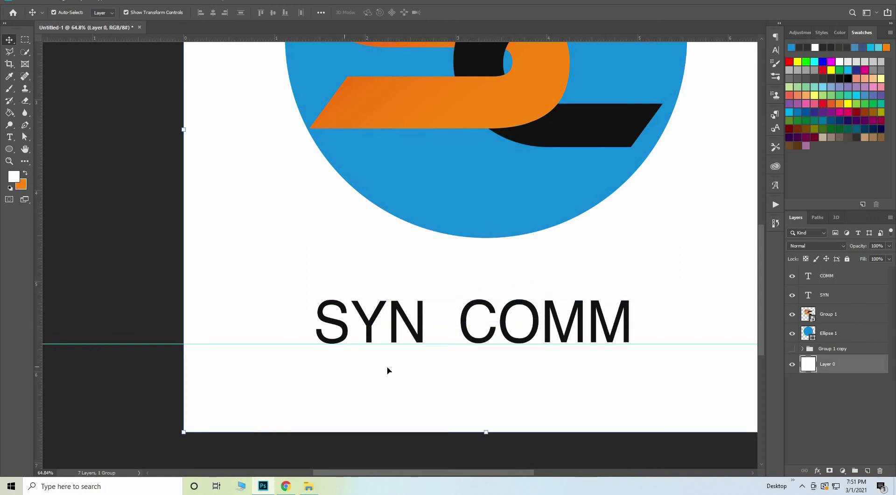
{"action": "left_click_drag", "start_coordinate": [450, 345], "coordinate": [471, 37]}
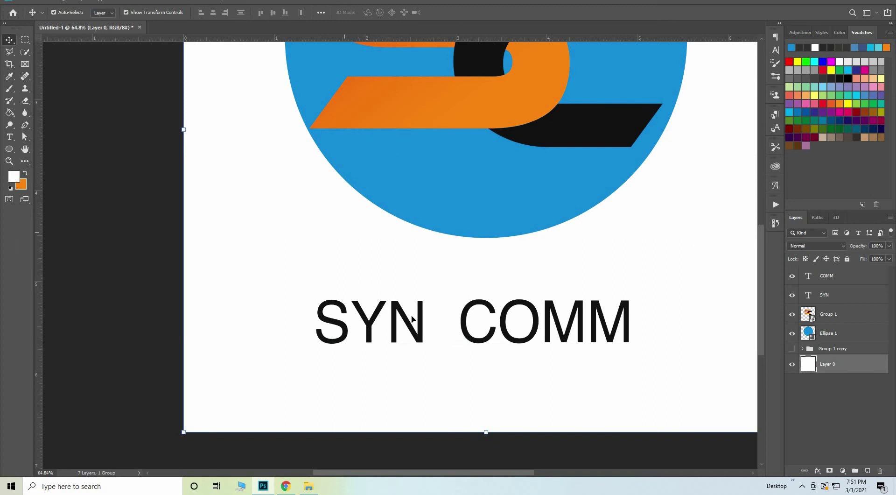
{"action": "left_click", "coordinate": [10, 138]}
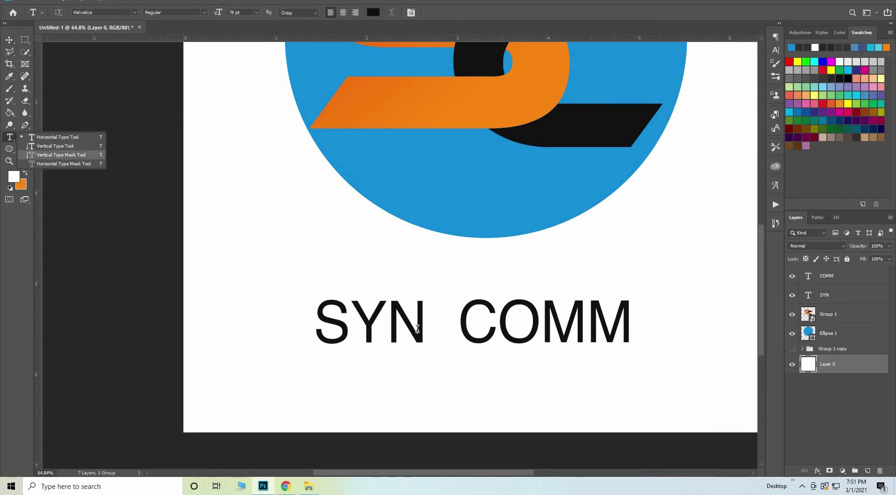
{"action": "left_click_drag", "start_coordinate": [421, 327], "coordinate": [313, 342]}
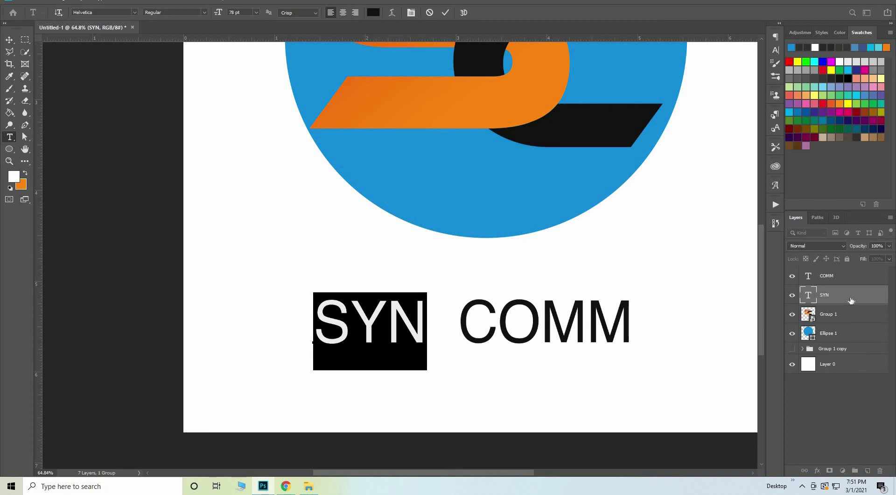
Step: Apply a red-to-orange Gradient Overlay layer style to the SYN text layer
{"action": "left_click", "coordinate": [847, 315]}
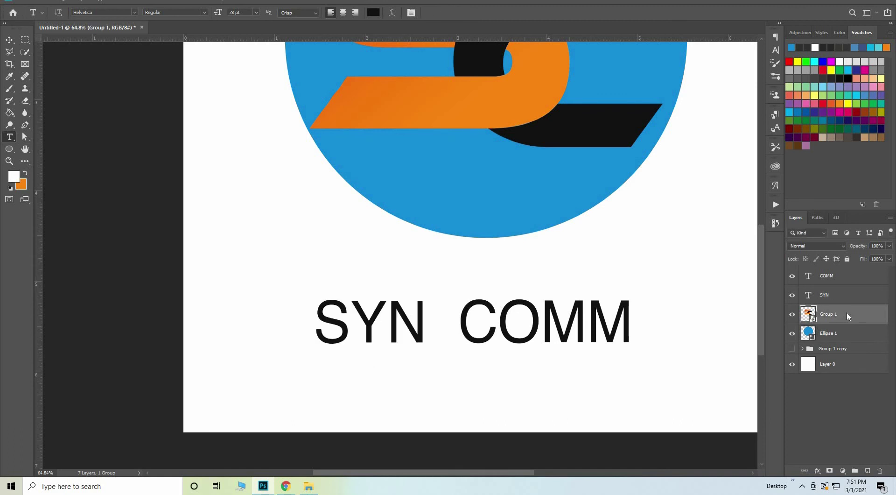
{"action": "right_click", "coordinate": [846, 311]}
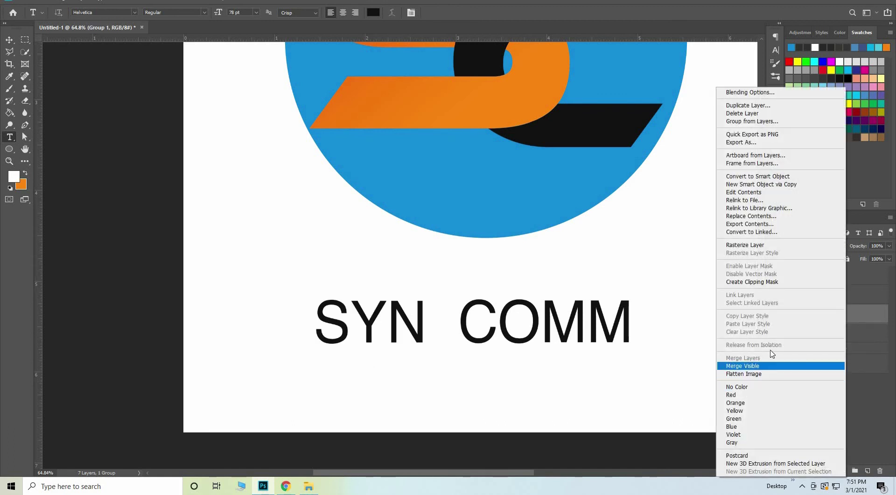
{"action": "left_click", "coordinate": [856, 298]}
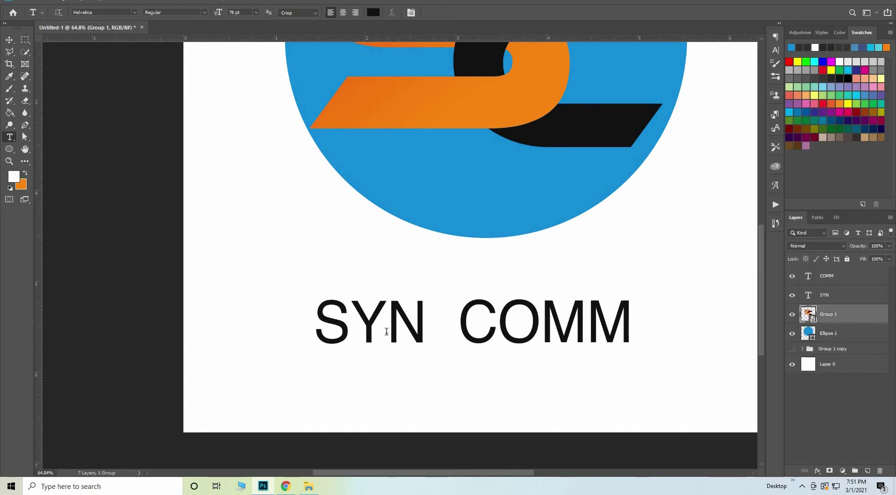
{"action": "left_click", "coordinate": [414, 318]}
{"action": "double_click", "coordinate": [409, 328]}
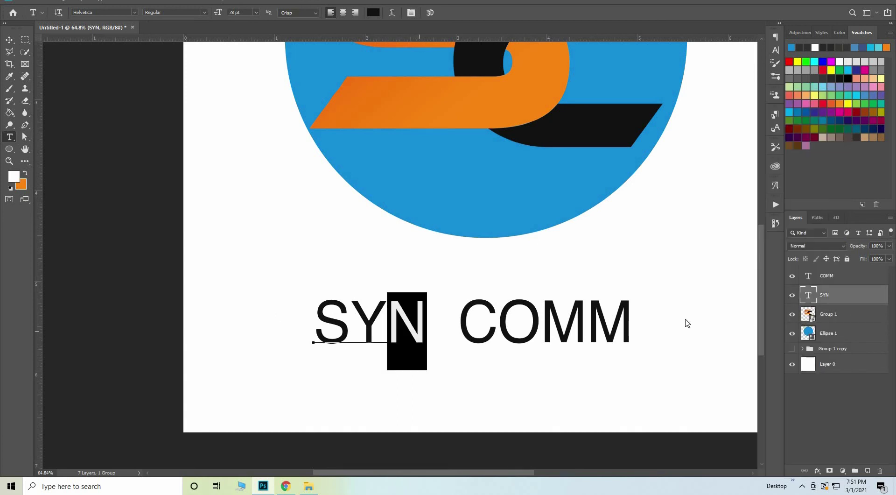
{"action": "double_click", "coordinate": [861, 299]}
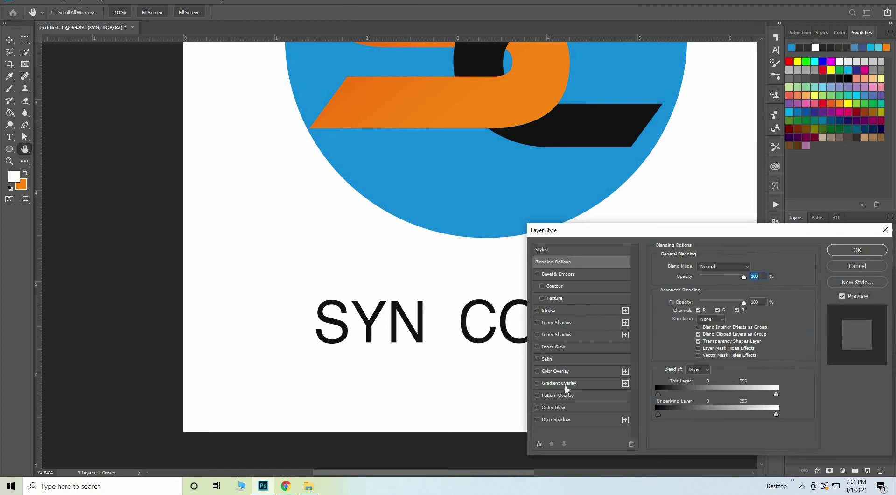
{"action": "left_click", "coordinate": [565, 383]}
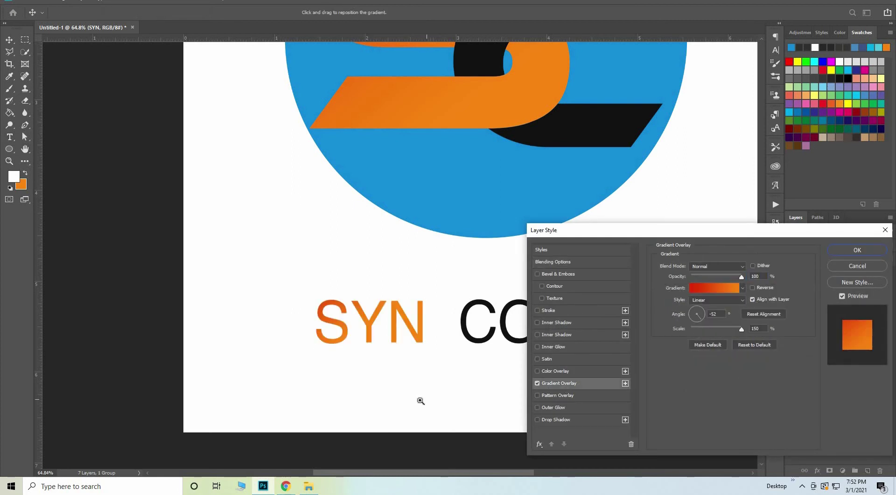
{"action": "left_click", "coordinate": [857, 249]}
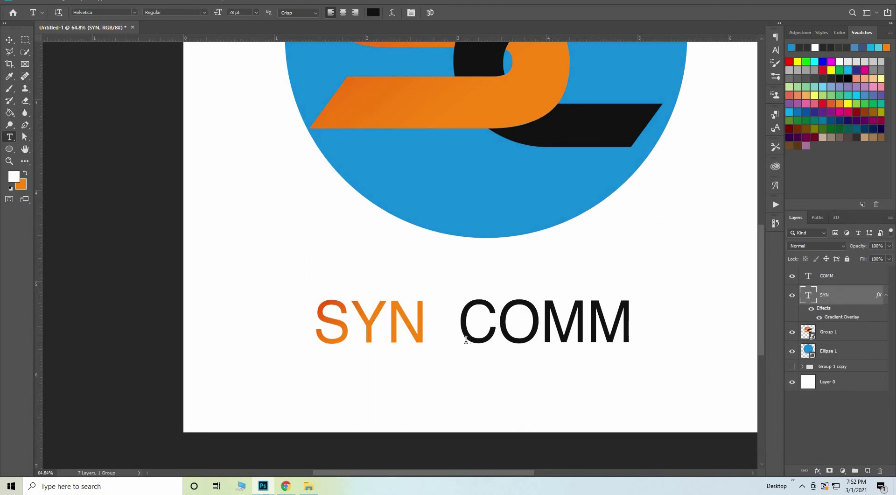
Step: Colour the COMM text near-black #131313
{"action": "double_click", "coordinate": [688, 323]}
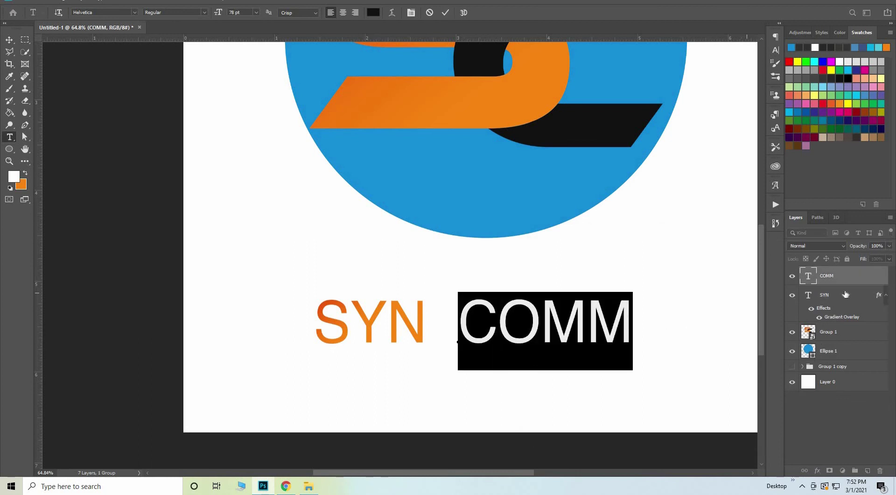
{"action": "left_click", "coordinate": [372, 12]}
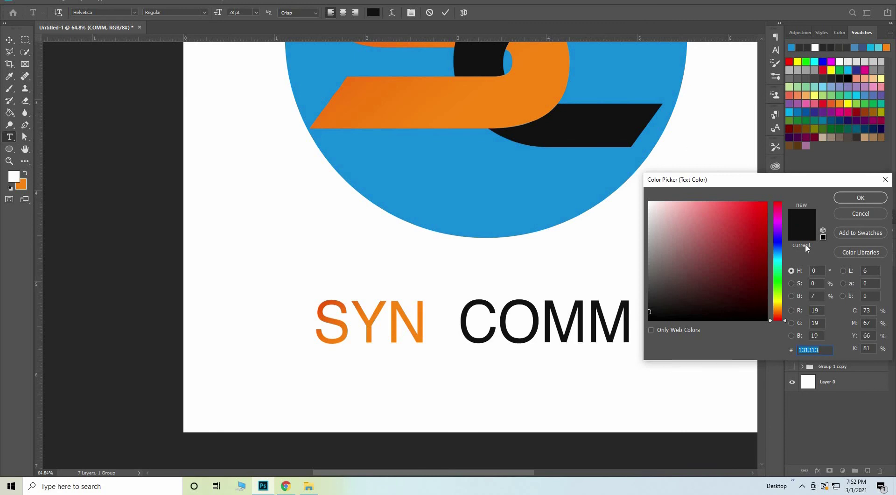
{"action": "left_click", "coordinate": [861, 198]}
{"action": "scroll", "coordinate": [672, 397], "scroll_direction": "down", "scroll_amount": 3}
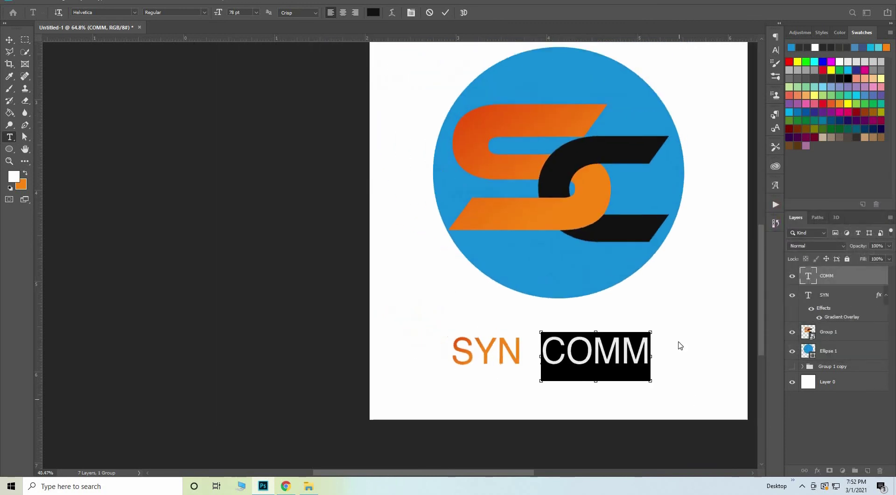
{"action": "key", "text": "BackSpace"}
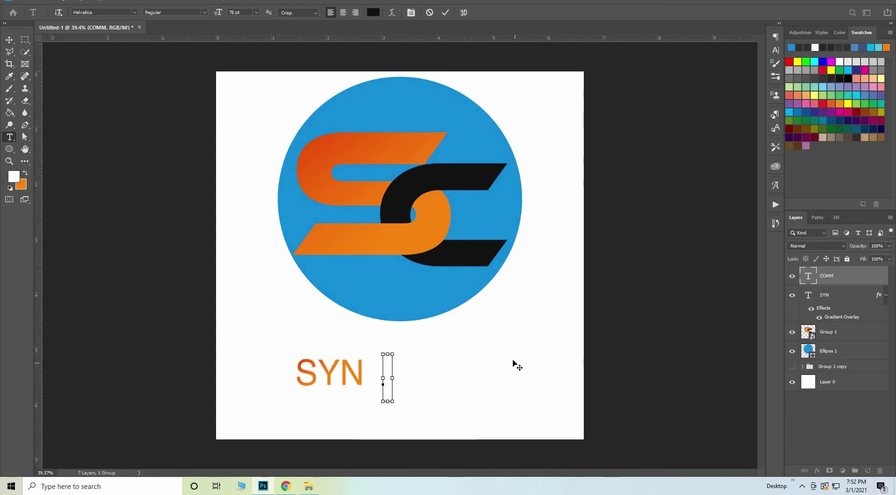
{"action": "key", "text": "ctrl+z"}
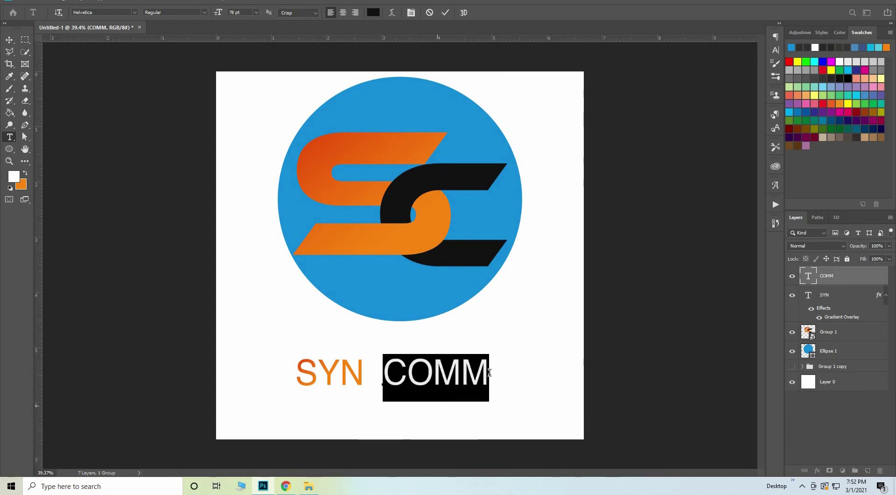
{"action": "left_click", "coordinate": [488, 372]}
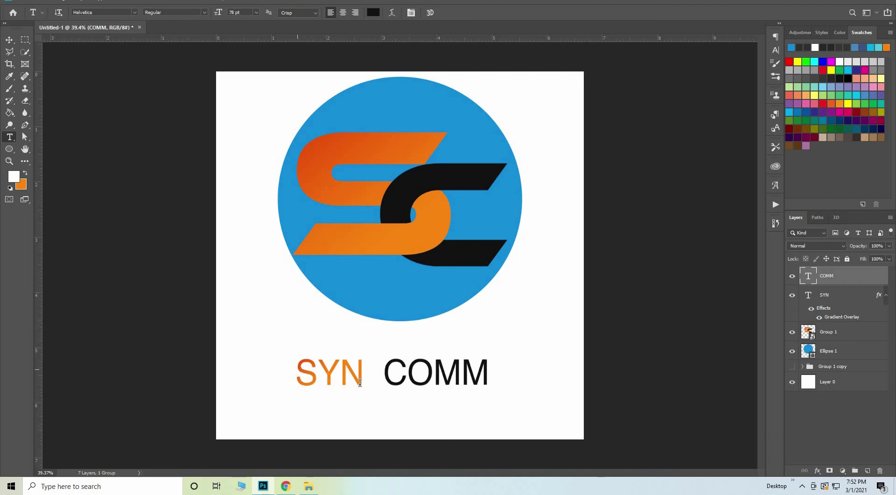
Step: Change the SYN text to the Bold font style
{"action": "double_click", "coordinate": [298, 373]}
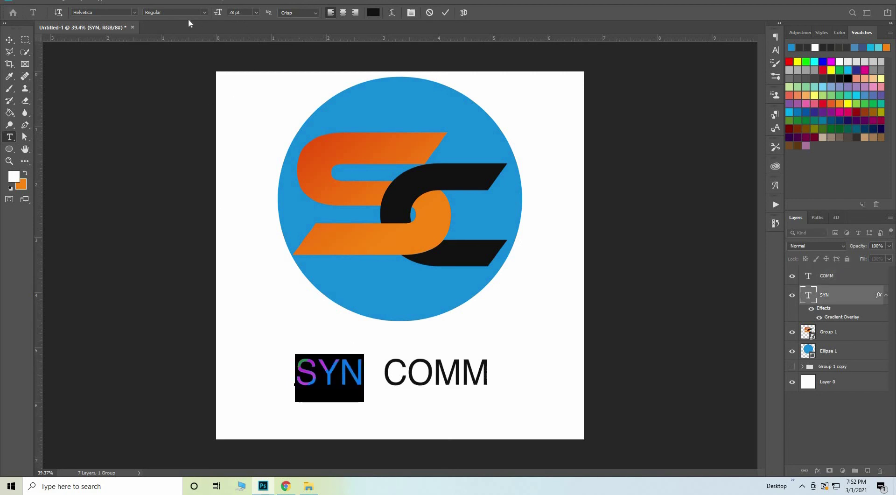
{"action": "left_click", "coordinate": [207, 13]}
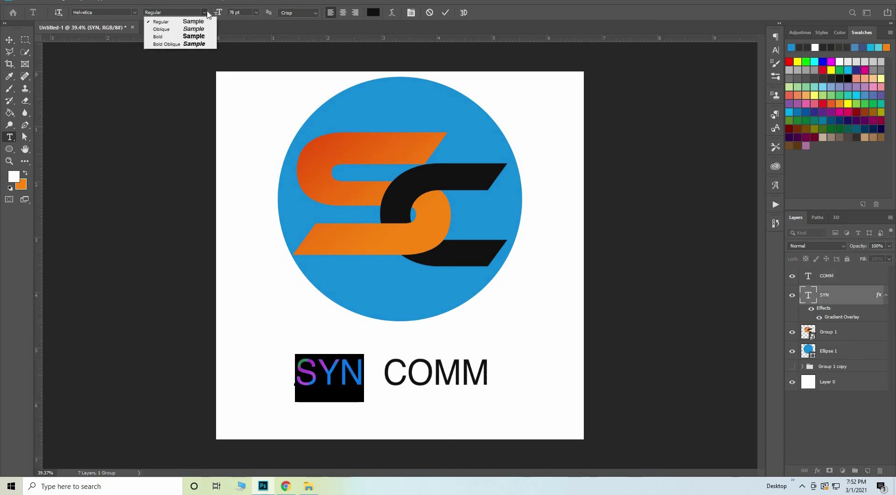
{"action": "left_click", "coordinate": [194, 37]}
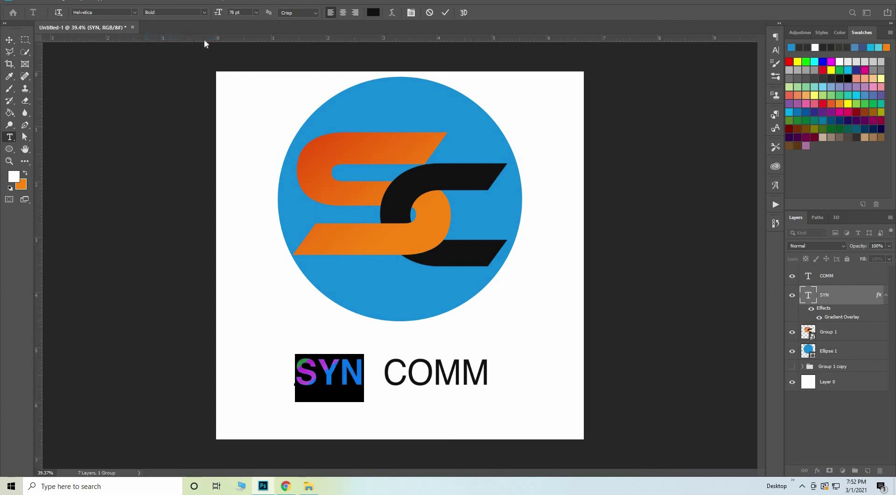
{"action": "left_click", "coordinate": [444, 13]}
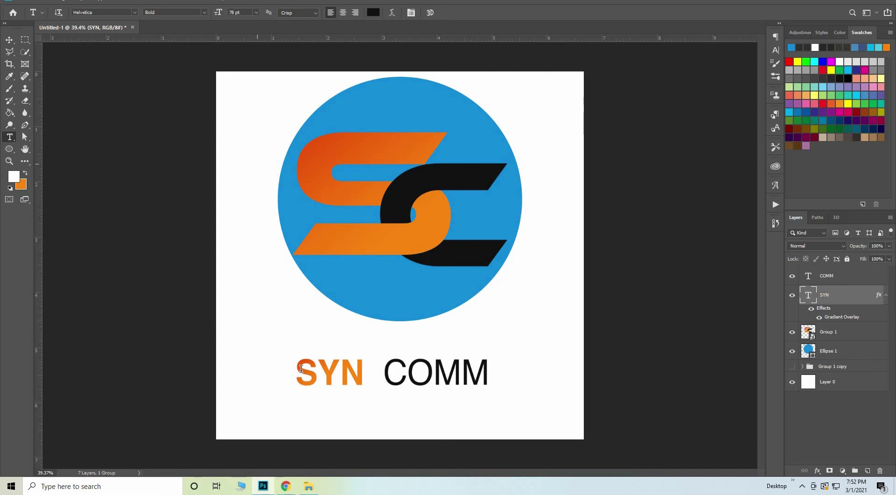
Step: Enlarge the SYN text to 115 pt
{"action": "left_click_drag", "start_coordinate": [374, 365], "coordinate": [270, 144]}
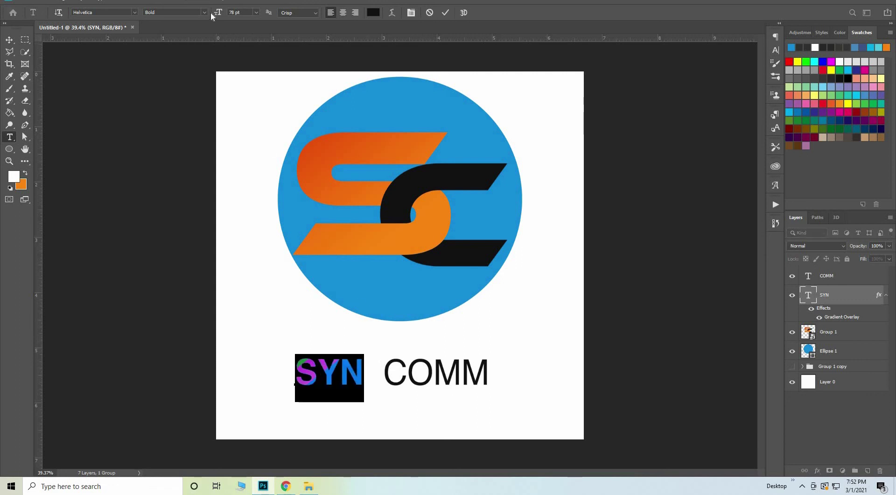
{"action": "left_click_drag", "start_coordinate": [217, 13], "coordinate": [227, 17]}
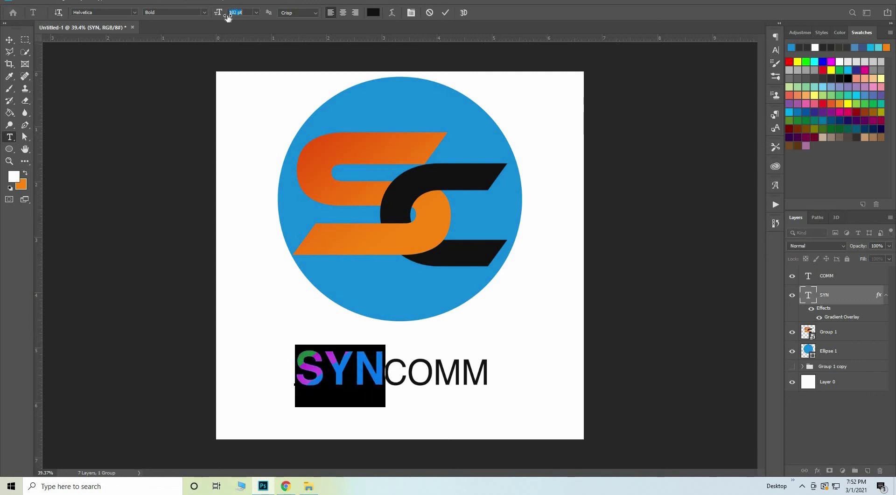
{"action": "left_click_drag", "start_coordinate": [228, 17], "coordinate": [233, 17]}
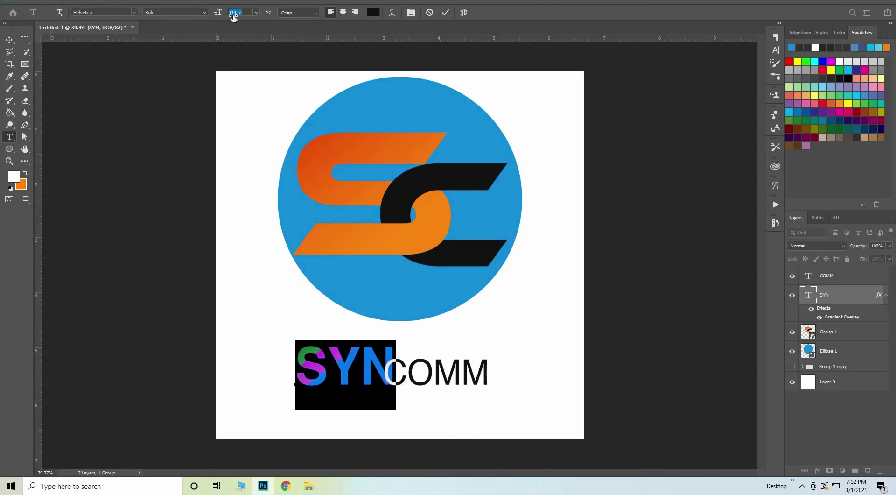
{"action": "left_click_drag", "start_coordinate": [235, 17], "coordinate": [234, 17]}
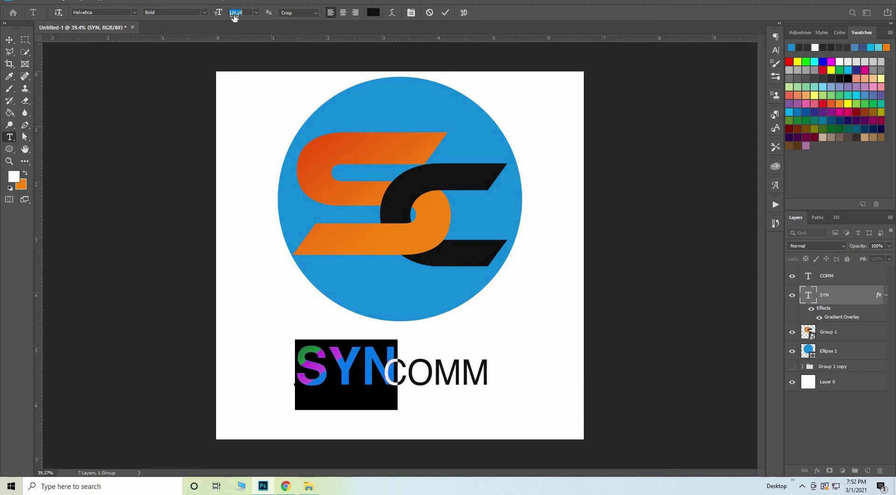
{"action": "type", "text": "108"}
{"action": "key", "text": "Return"}
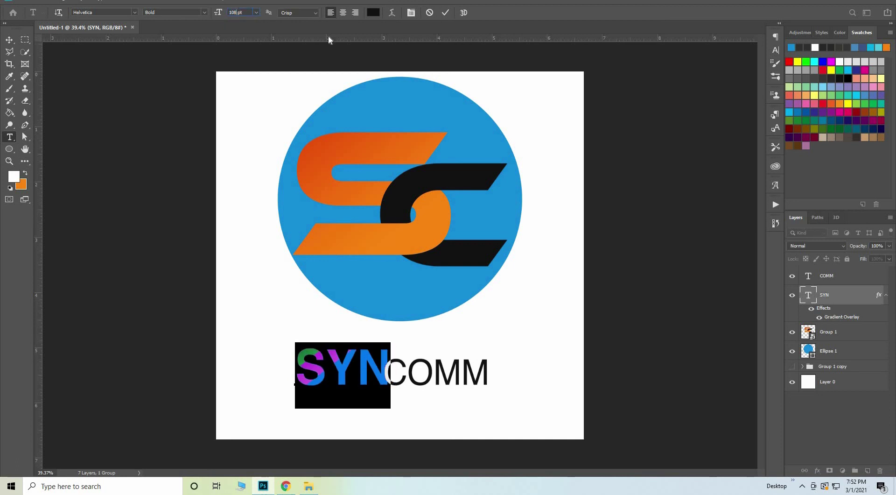
{"action": "key", "text": "BackSpace"}
{"action": "type", "text": "15"}
{"action": "left_click", "coordinate": [444, 13]}
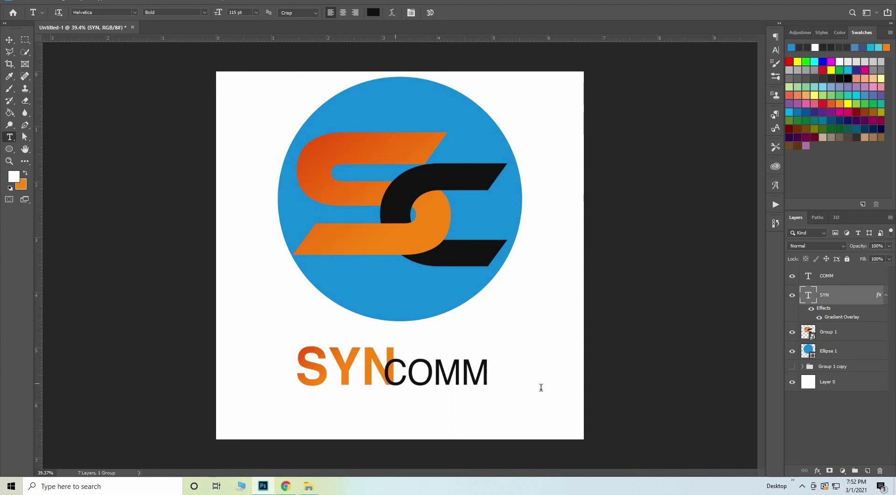
{"action": "double_click", "coordinate": [467, 371]}
{"action": "left_click_drag", "start_coordinate": [488, 373], "coordinate": [386, 378]}
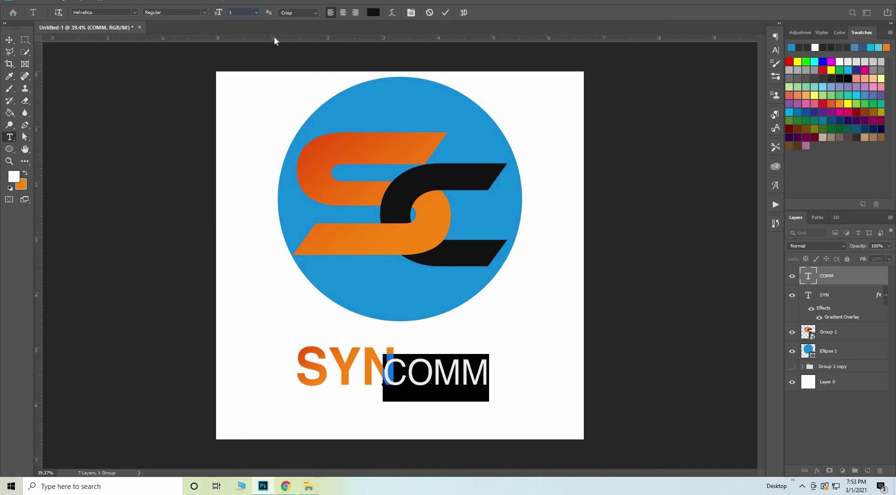
Step: Set the COMM text to 115 pt to match SYN
{"action": "type", "text": "15"}
{"action": "key", "text": "Return"}
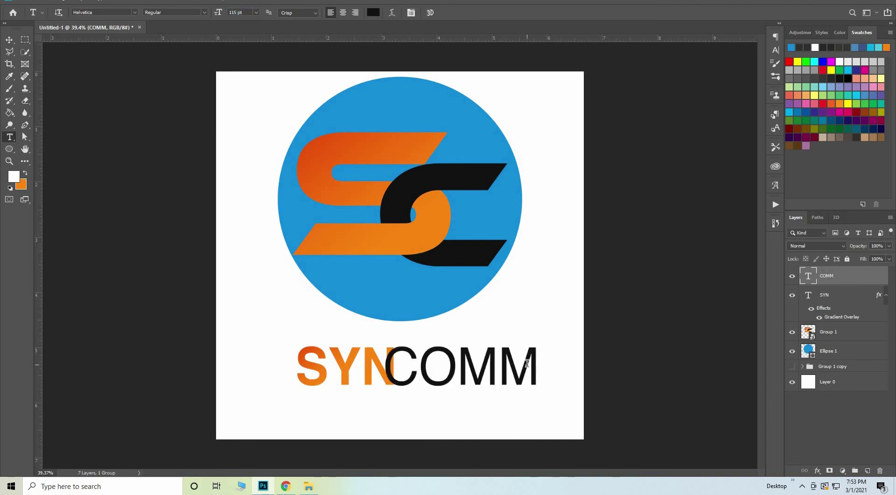
{"action": "mouse_move", "coordinate": [527, 363]}
{"action": "left_mouse_down"}
{"action": "mouse_move", "coordinate": [464, 430]}
{"action": "mouse_move", "coordinate": [492, 426]}
{"action": "left_mouse_up"}
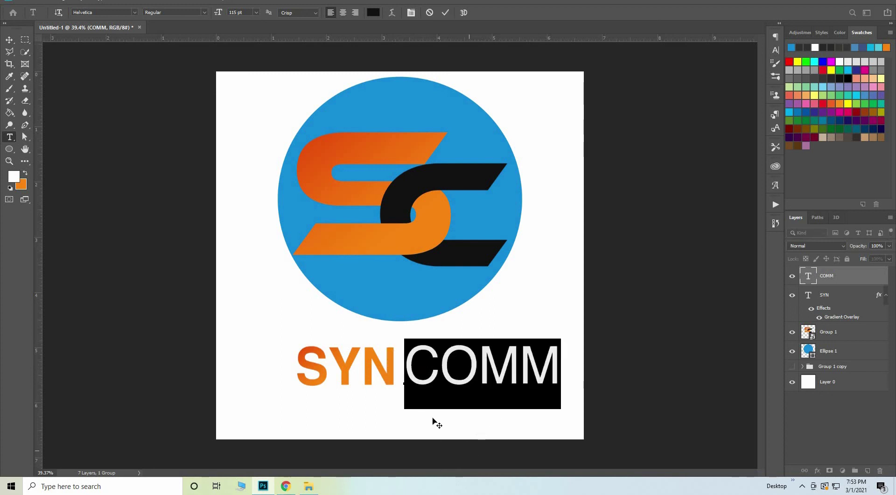
{"action": "left_click", "coordinate": [445, 12]}
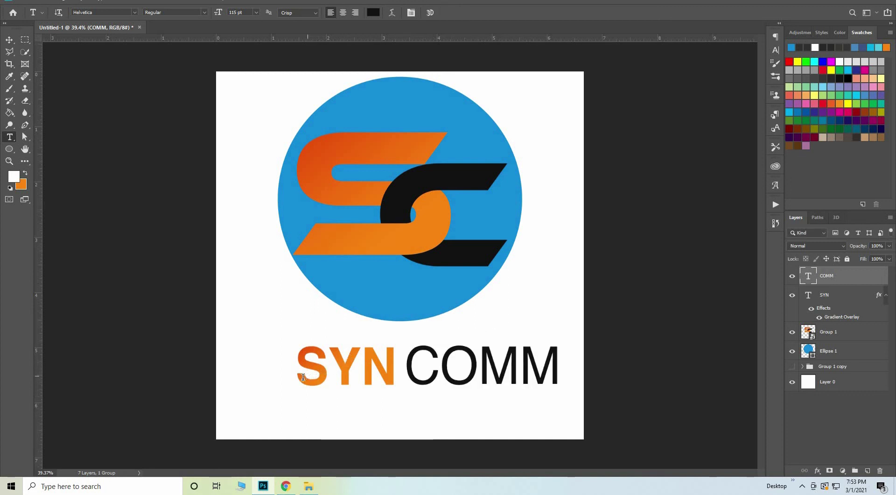
Step: Move SYN and COMM left so they sit side by side as SYNCOMM
{"action": "double_click", "coordinate": [332, 371]}
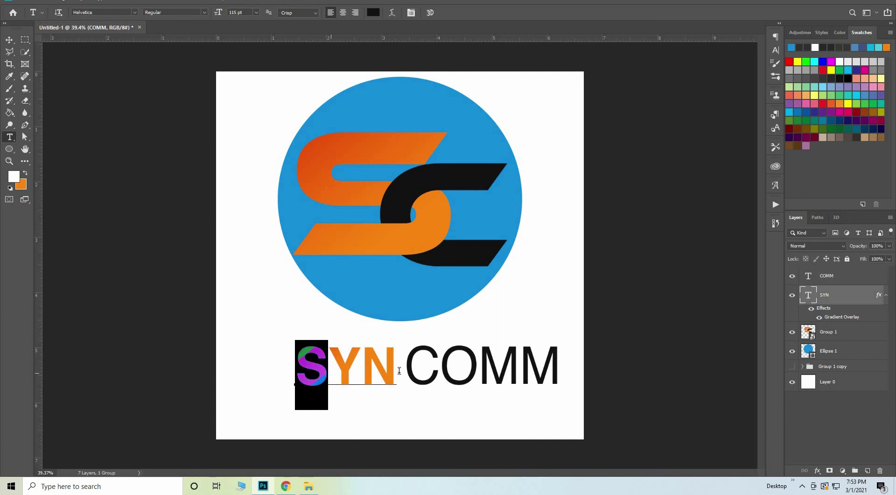
{"action": "left_click", "coordinate": [9, 41]}
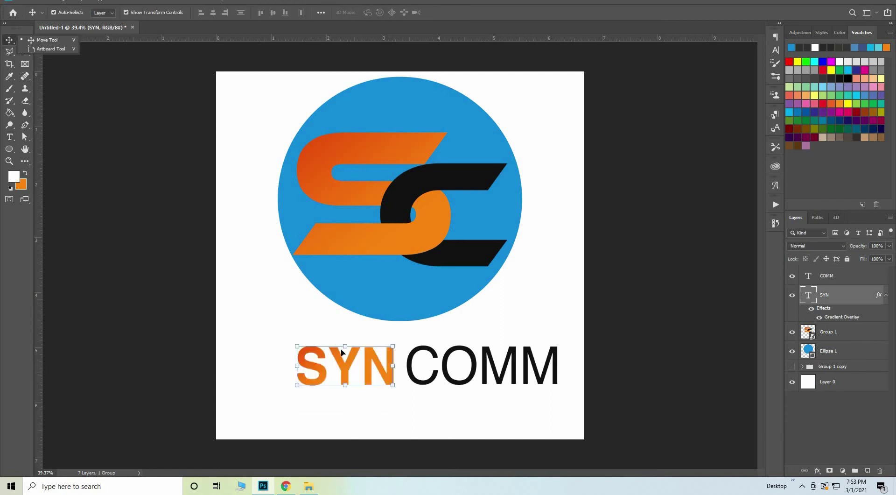
{"action": "left_click_drag", "start_coordinate": [346, 365], "coordinate": [335, 365]}
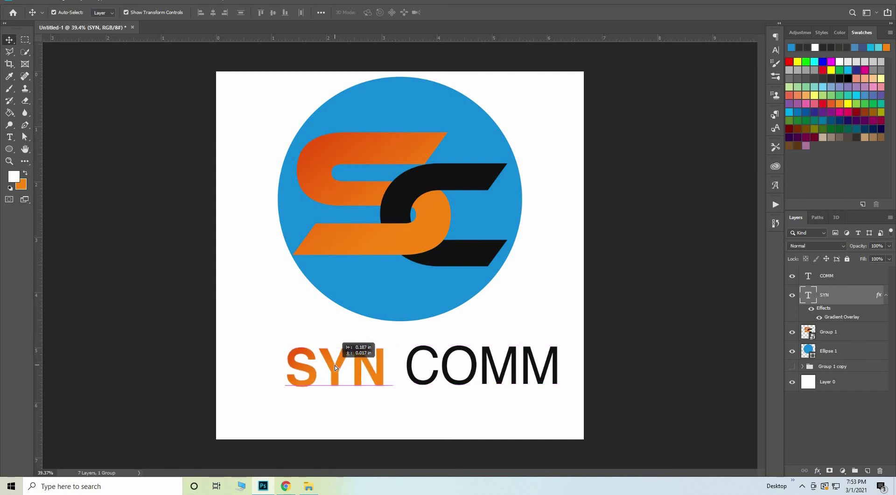
{"action": "left_click_drag", "start_coordinate": [334, 364], "coordinate": [334, 365]}
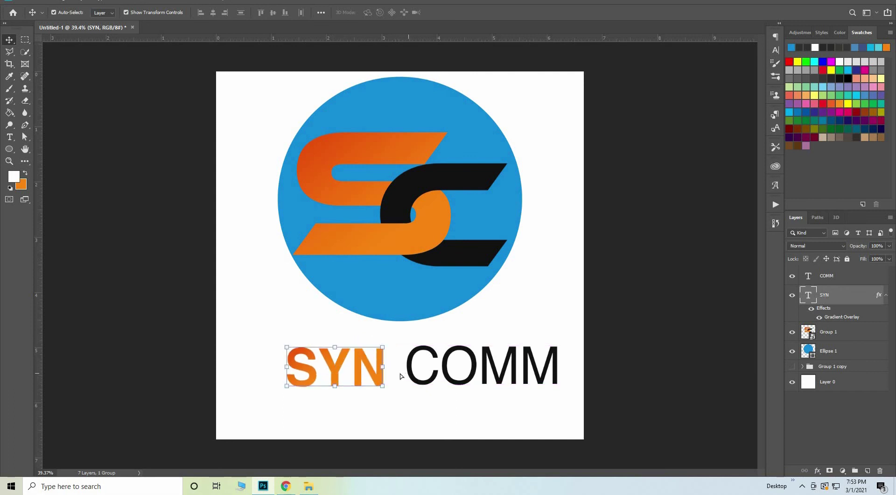
{"action": "left_click_drag", "start_coordinate": [409, 376], "coordinate": [395, 378]}
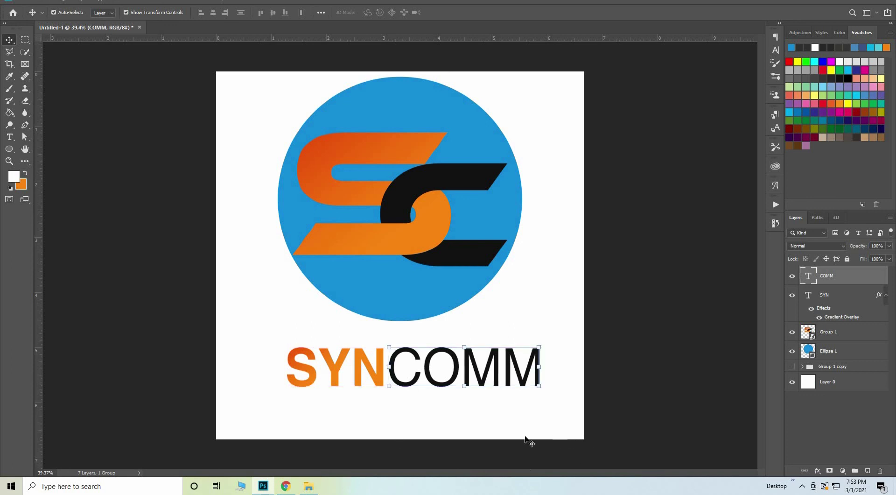
{"action": "left_click", "coordinate": [453, 405]}
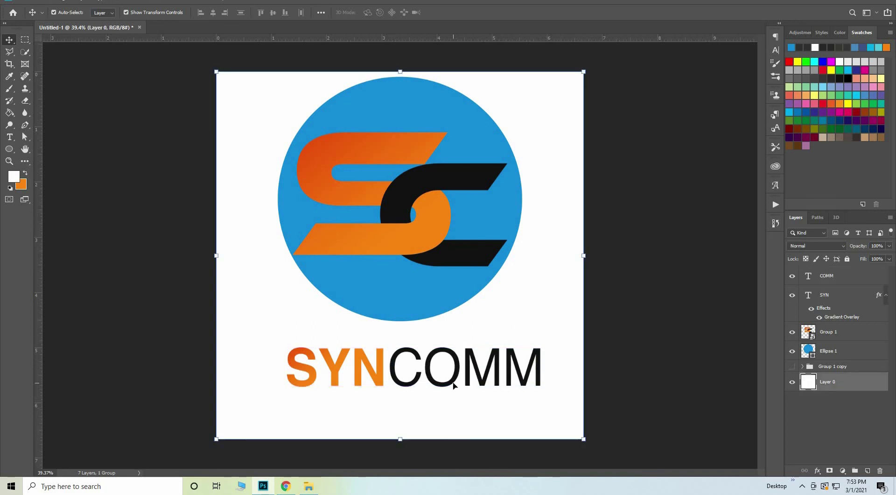
{"action": "left_click", "coordinate": [453, 385]}
{"action": "left_click", "coordinate": [469, 423]}
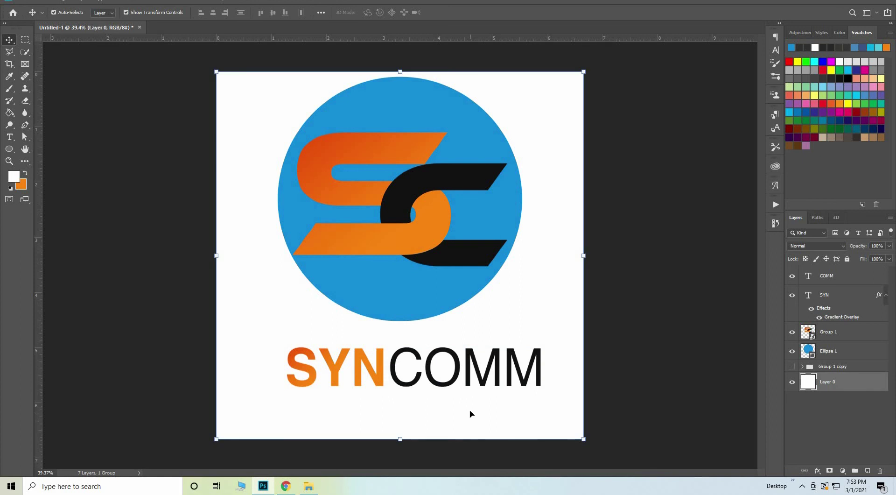
{"action": "left_click", "coordinate": [453, 384]}
{"action": "left_click", "coordinate": [405, 397]}
Step: Try aligning SYN and COMM on horizontal centres, then undo it
{"action": "right_click", "coordinate": [10, 40]}
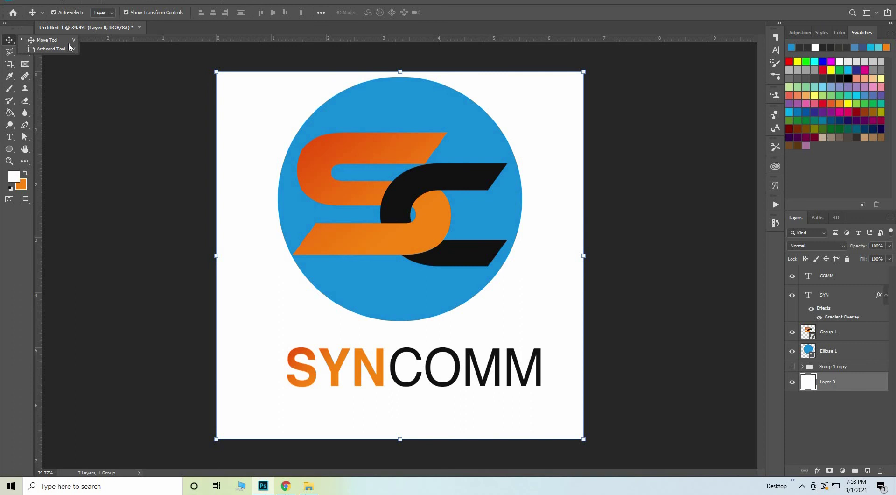
{"action": "left_click", "coordinate": [237, 284]}
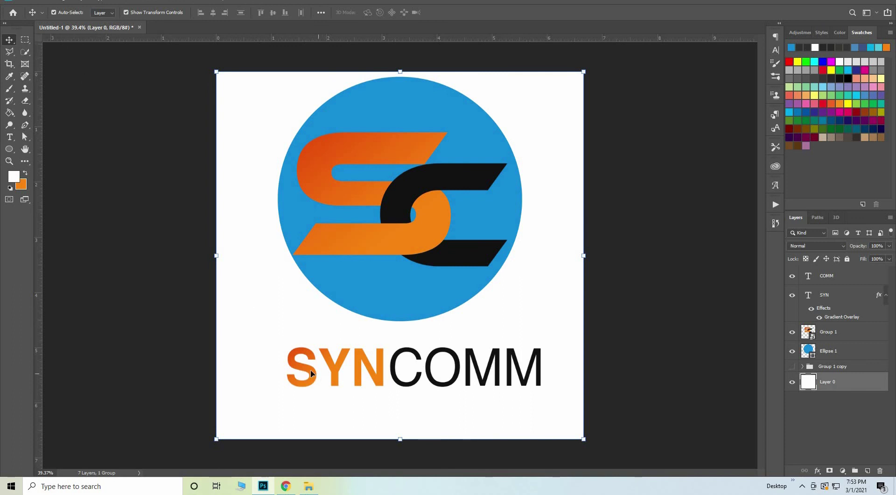
{"action": "left_click", "coordinate": [378, 376], "text": "shift"}
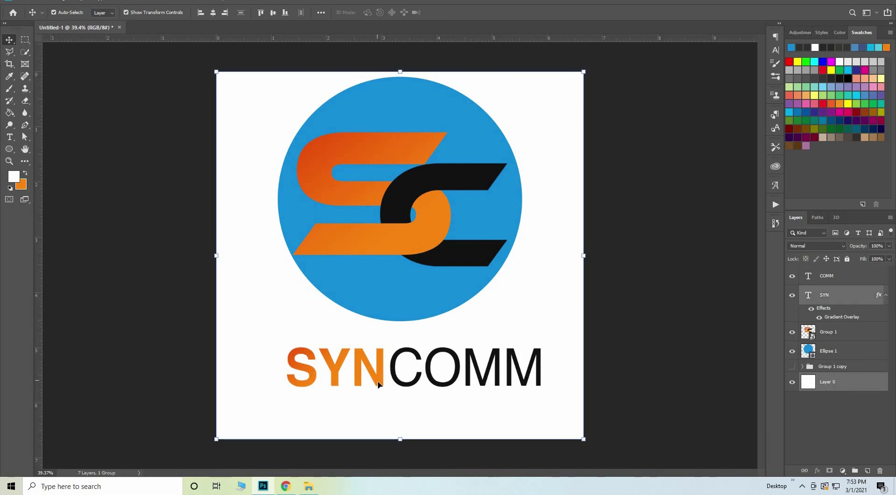
{"action": "left_click_drag", "start_coordinate": [379, 383], "coordinate": [375, 377]}
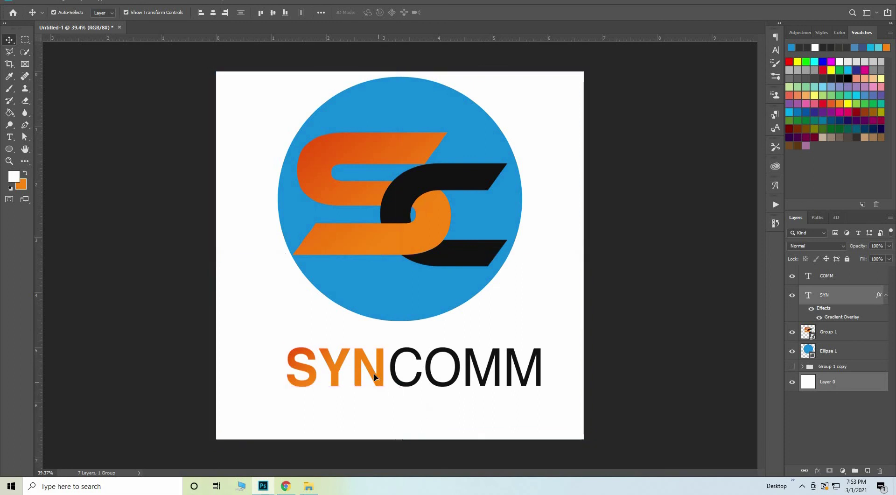
{"action": "left_click", "coordinate": [852, 289]}
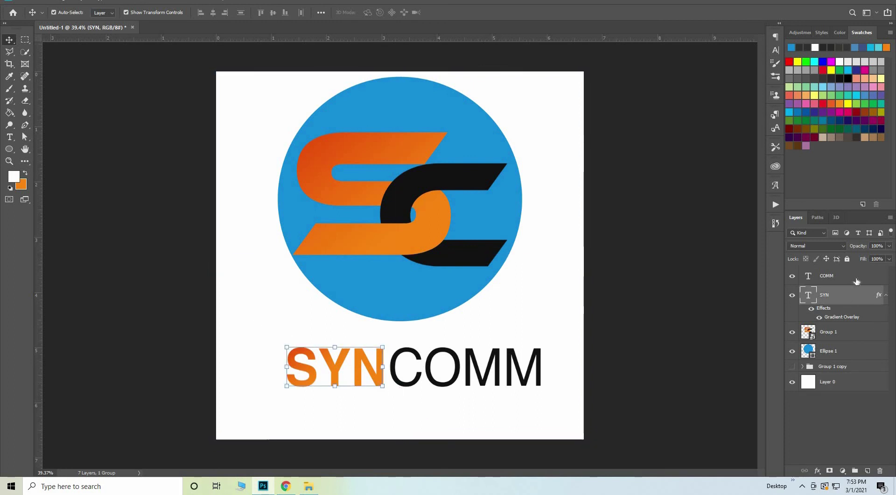
{"action": "left_click", "coordinate": [857, 279]}
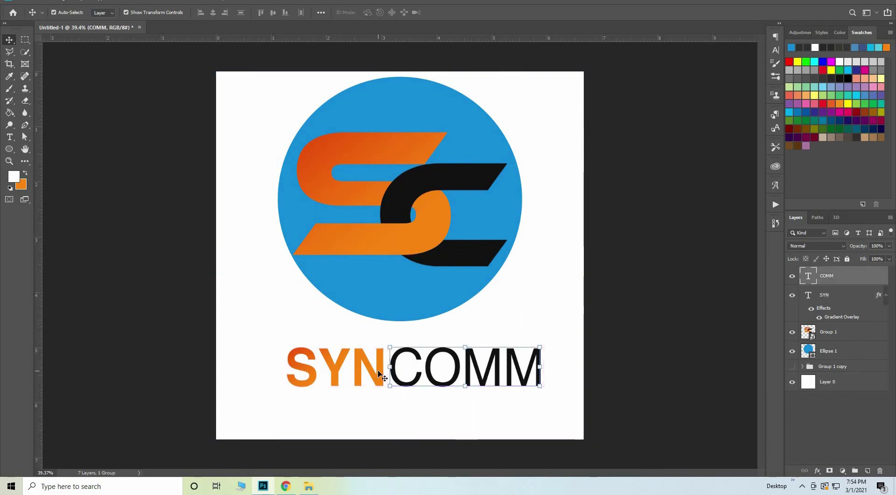
{"action": "left_click", "coordinate": [379, 373], "text": "shift"}
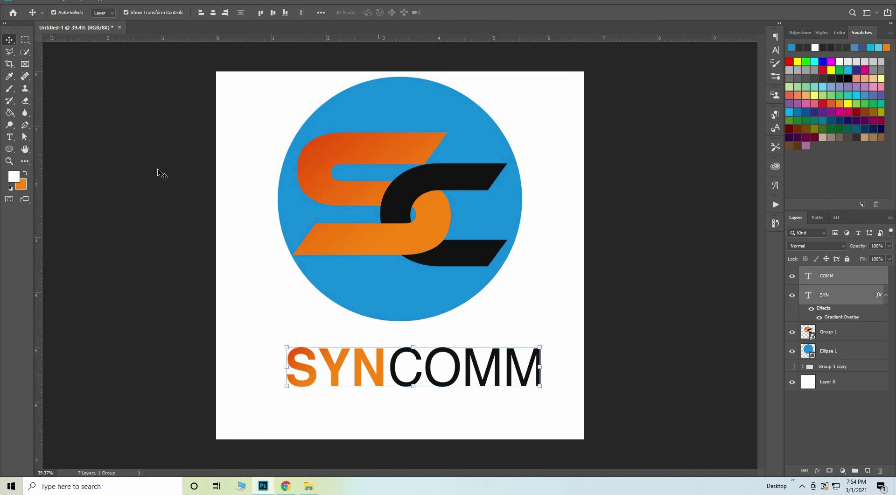
{"action": "left_click", "coordinate": [212, 13]}
{"action": "key", "text": "ctrl+z"}
{"action": "left_click", "coordinate": [529, 275]}
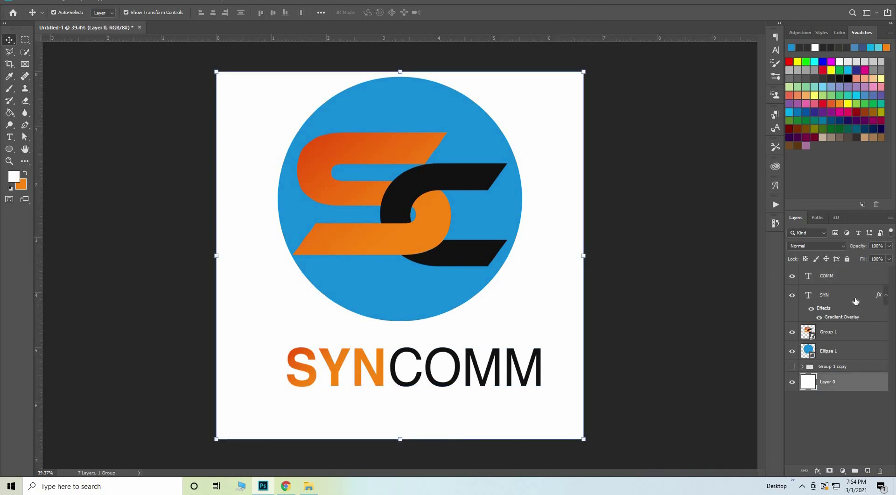
{"action": "left_click", "coordinate": [840, 295]}
Step: Group the SYN and COMM layers into a group named TEXT
{"action": "left_click", "coordinate": [840, 275], "text": "ctrl"}
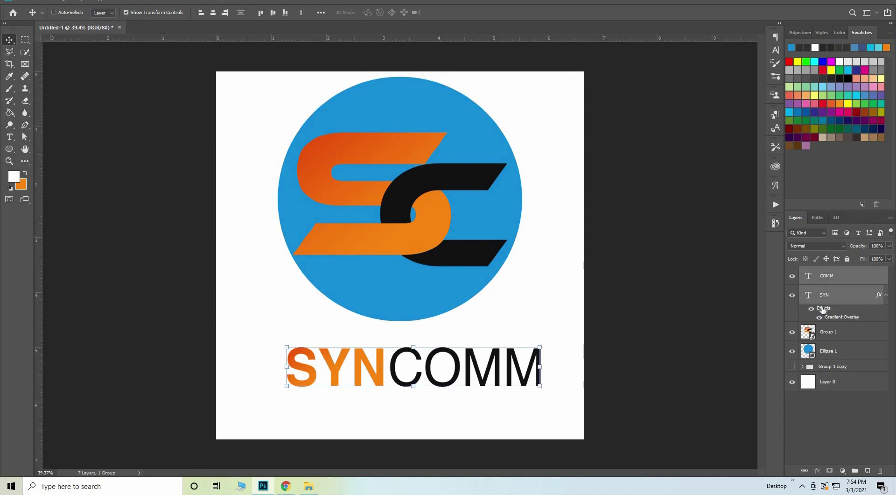
{"action": "key", "text": "ctrl+g"}
{"action": "double_click", "coordinate": [827, 272]}
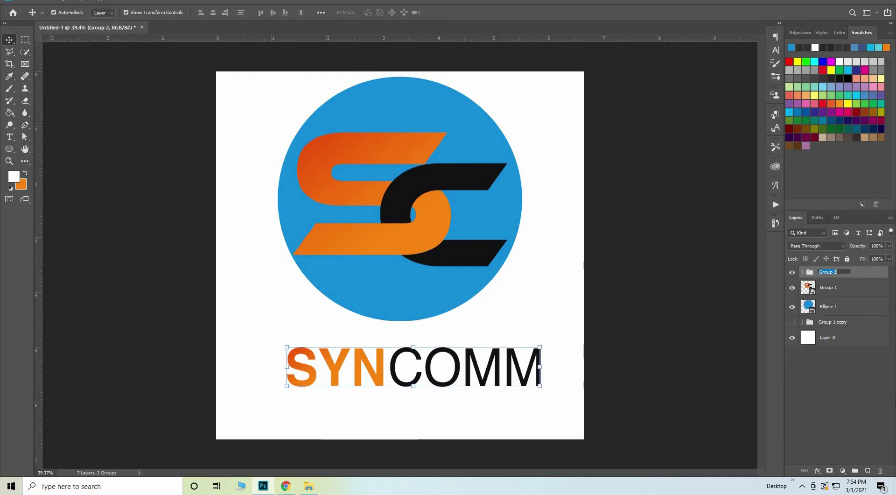
{"action": "key", "text": "BackSpace"}
{"action": "type", "text": "XT"}
{"action": "key", "text": "Return"}
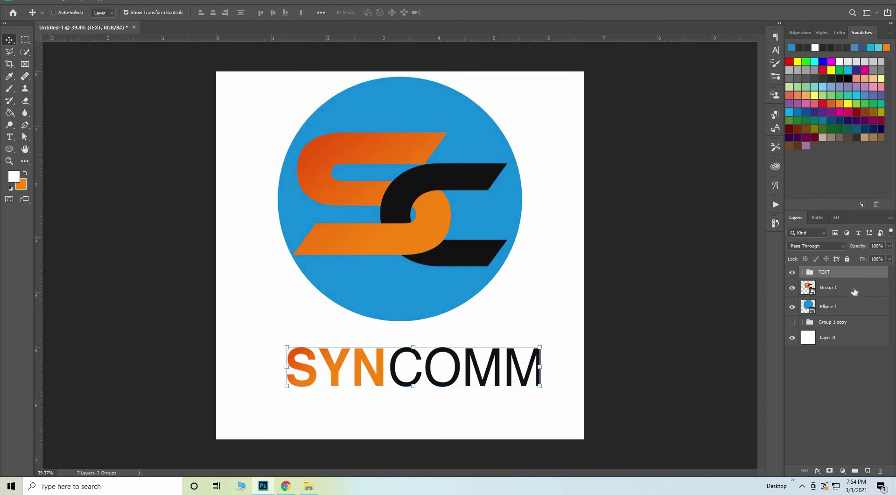
Step: Centre TEXT horizontally under the circle monogram and nudge it slightly up
{"action": "left_click", "coordinate": [853, 289], "text": "ctrl"}
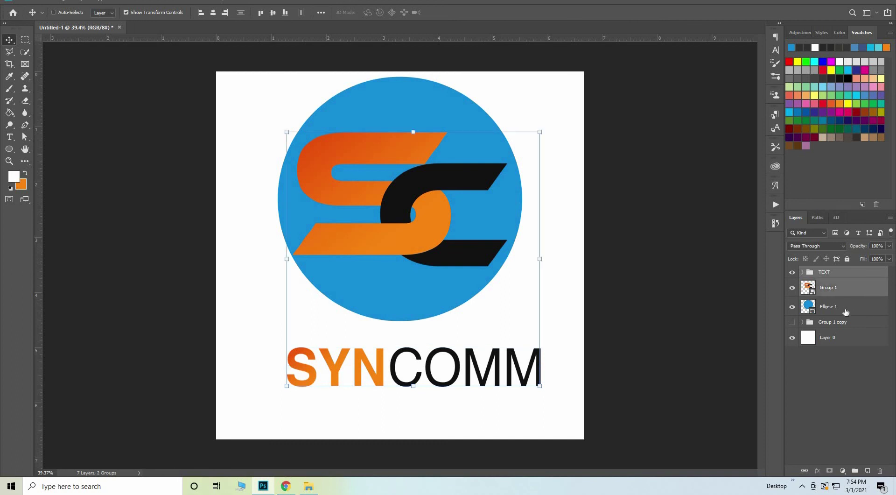
{"action": "left_click", "coordinate": [835, 306], "text": "ctrl"}
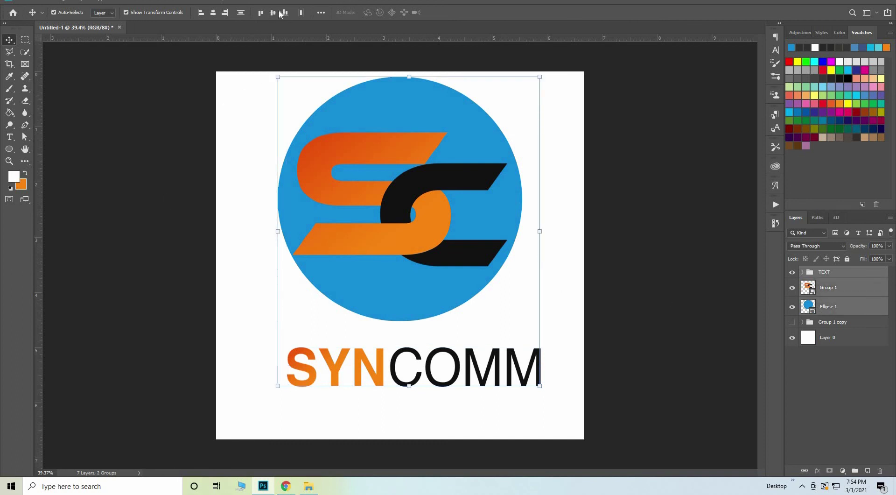
{"action": "left_click", "coordinate": [213, 12]}
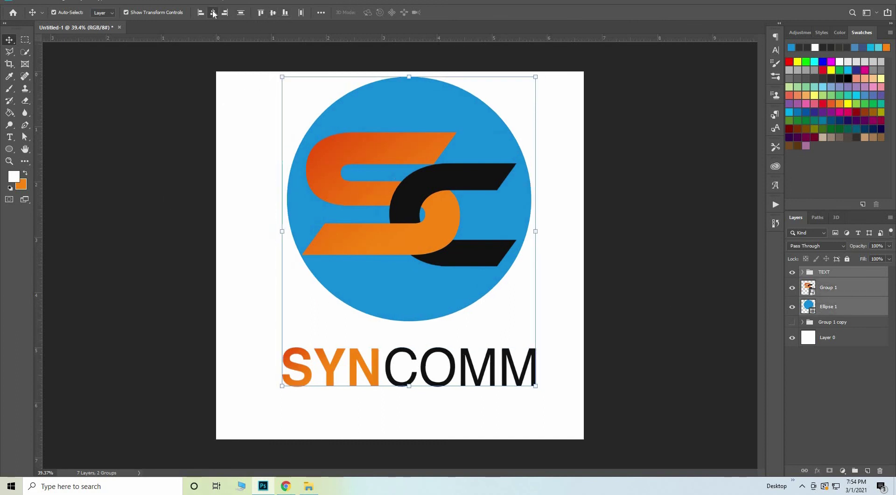
{"action": "left_click", "coordinate": [659, 336]}
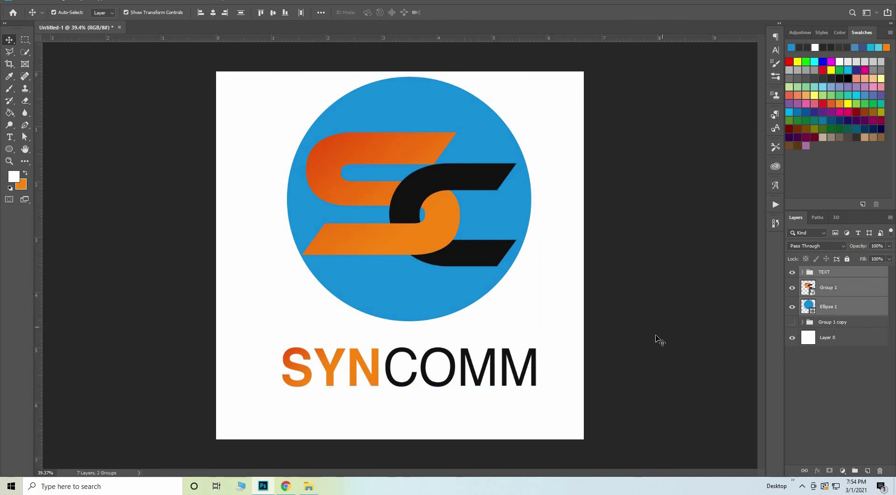
{"action": "left_click", "coordinate": [843, 274]}
{"action": "key", "text": "Up"}
{"action": "key", "text": "Up"}
{"action": "key", "text": "Up"}
{"action": "key", "text": "Up"}
{"action": "key", "text": "Up"}
{"action": "key", "text": "Up"}
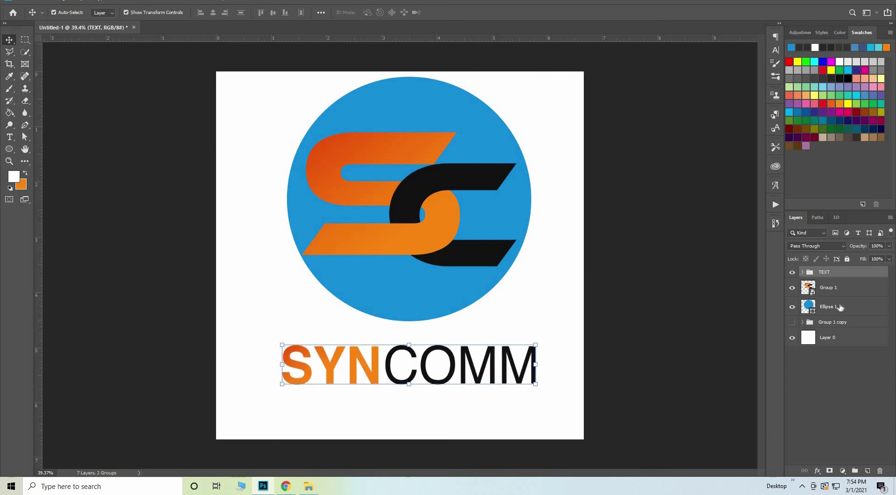
{"action": "key", "text": "Up"}
{"action": "key", "text": "Up"}
{"action": "key", "text": "Up"}
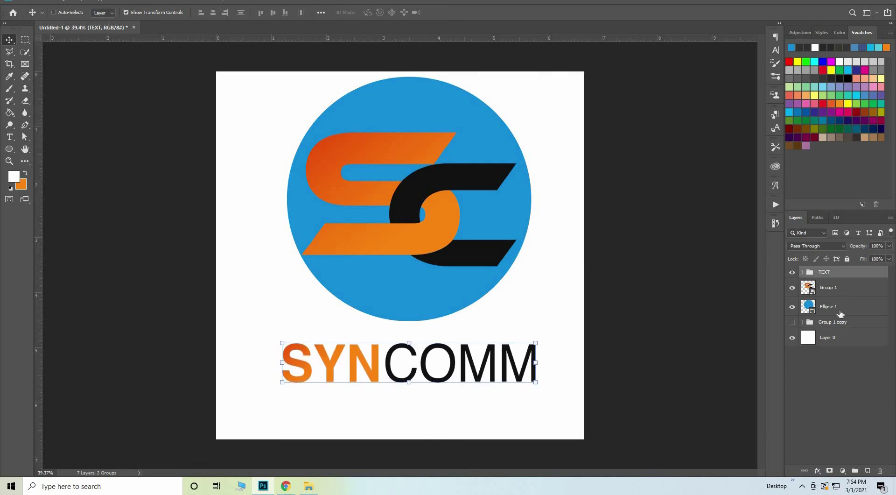
Step: Move the whole logo lower on the canvas and zoom out to view it
{"action": "left_click", "coordinate": [840, 311], "text": "shift"}
{"action": "left_click_drag", "start_coordinate": [404, 282], "coordinate": [392, 303]}
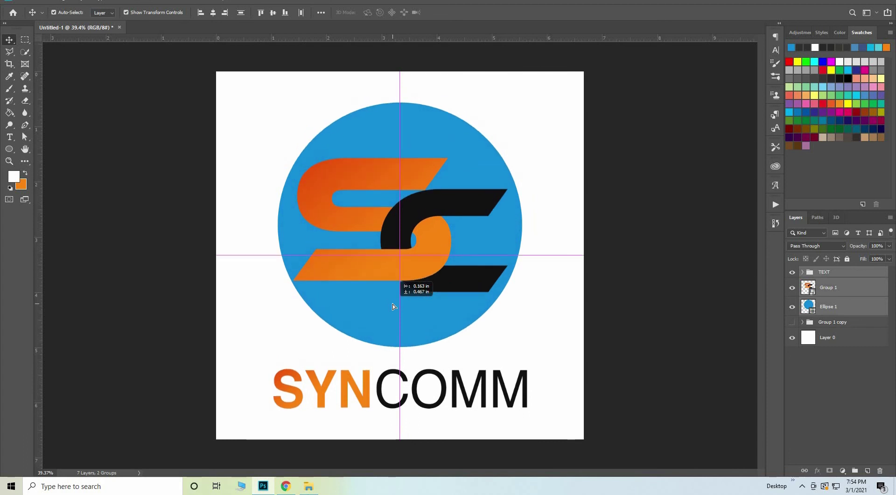
{"action": "left_click_drag", "start_coordinate": [393, 304], "coordinate": [393, 304]}
{"action": "left_click", "coordinate": [554, 408]}
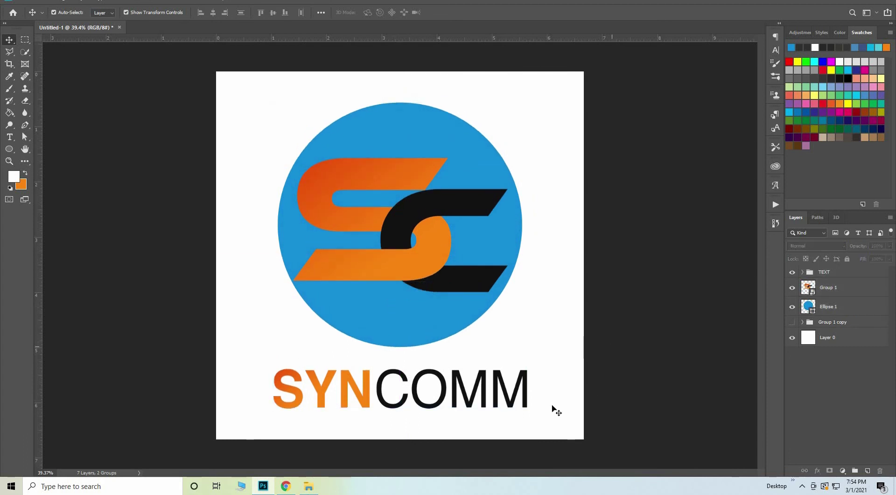
{"action": "left_click_drag", "start_coordinate": [556, 375], "coordinate": [499, 428]}
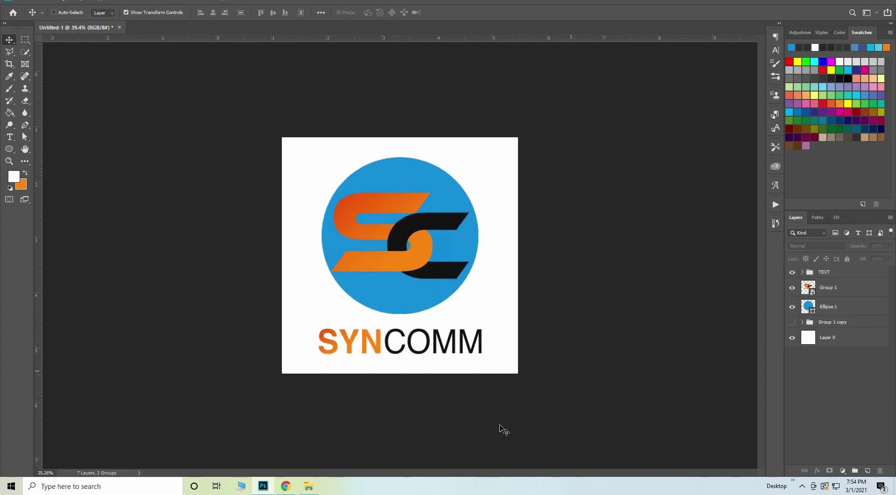
Step: Nudge the TEXT group up slightly
{"action": "left_click", "coordinate": [855, 276]}
{"action": "key", "text": "shift+Up"}
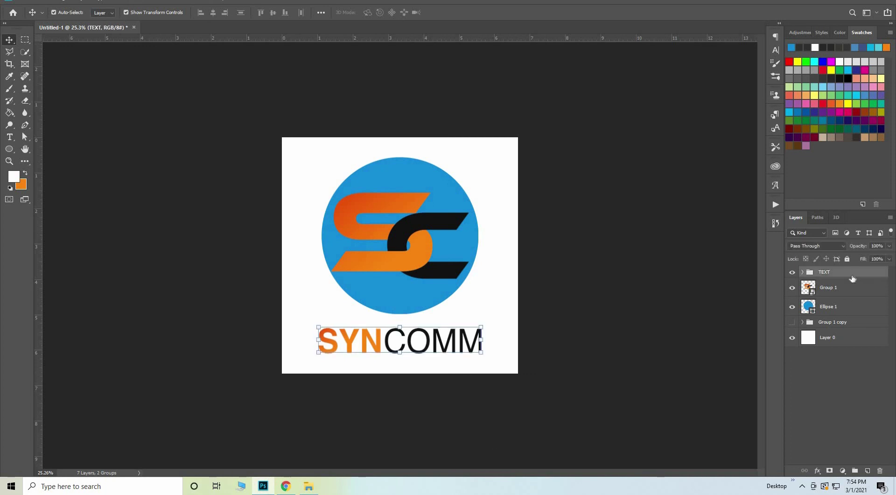
{"action": "key", "text": "shift+Up"}
{"action": "key", "text": "shift+Up"}
{"action": "left_click", "coordinate": [594, 372]}
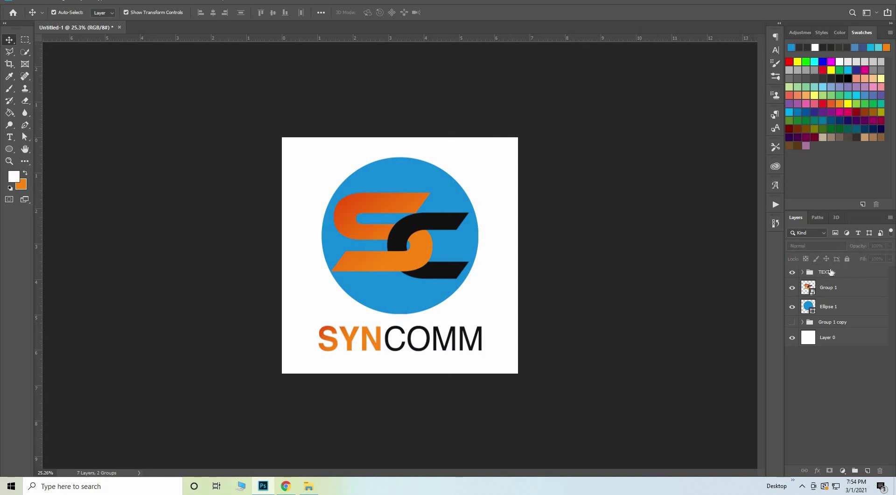
{"action": "left_click", "coordinate": [830, 271]}
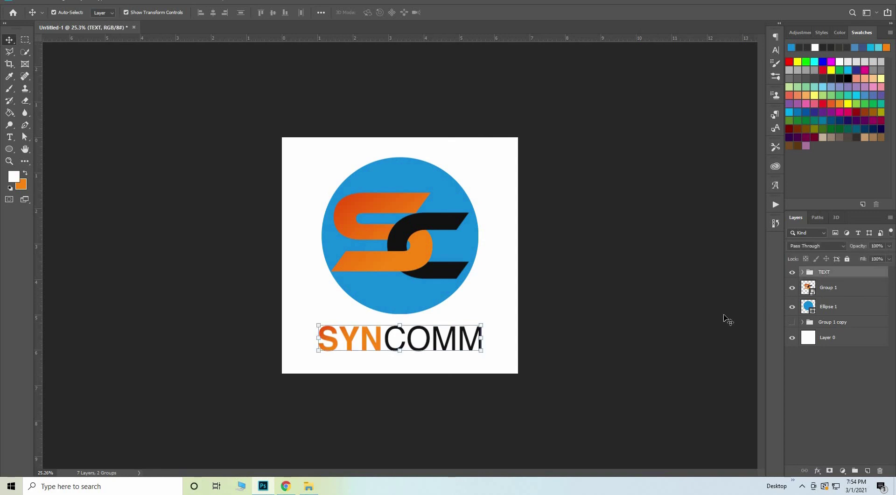
{"action": "left_click", "coordinate": [646, 353]}
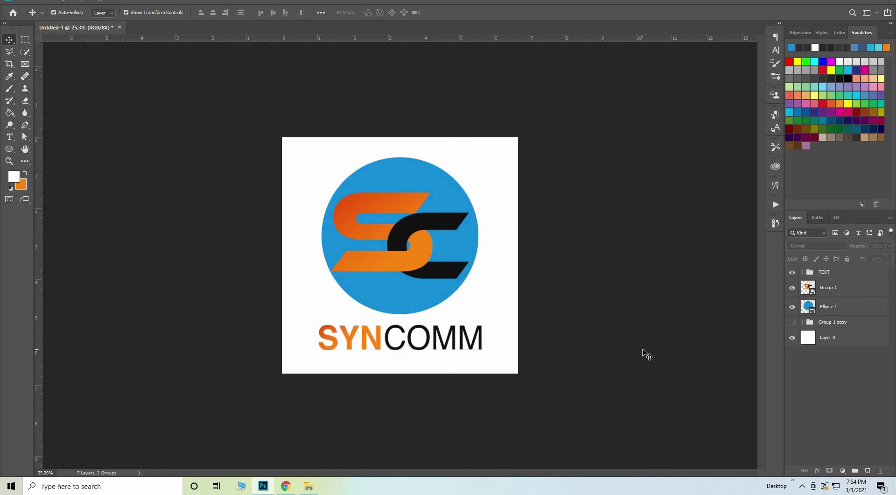
Step: Drag TEXT, Group 1 and Ellipse 1 together to centre the logo
{"action": "left_click", "coordinate": [837, 275]}
{"action": "left_click", "coordinate": [832, 287], "text": "ctrl"}
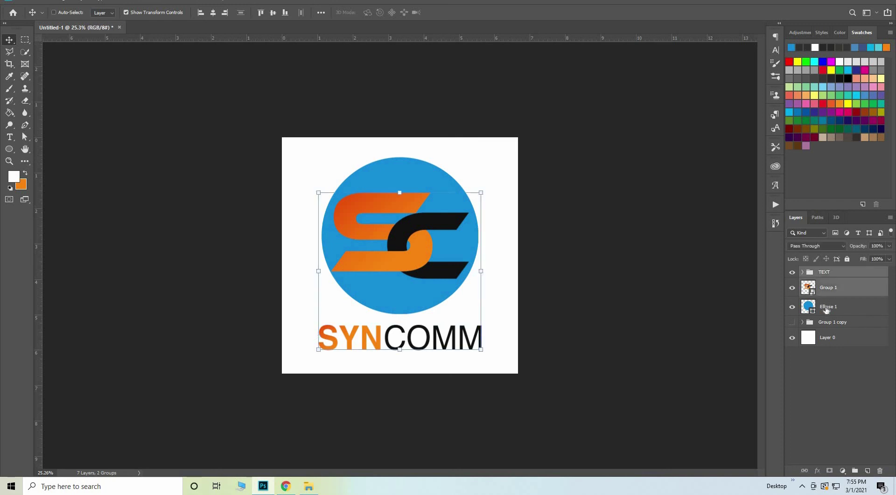
{"action": "left_click", "coordinate": [826, 307], "text": "ctrl"}
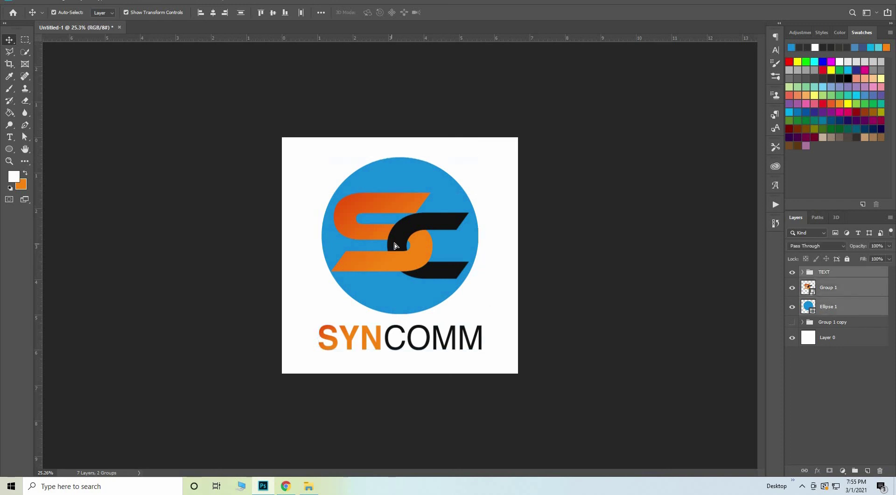
{"action": "left_click_drag", "start_coordinate": [392, 246], "coordinate": [392, 251]}
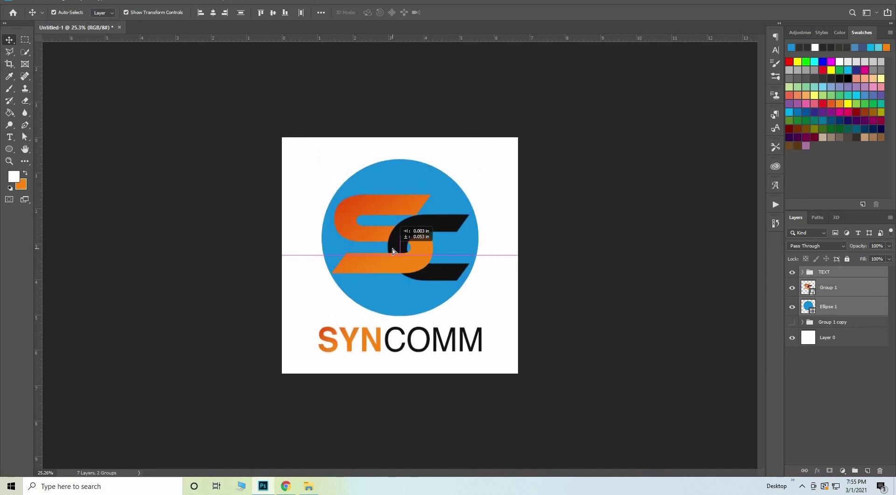
{"action": "left_click_drag", "start_coordinate": [392, 251], "coordinate": [392, 251]}
{"action": "left_click", "coordinate": [574, 320]}
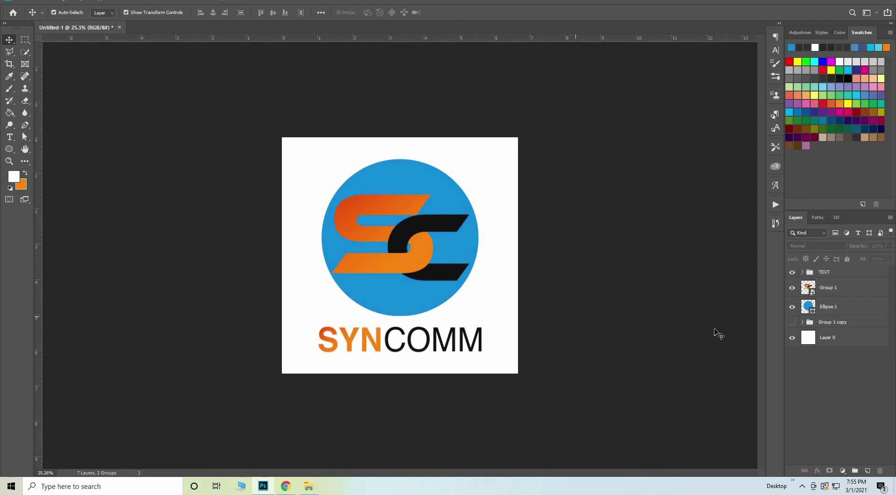
{"action": "left_click", "coordinate": [826, 272]}
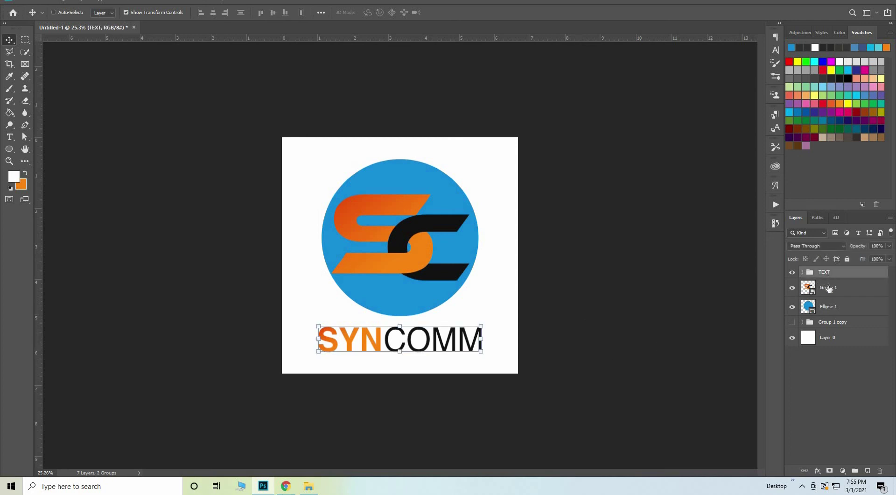
Step: Group TEXT, Group 1 and Ellipse 1 into a group named LOGO
{"action": "left_click", "coordinate": [826, 287], "text": "ctrl"}
{"action": "left_click", "coordinate": [828, 308], "text": "ctrl"}
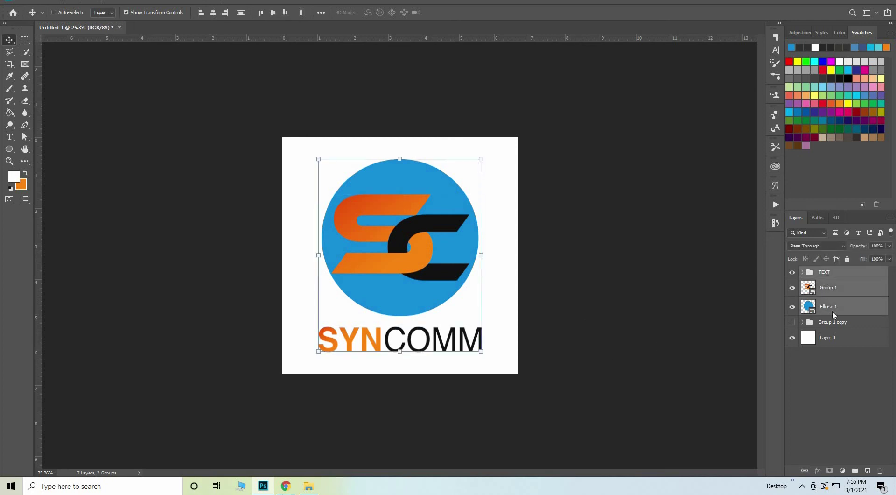
{"action": "key", "text": "ctrl+g"}
{"action": "double_click", "coordinate": [827, 272]}
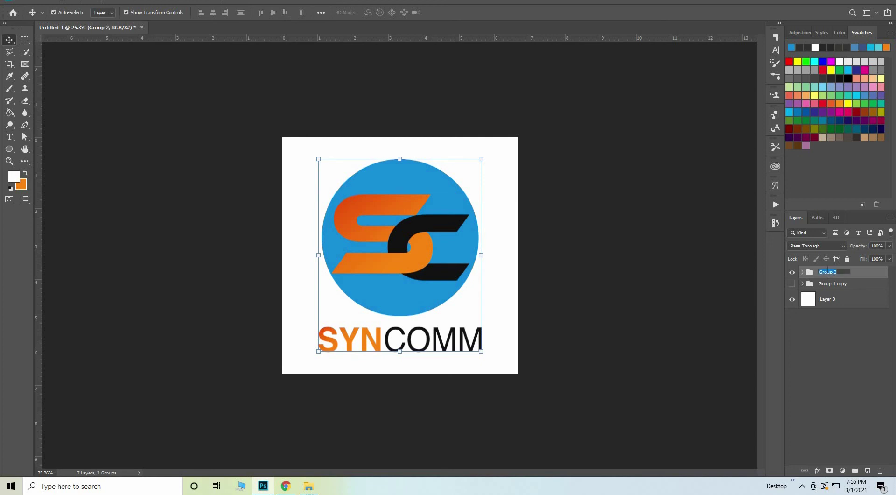
{"action": "key", "text": "BackSpace"}
{"action": "type", "text": "LOGO"}
{"action": "key", "text": "Return"}
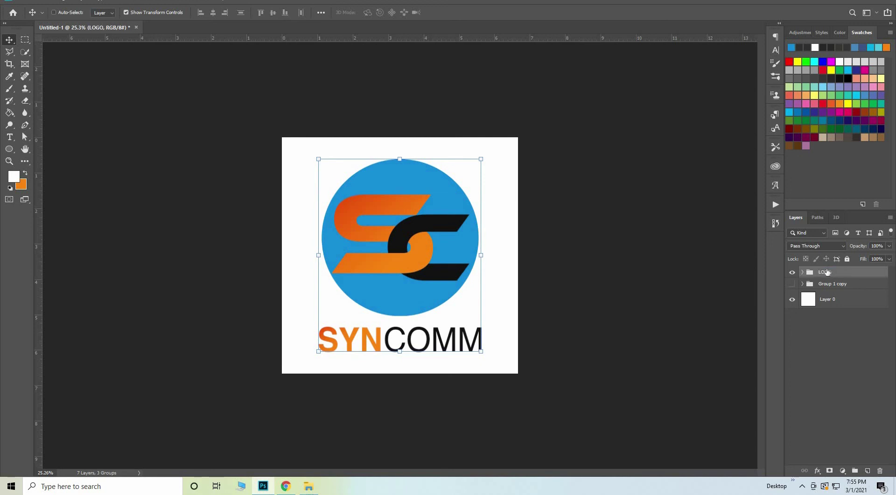
Step: Keep a hidden LOGO copy below and convert LOGO to a smart object
{"action": "key", "text": "ctrl+j"}
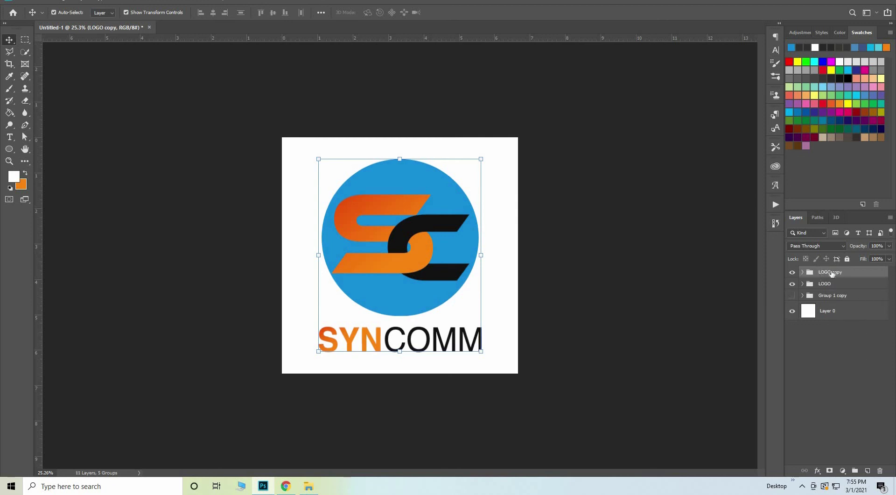
{"action": "left_click_drag", "start_coordinate": [831, 274], "coordinate": [795, 285]}
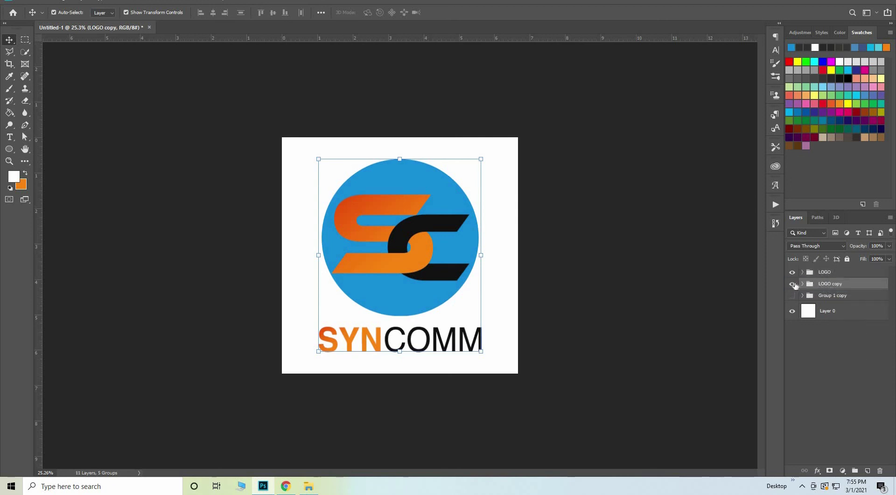
{"action": "left_click", "coordinate": [793, 284]}
{"action": "left_click", "coordinate": [852, 271]}
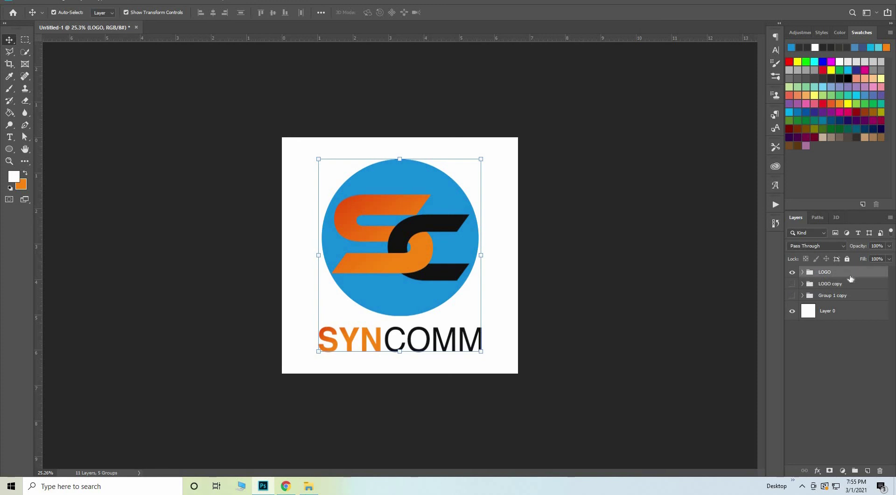
{"action": "right_click", "coordinate": [847, 280]}
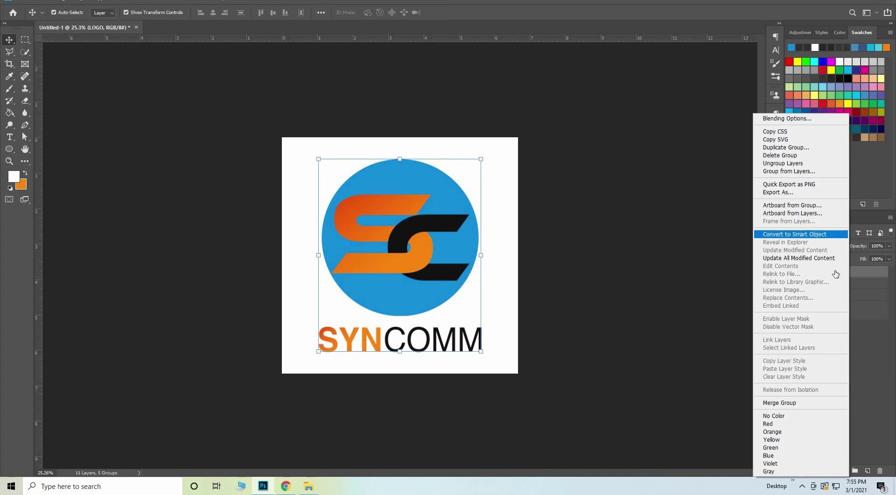
{"action": "left_click", "coordinate": [828, 235]}
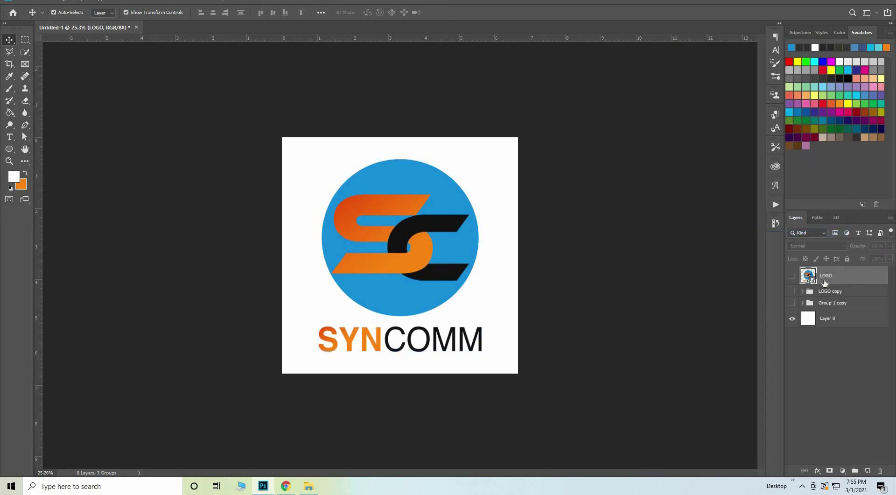